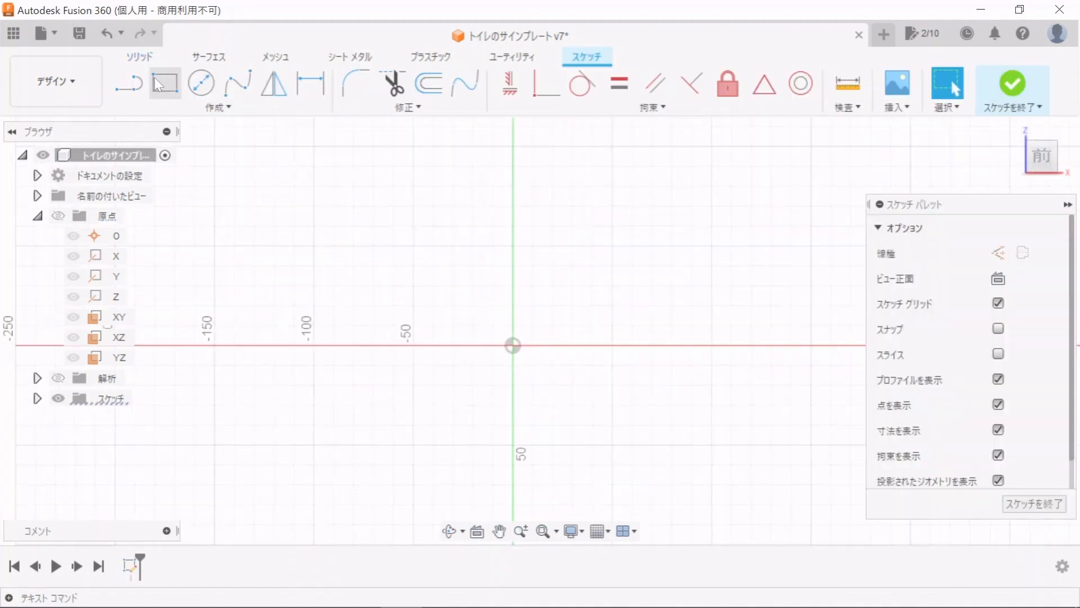
- Sketch a two-point rectangle about 224 mm wide and 126 mm high around the origin
left_click(165, 84)
left_click(365, 242)
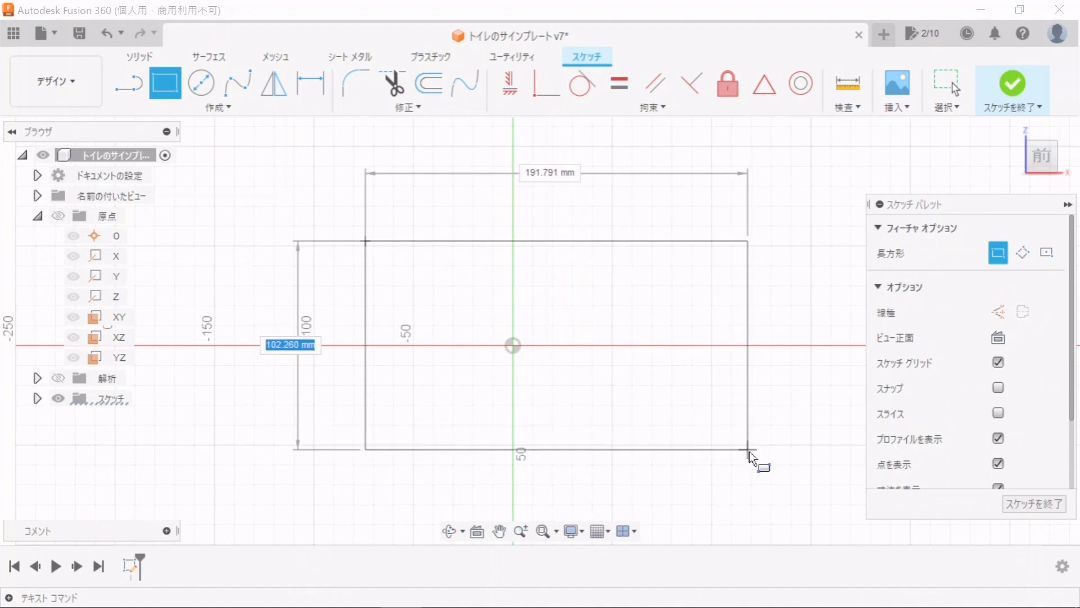
left_click(812, 491)
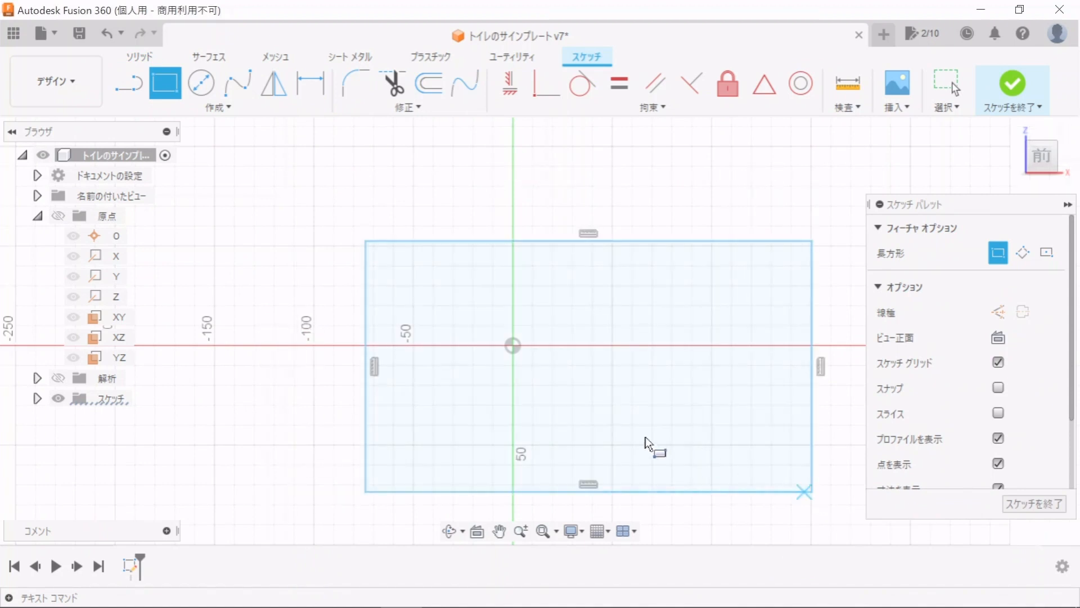
- Dimension the rectangle's left edge to set its height to 200 mm
scroll(287, 325, "down", 2)
left_click(304, 84)
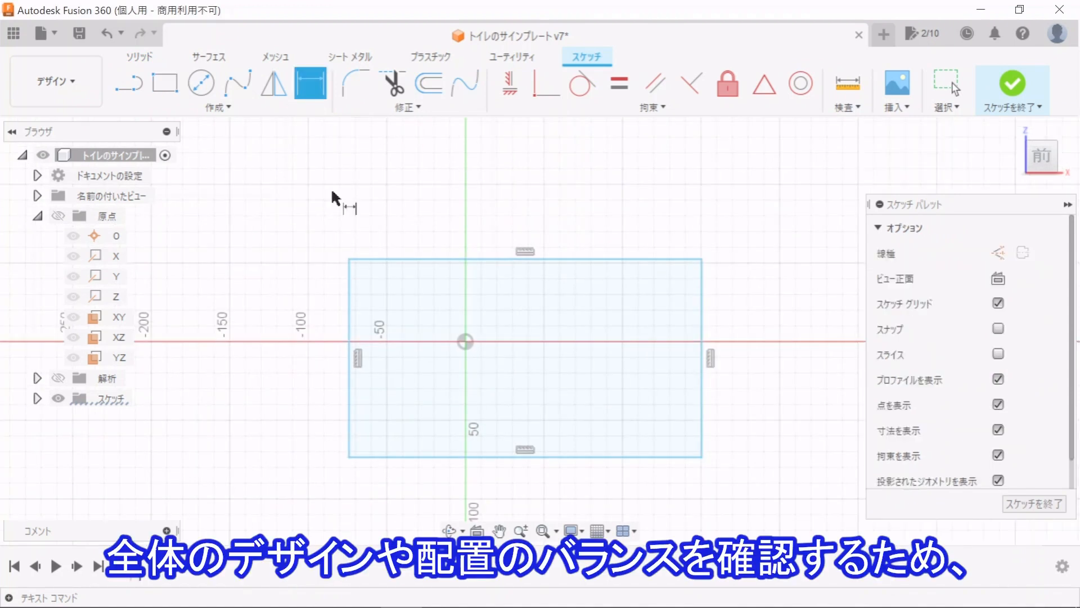
left_click(350, 312)
left_click(304, 354)
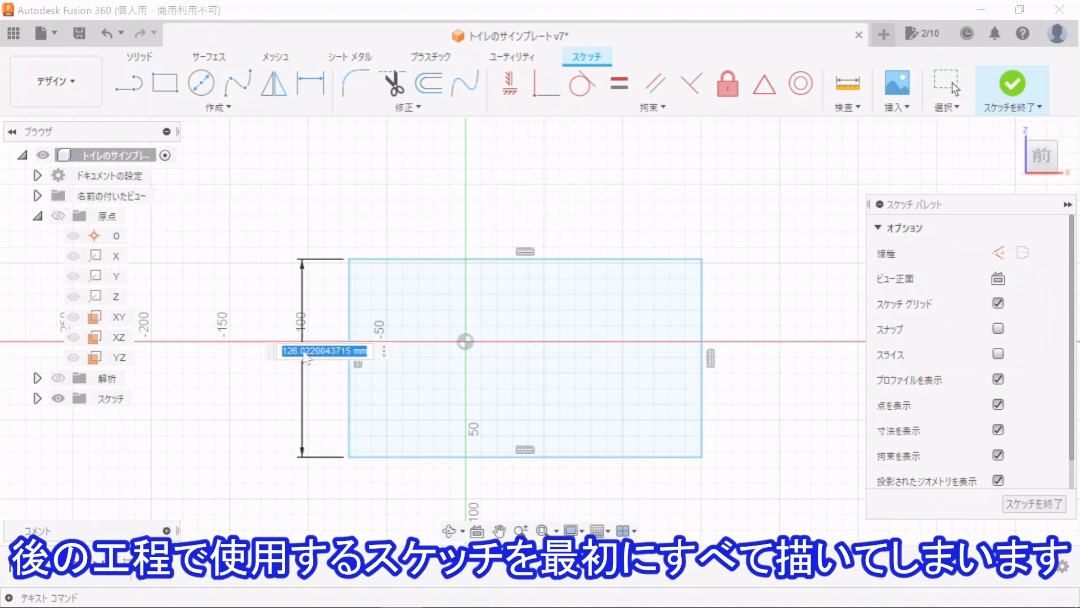
type("2")
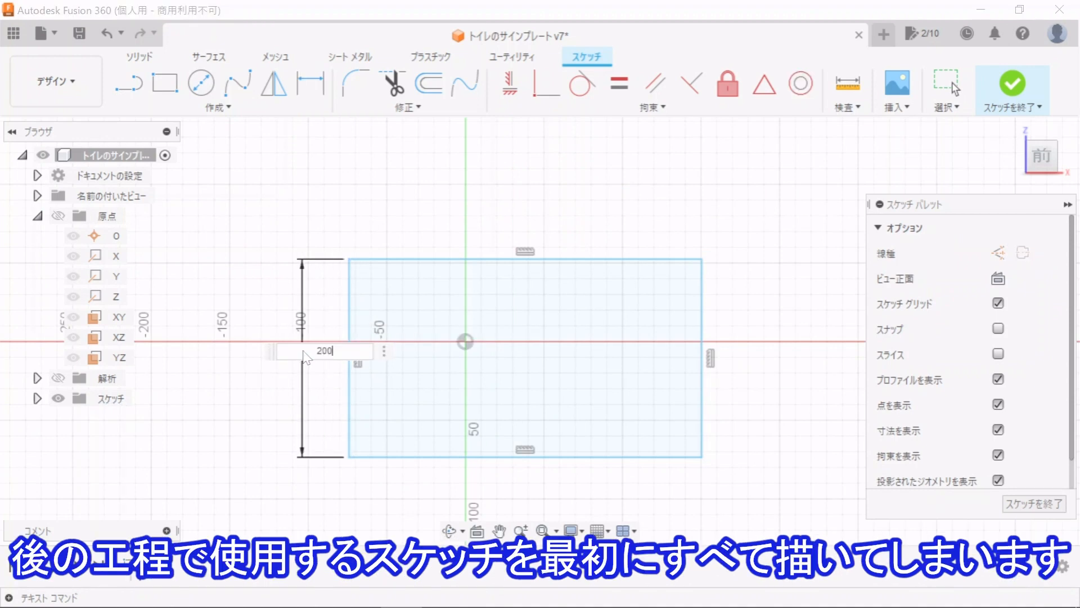
type("00")
key("Return")
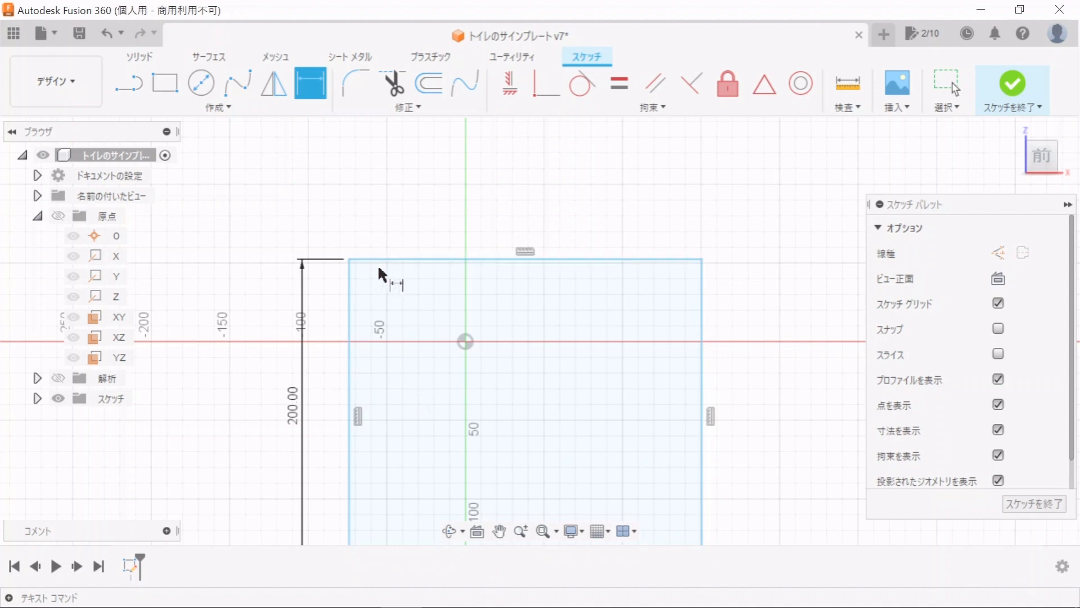
- Dimension the rectangle's upper edge to set its width to 350 mm
left_click(396, 259)
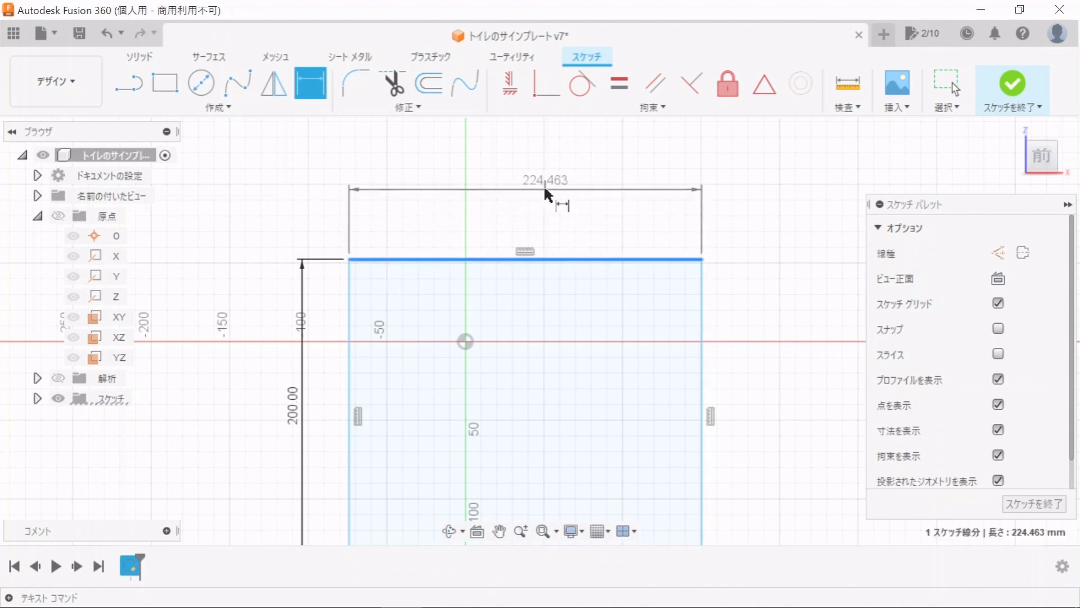
left_click(544, 189)
type("350")
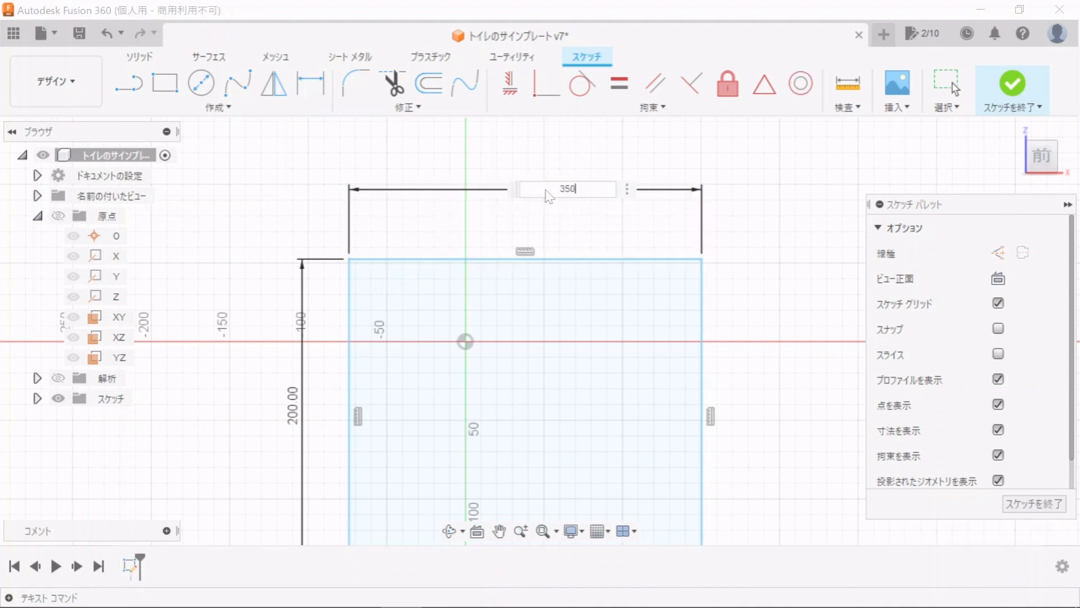
key("Return")
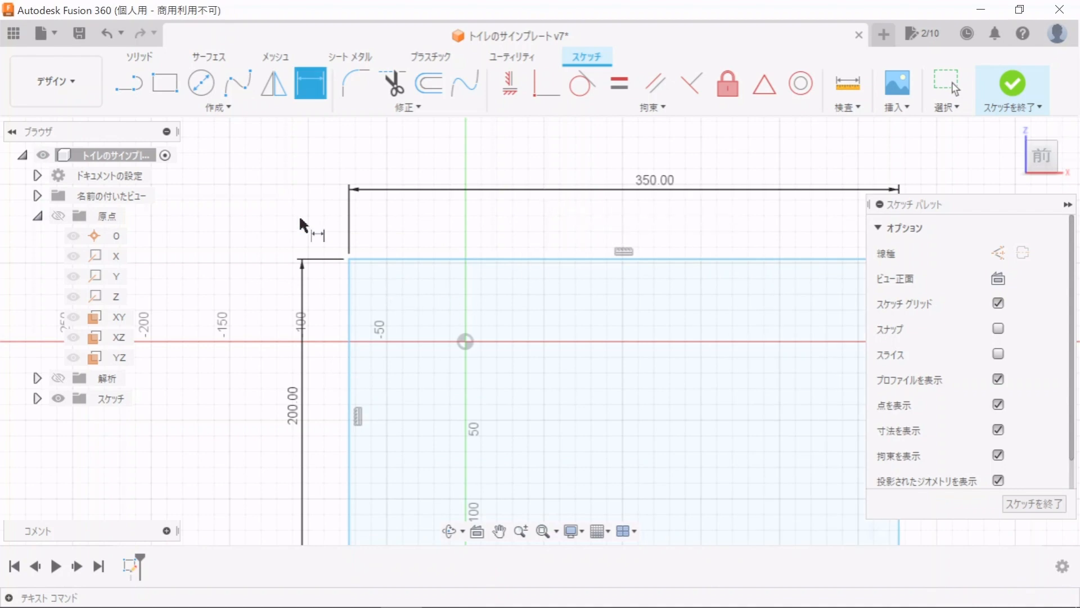
- Sketch a smaller upright rectangle about 114 mm wide inside the left half of the plate outline
scroll(246, 225, "up", 3)
scroll(246, 225, "down", 4)
scroll(292, 243, "up", 2)
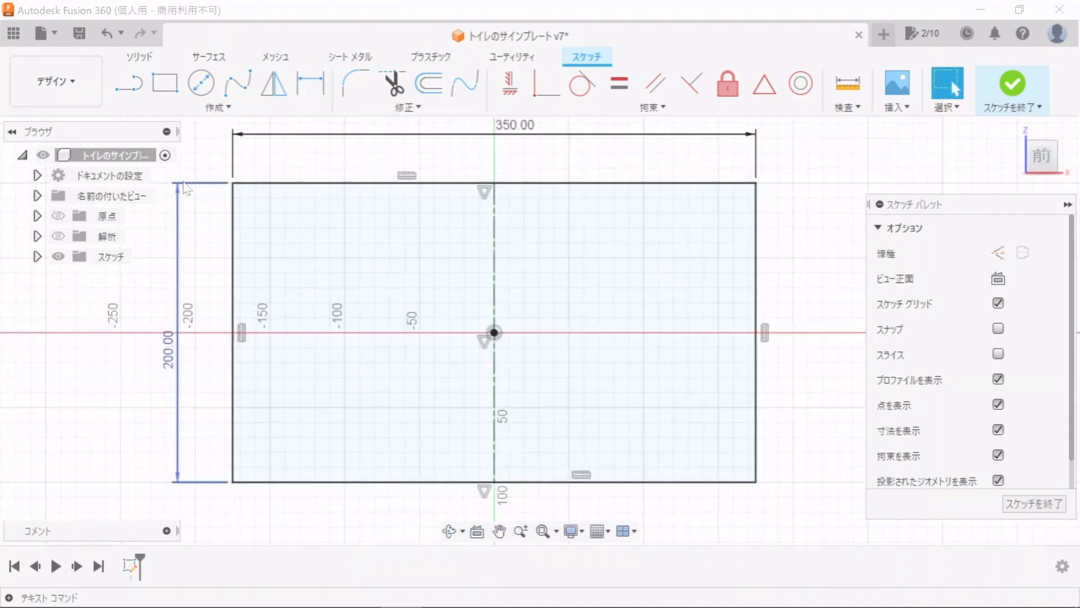
left_click(165, 83)
left_click(291, 224)
left_click(461, 448)
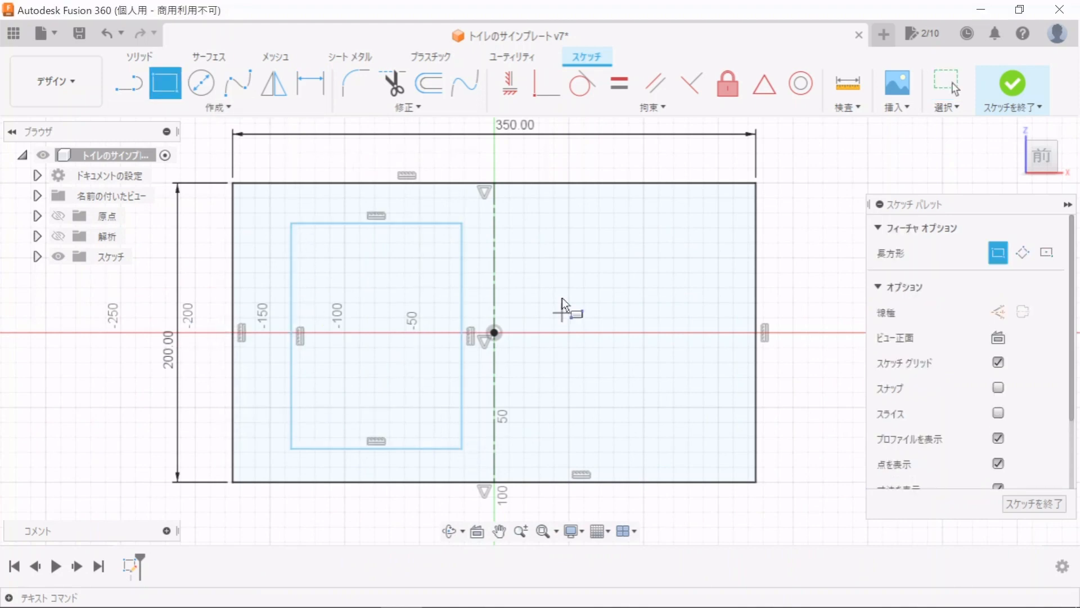
key("Escape")
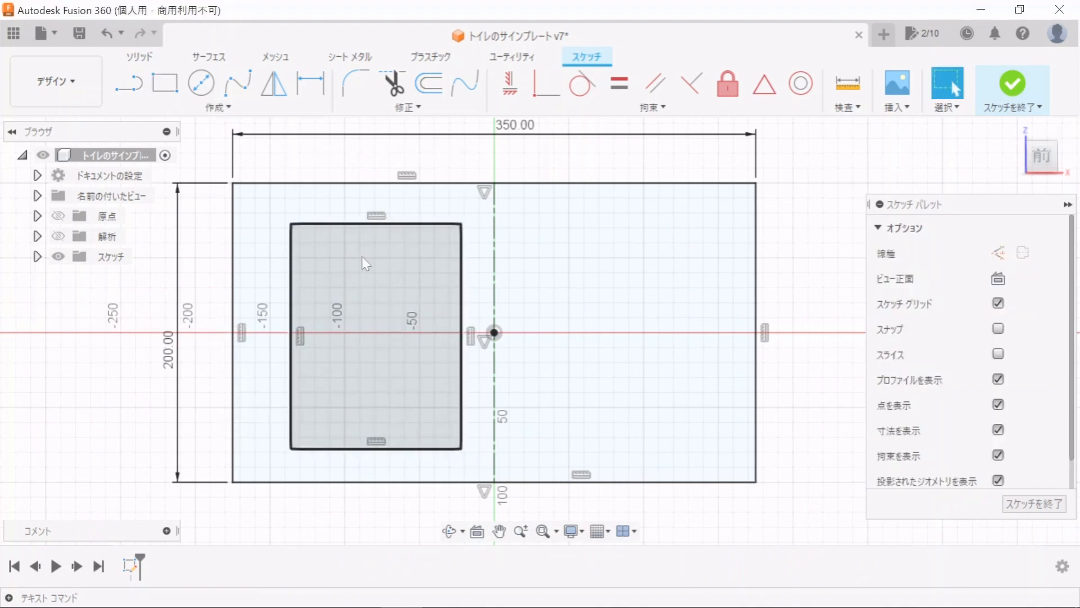
- Mirror the four edges of the small rectangle about the plate's vertical centre line
left_click(225, 108)
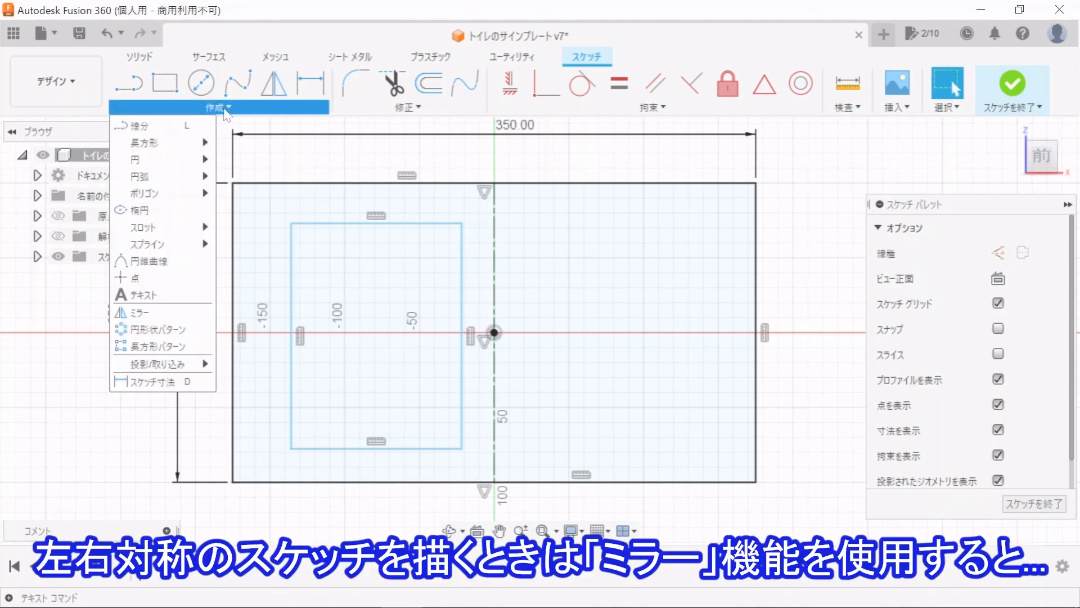
left_click(186, 307)
left_click(291, 264)
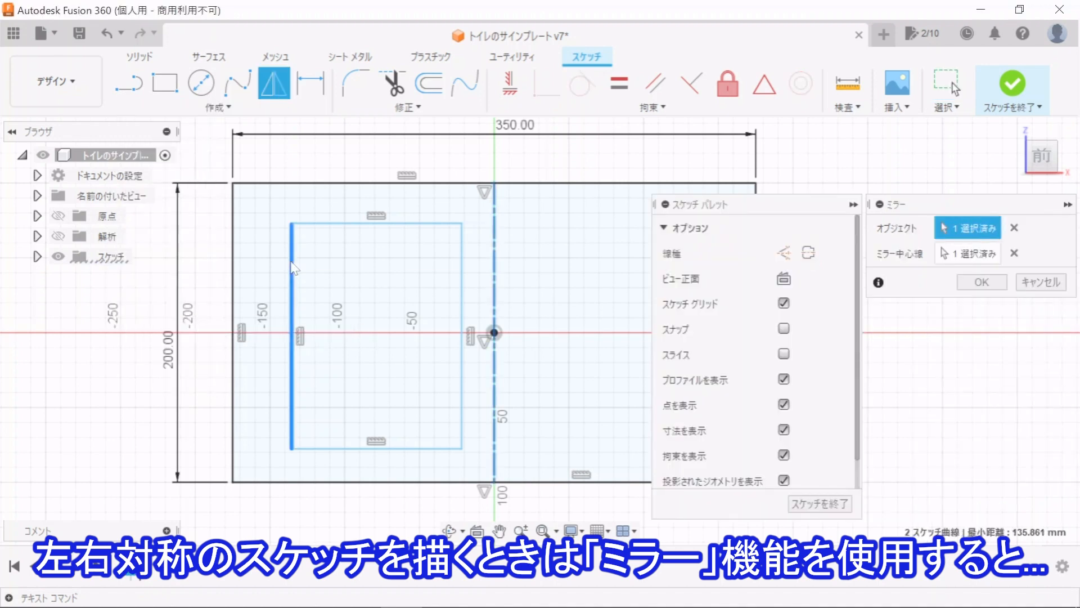
left_click(342, 224)
left_click(462, 290)
left_click(423, 449)
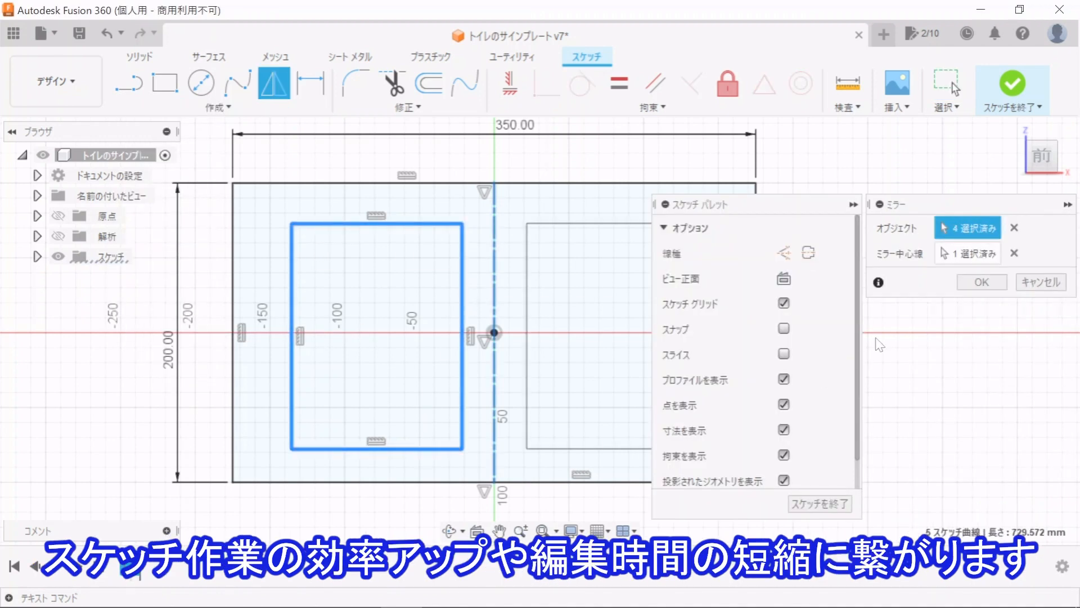
left_click(974, 282)
- Dimension the lower edge of the right inner rectangle to a width of 130 mm
left_click(311, 83)
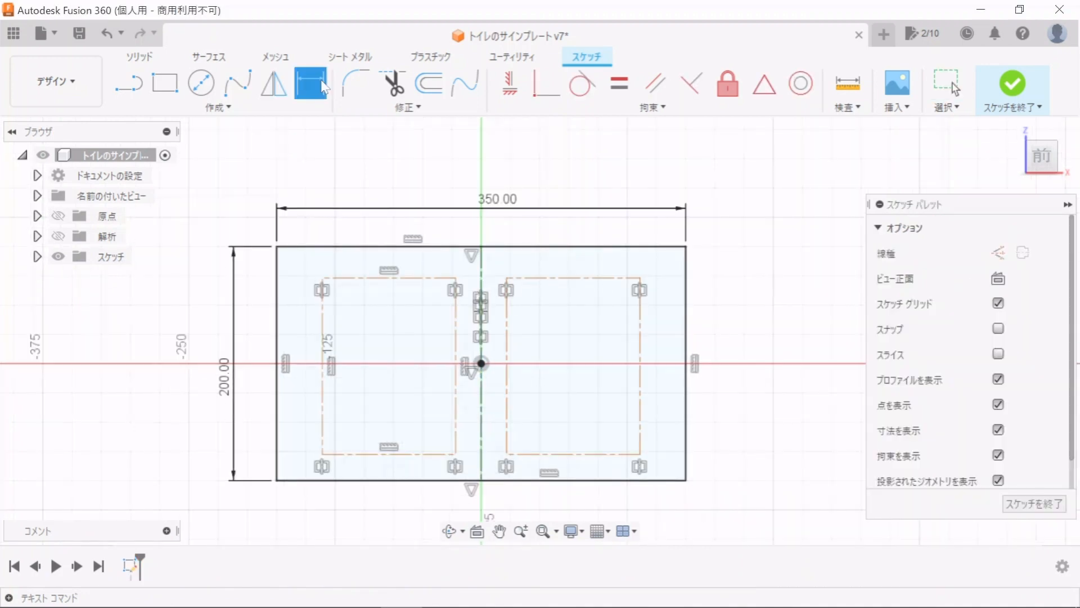
left_click(559, 454)
left_click(562, 509)
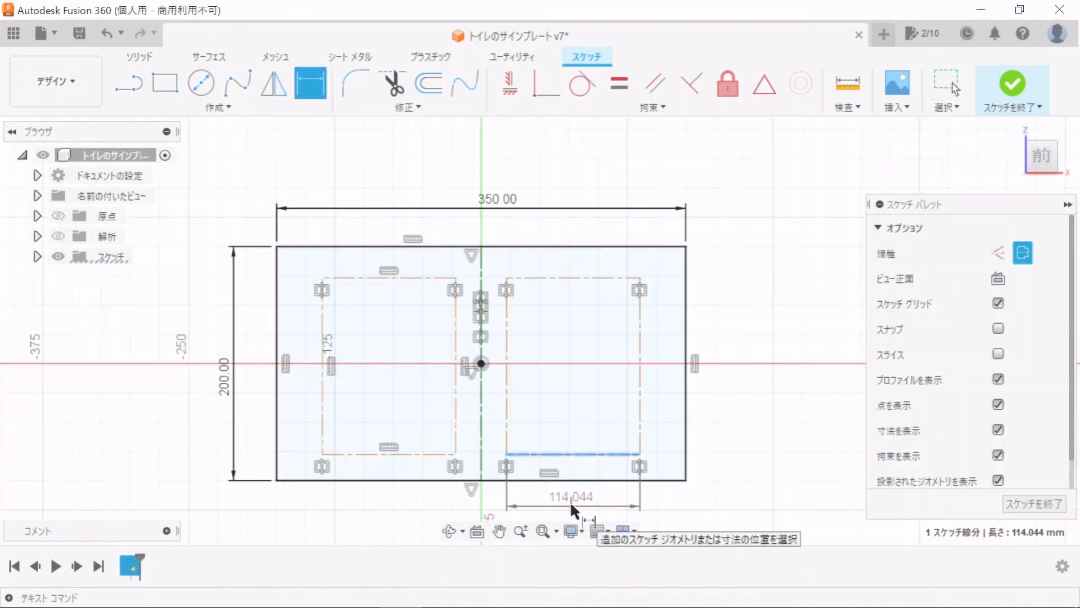
type("130")
key("Return")
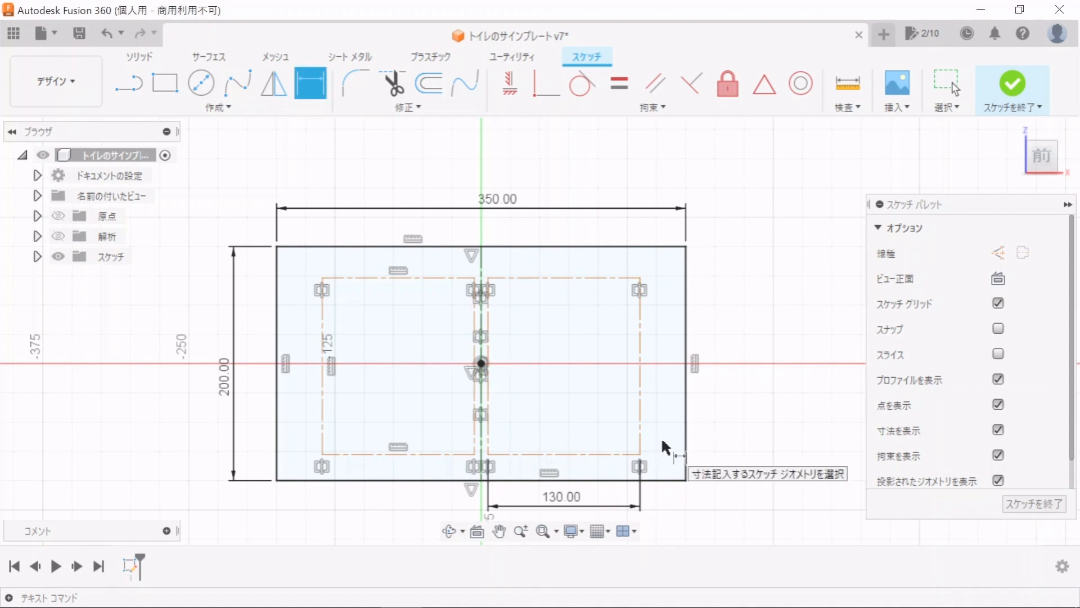
- Dimension the right edge of the right inner rectangle to a height of 160 mm
left_click(641, 357)
left_click(717, 368)
type("160")
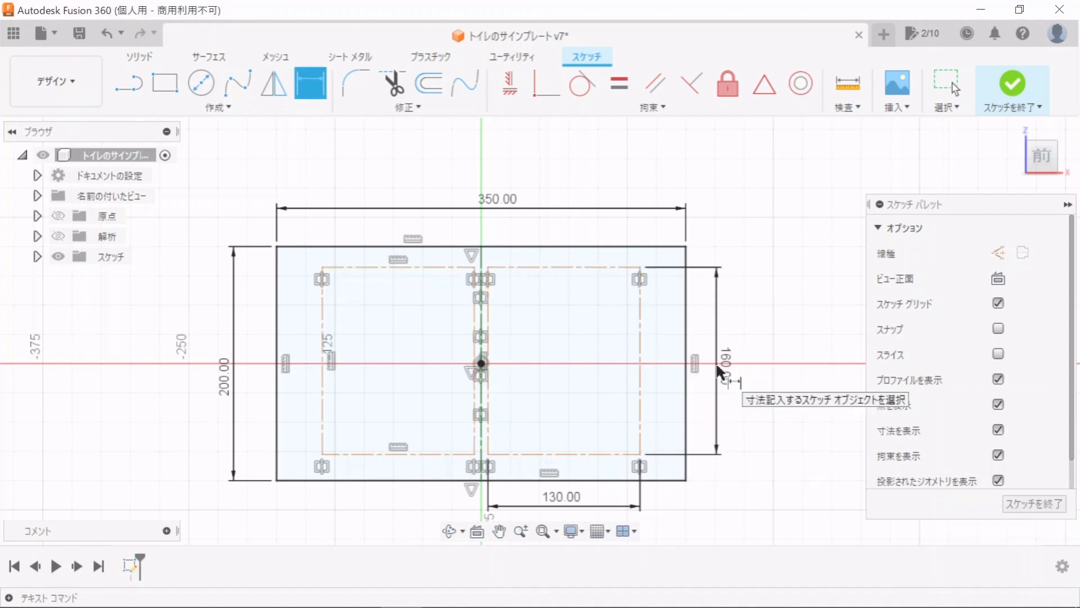
key("Return")
- Set the vertical distance from the origin to the right inner rectangle's upper right corner to 80 mm
left_click(485, 362)
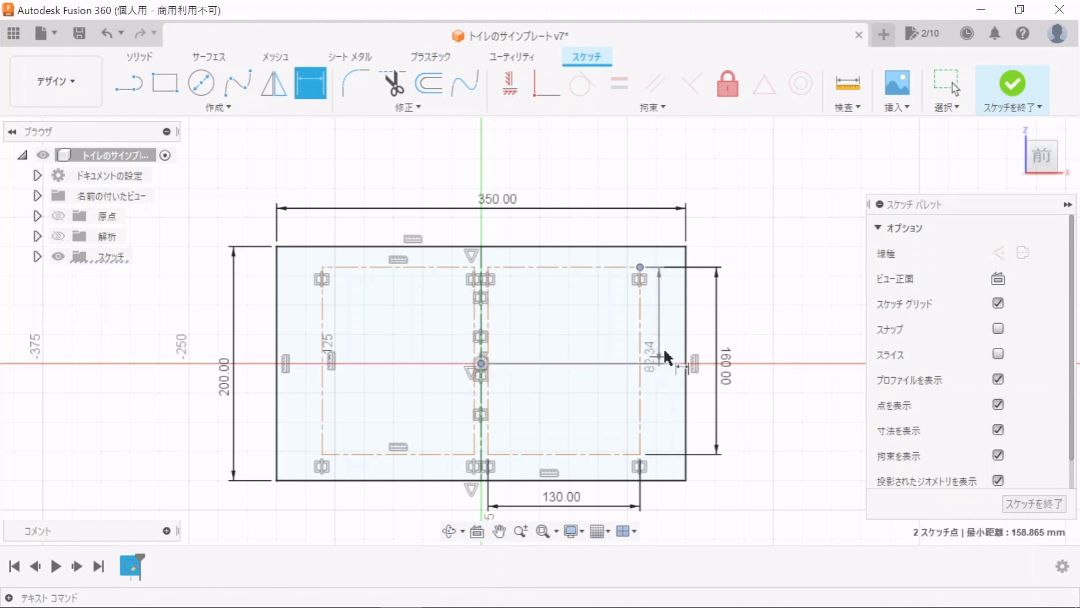
left_click(703, 331)
type("80")
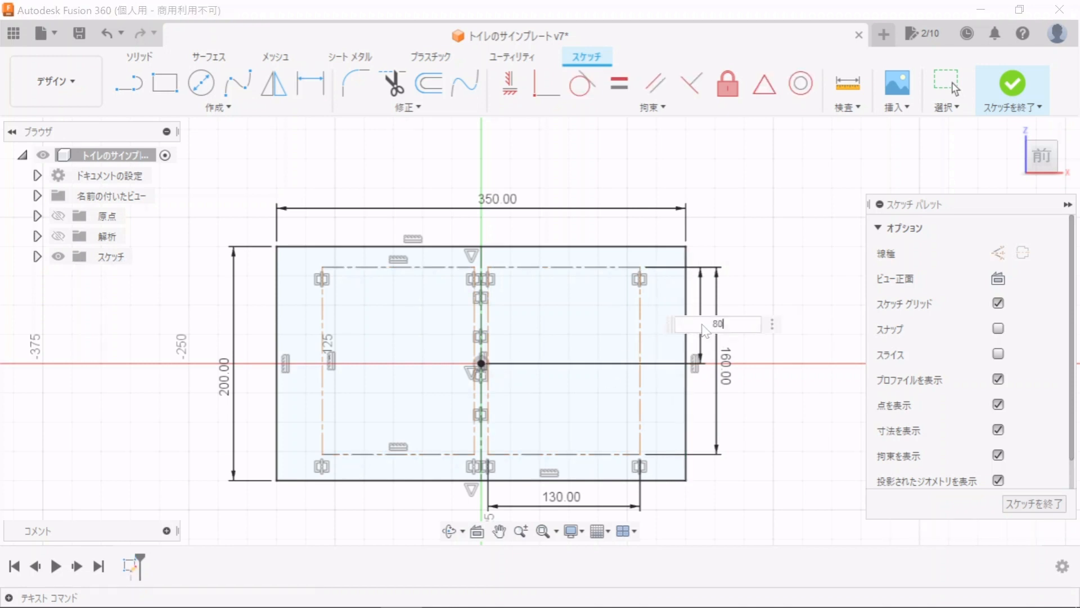
key("Return")
- Sketch one circle in the upper part of each inner rectangle, centred on its vertical centre line
key("c")
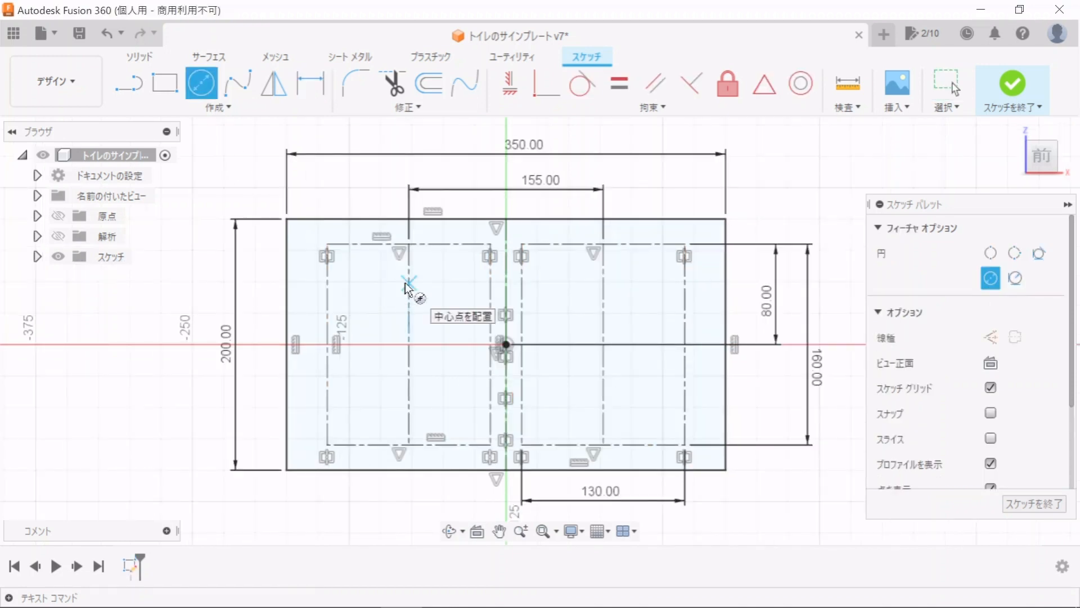
left_click(407, 283)
left_click(422, 297)
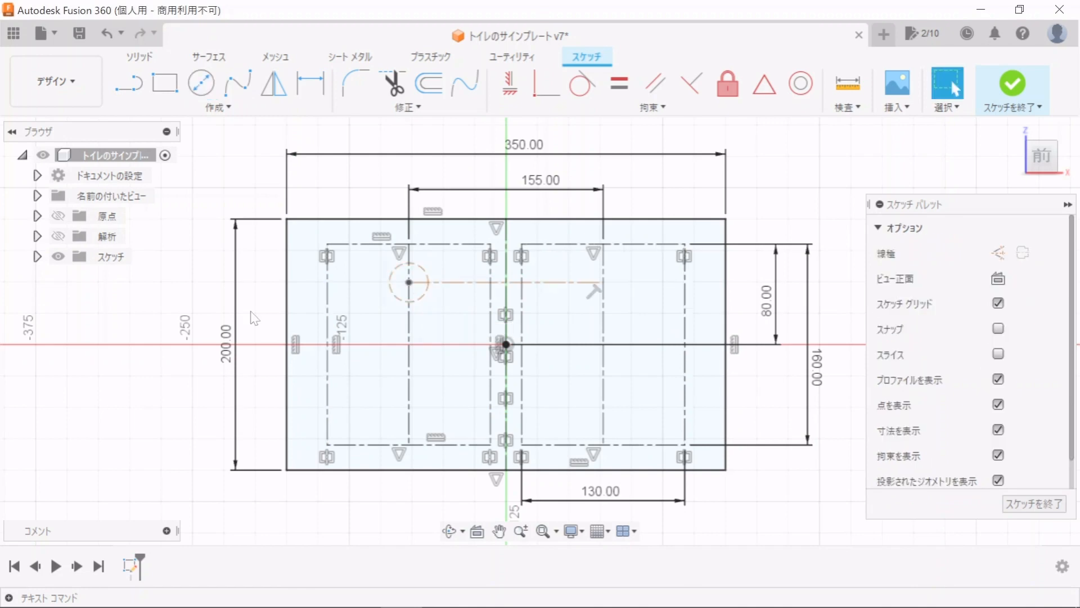
left_click(197, 90)
left_click(590, 282)
left_click(632, 301)
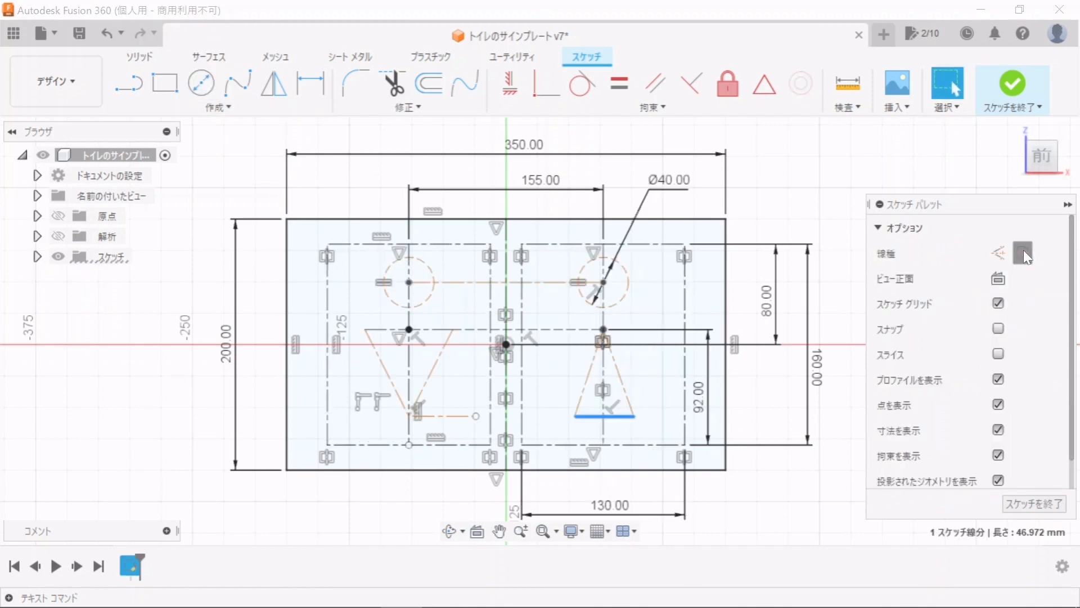
- Convert the right triangle's base to a construction line and align it with the left triangle's lower tip using a horizontal constraint
left_click(1023, 253)
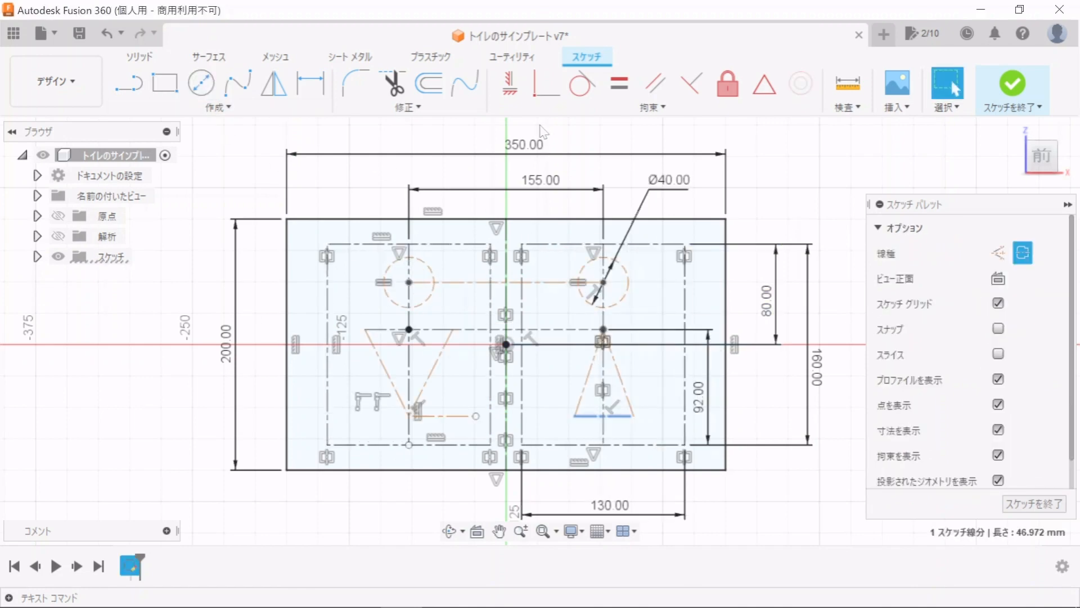
left_click(510, 85)
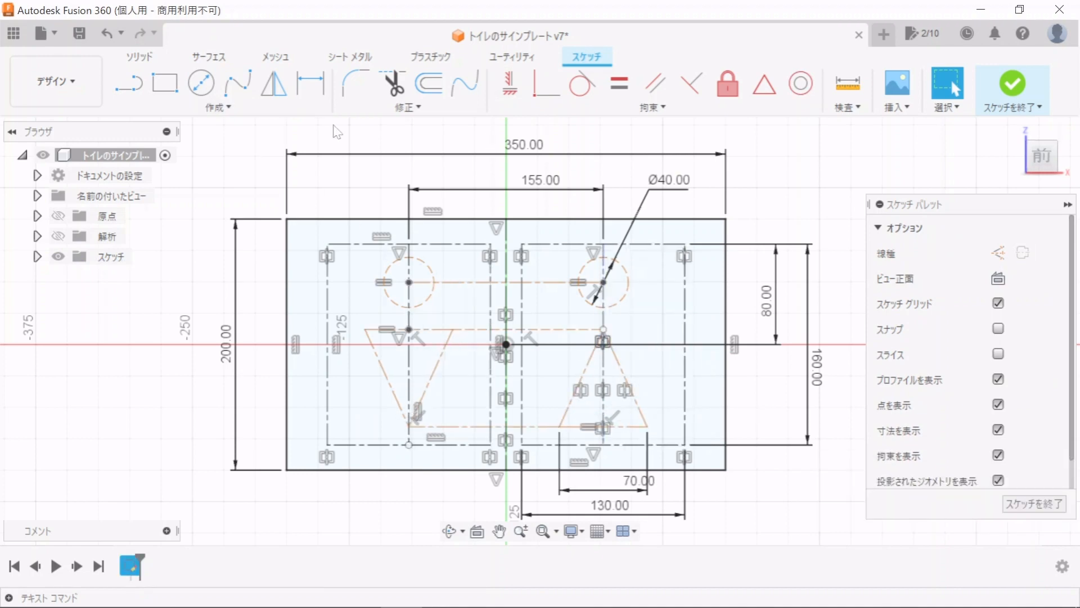
- Dimension the right triangle's height from its lower right corner to its apex as 92 mm
key("d")
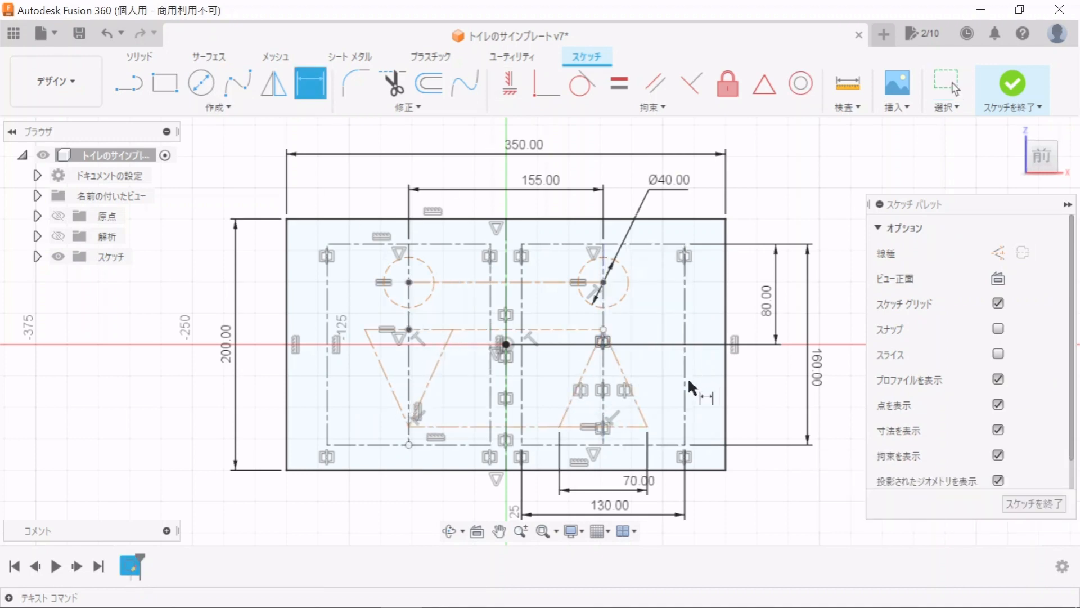
left_click(647, 427)
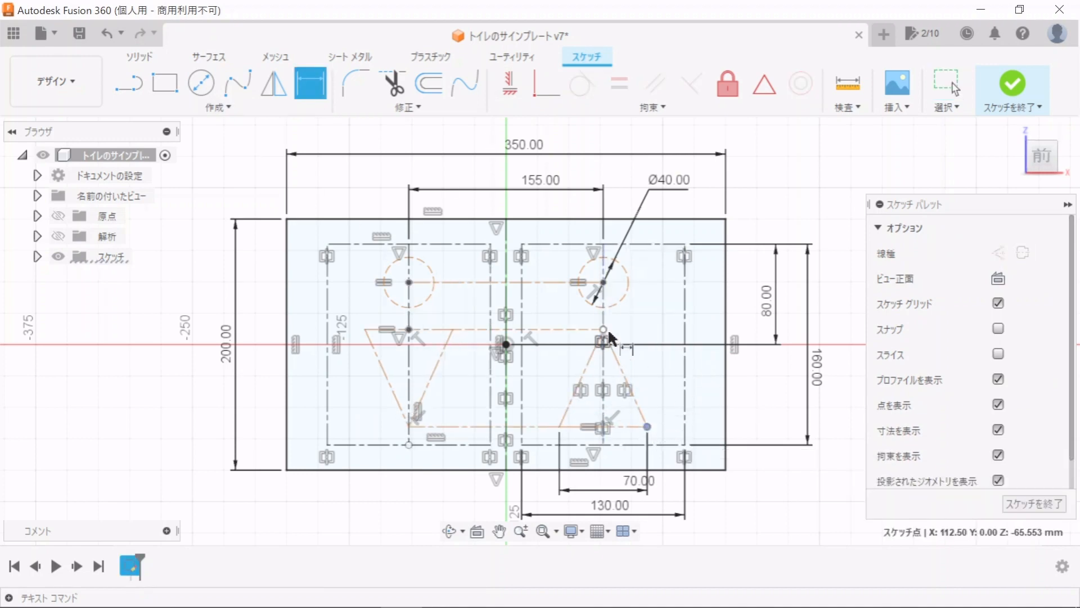
left_click(664, 378)
key("BackSpace")
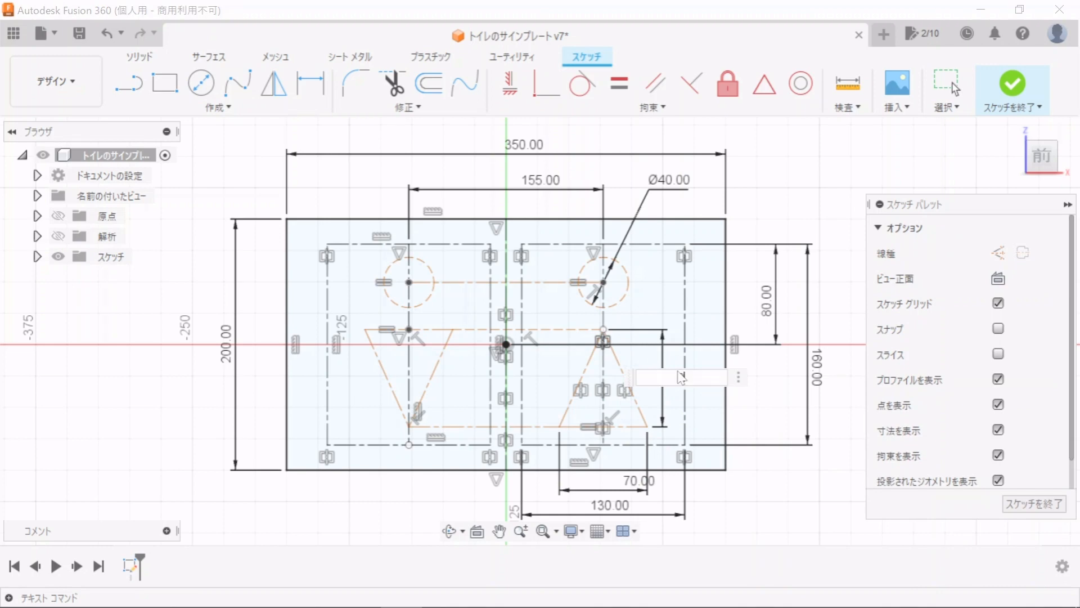
type("92")
key("Return")
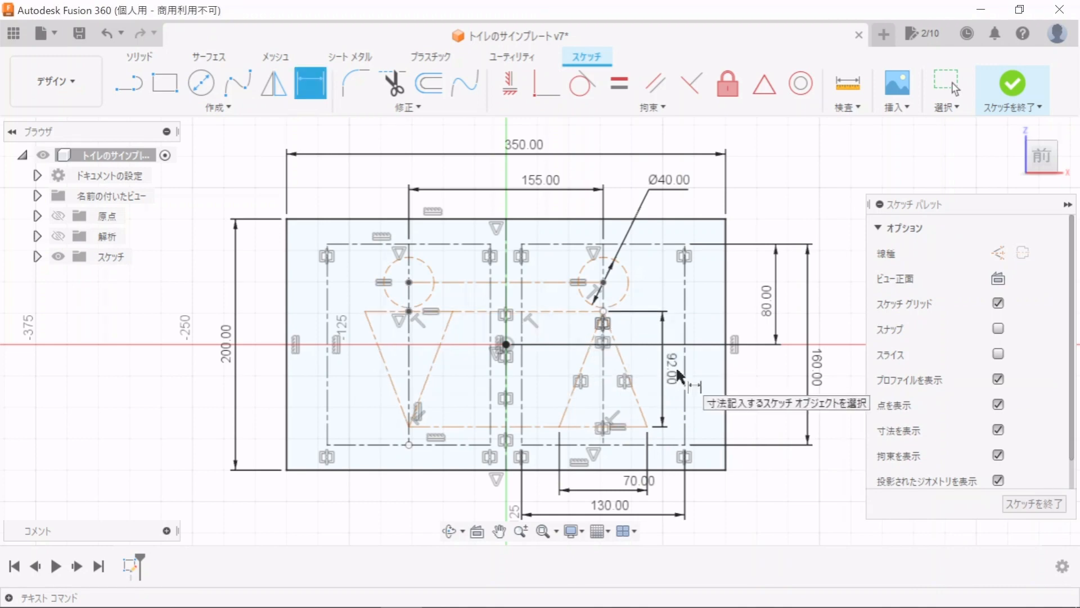
- Set the vertical distance between the left triangle's lower tip and the left circle's centre to 125 mm
left_click(409, 427)
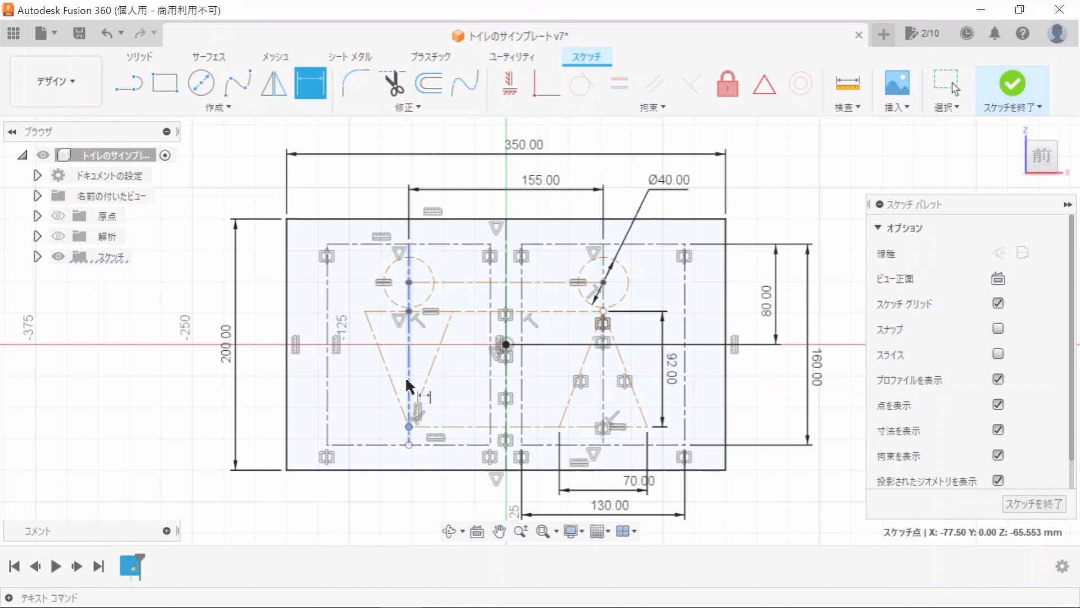
left_click(409, 283)
left_click(288, 325)
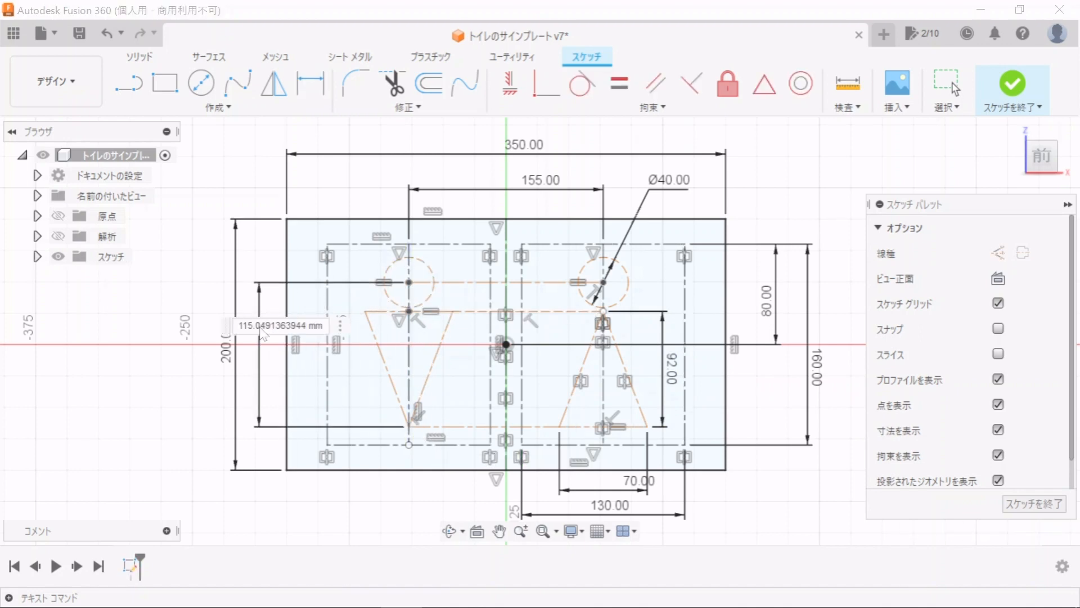
type("125")
key("Return")
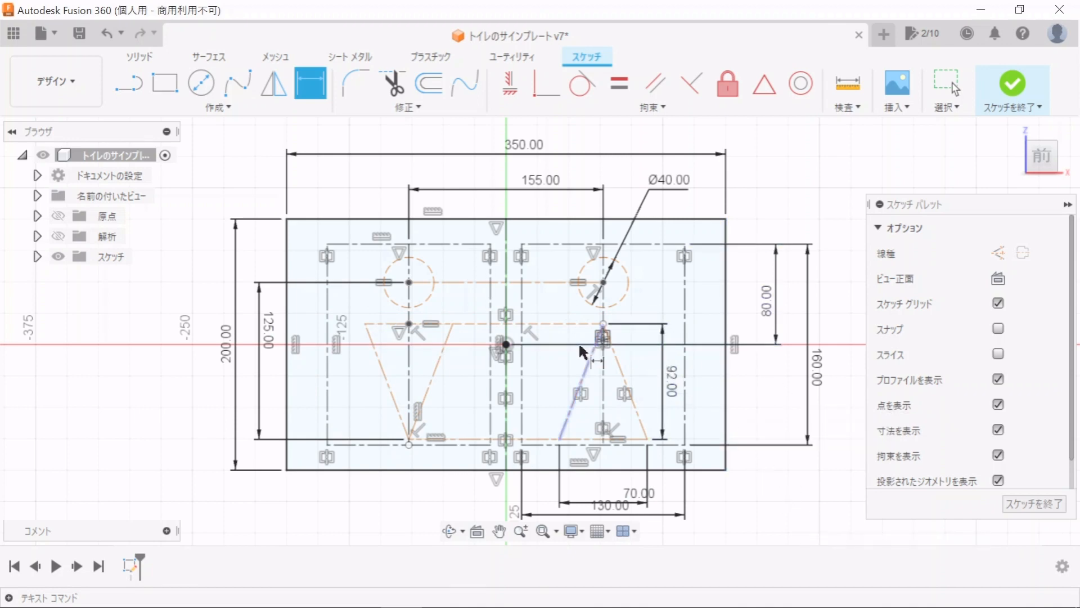
- Set the vertical distance between the origin and the right circle's centre to 52 mm
left_click(506, 344)
left_click(603, 282)
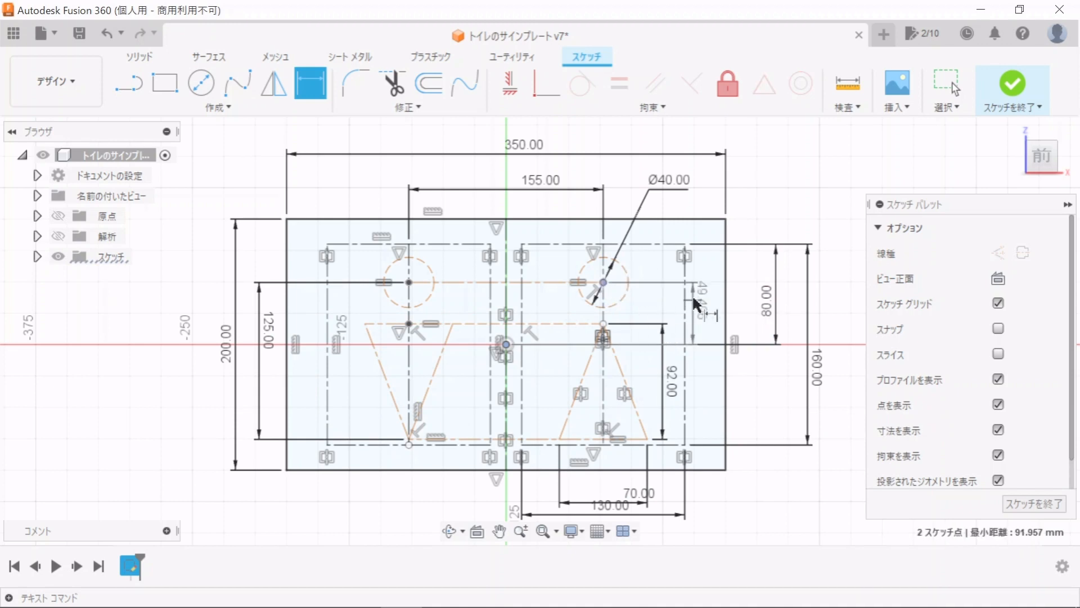
left_click(699, 303)
type("52")
key("Return")
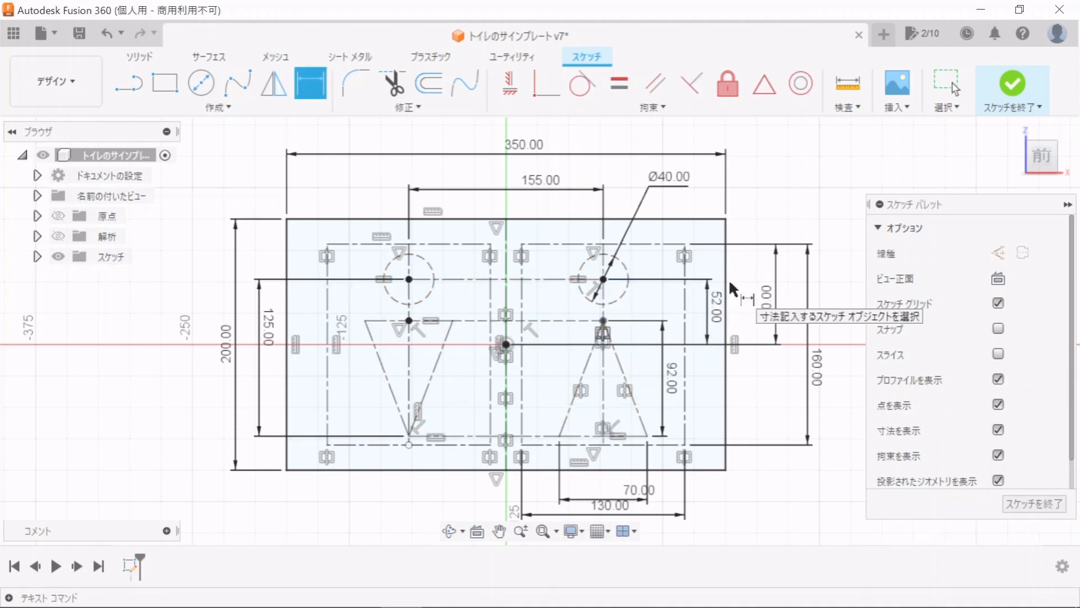
- Reposition the 70 mm dimension below the right triangle and finish the layout sketch
key("Escape")
left_click_drag(639, 493, 608, 502)
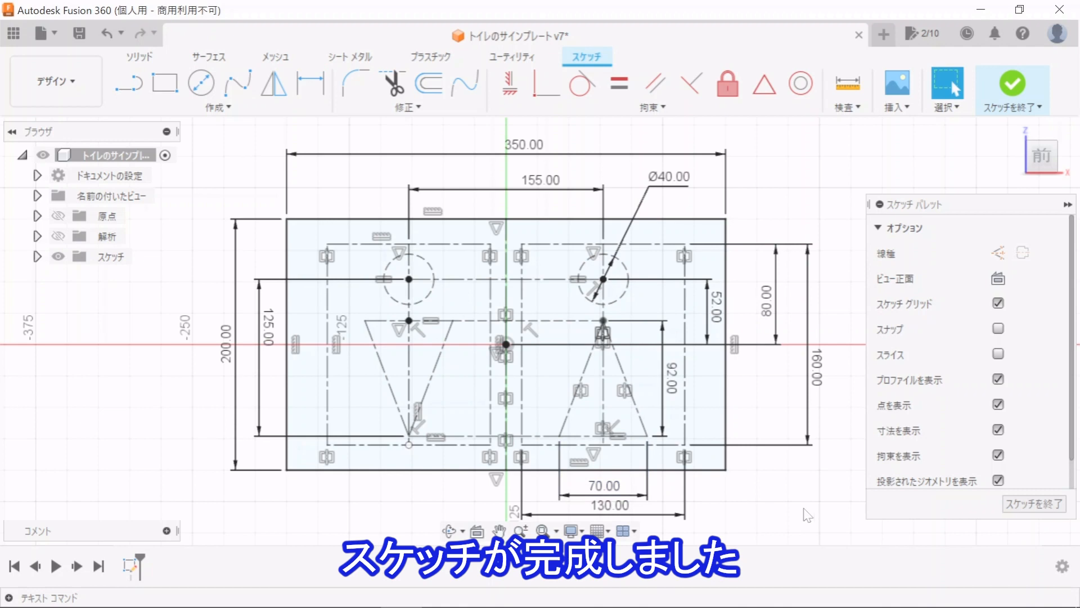
left_click(1019, 506)
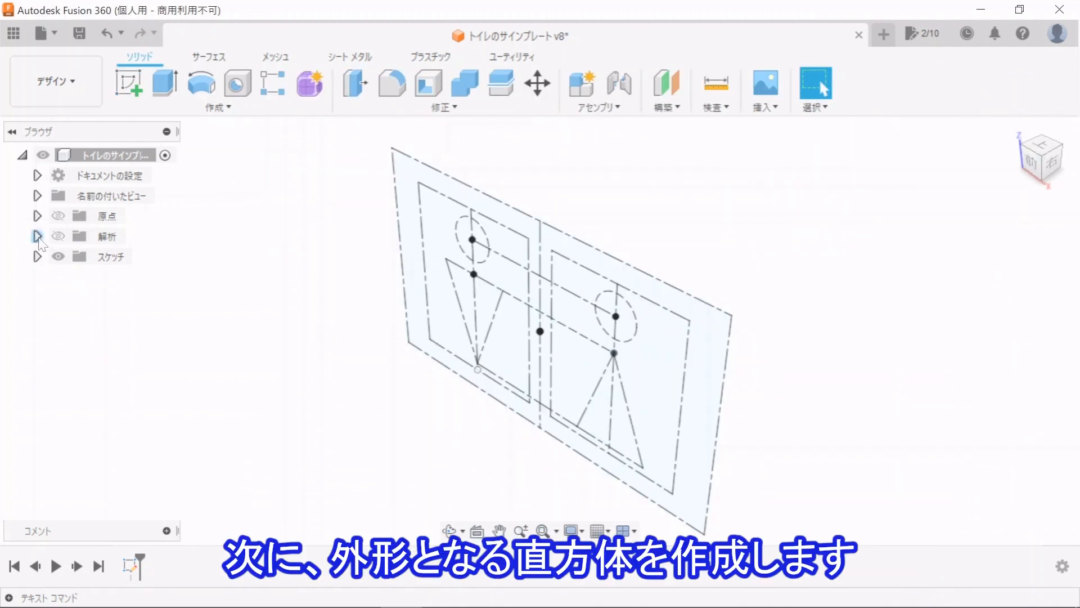
- Start a new sketch on the XZ plane and draw a two-point rectangle enclosing the layout's outer outline
left_click(37, 215)
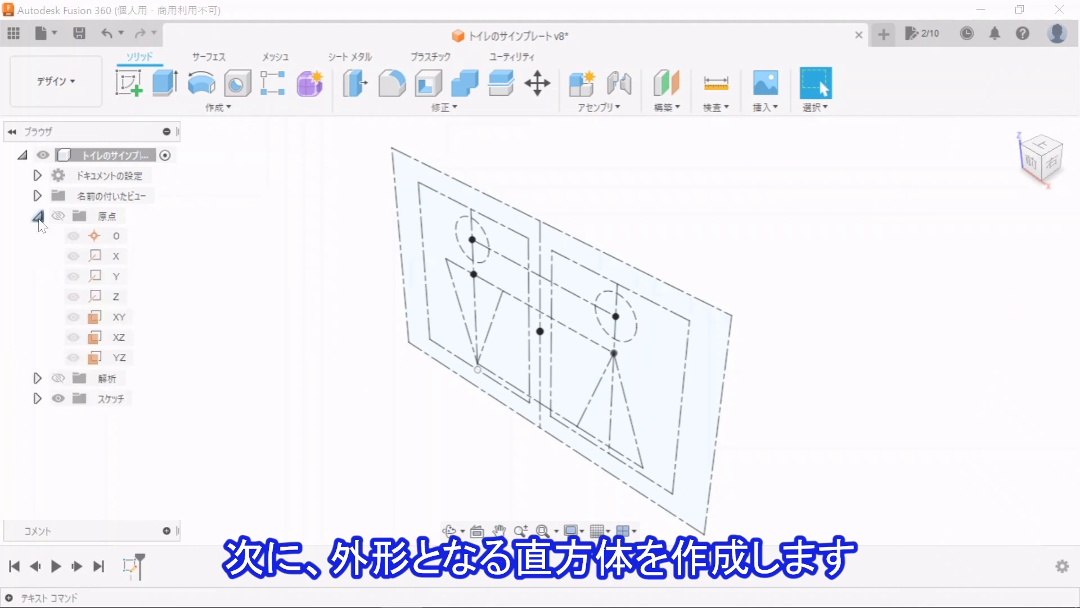
left_click(110, 338)
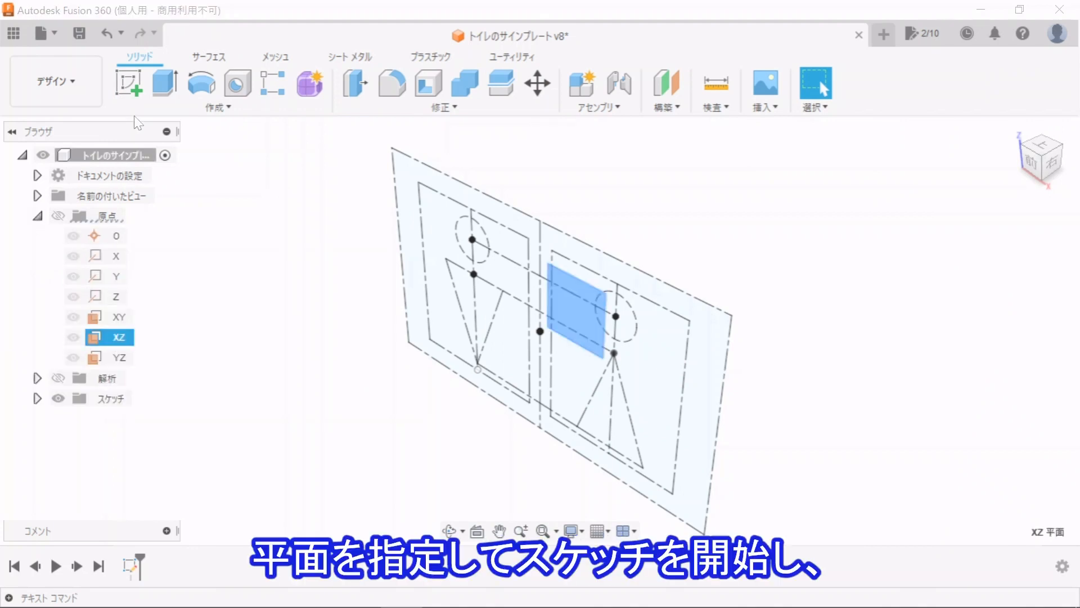
left_click(131, 85)
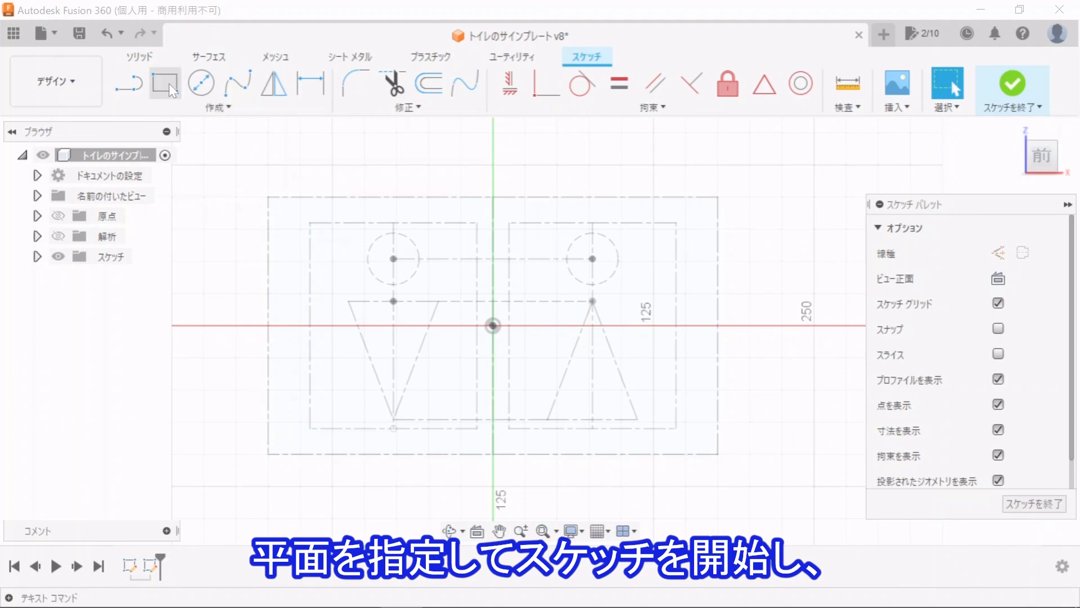
left_click(167, 83)
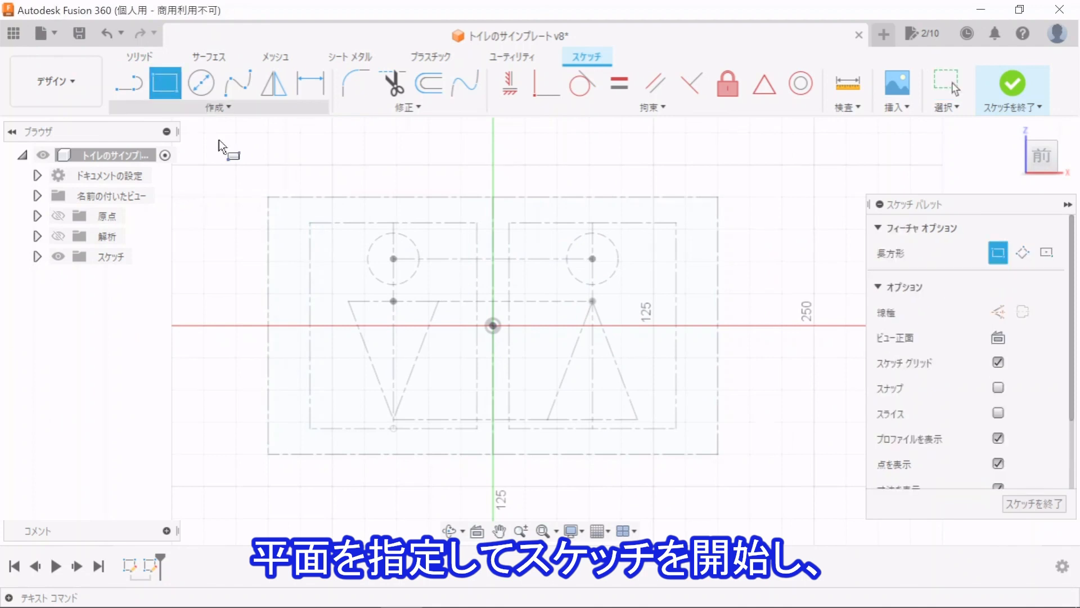
left_click(260, 181)
left_click(735, 474)
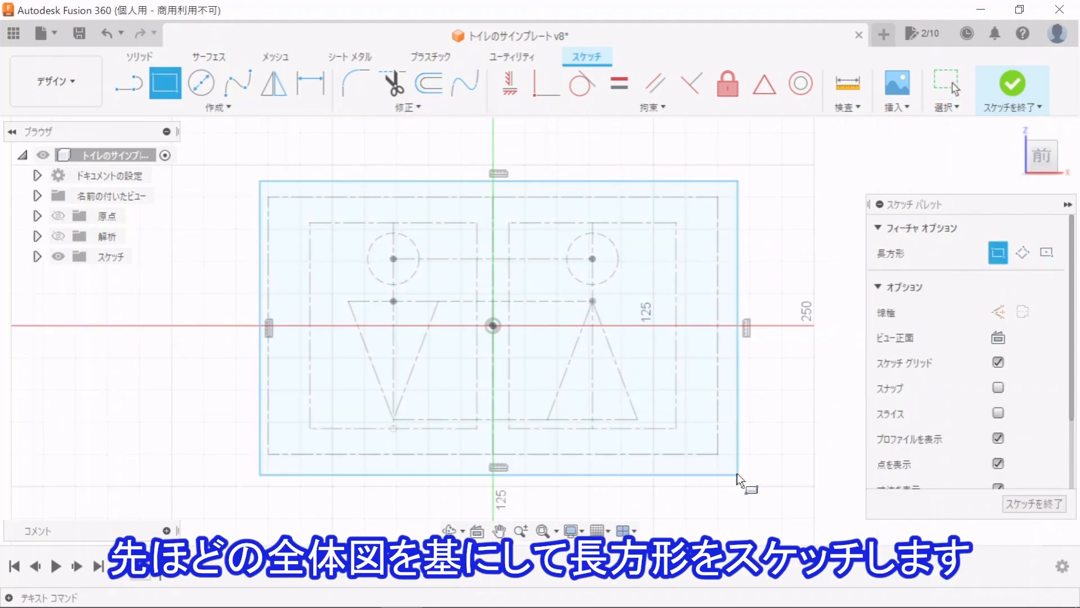
key("Escape")
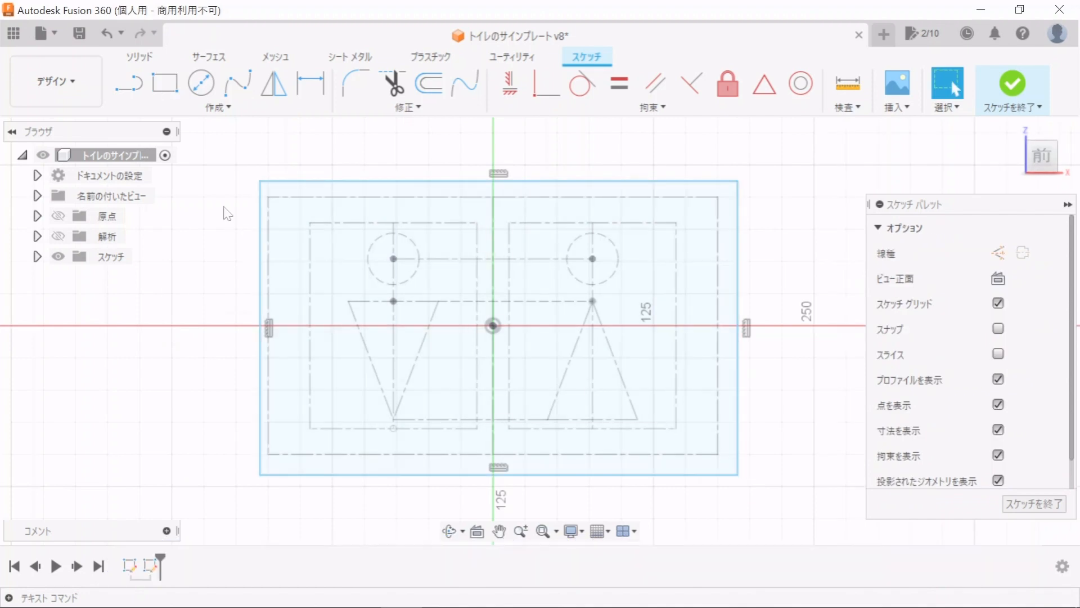
- Make the rectangle's corners coincident with the layout outline's corners, starting at the upper left, and finish the sketch
left_click(260, 181)
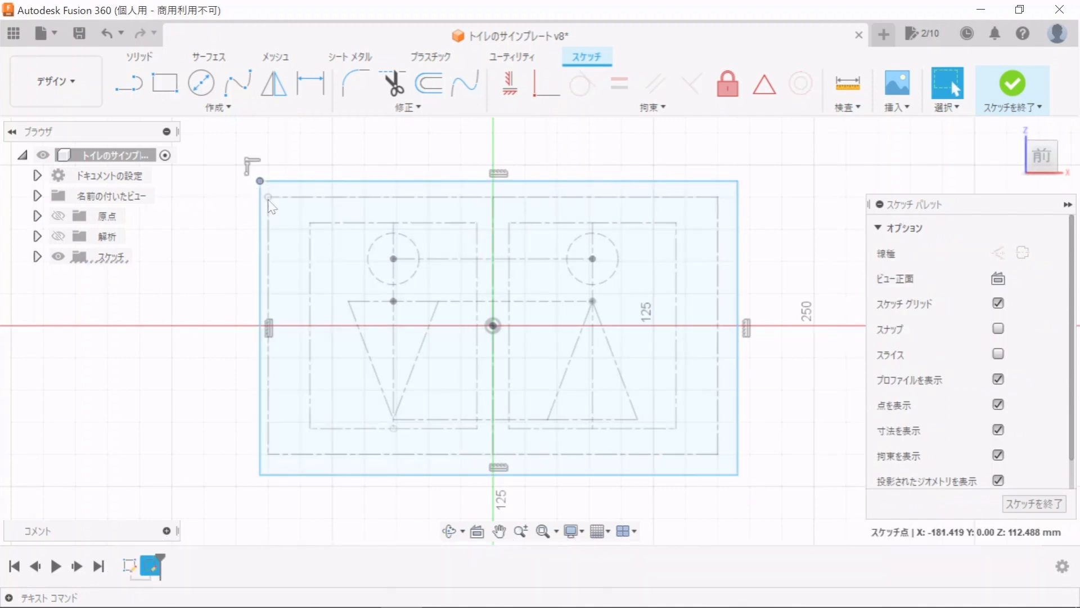
left_click(268, 197, "shift")
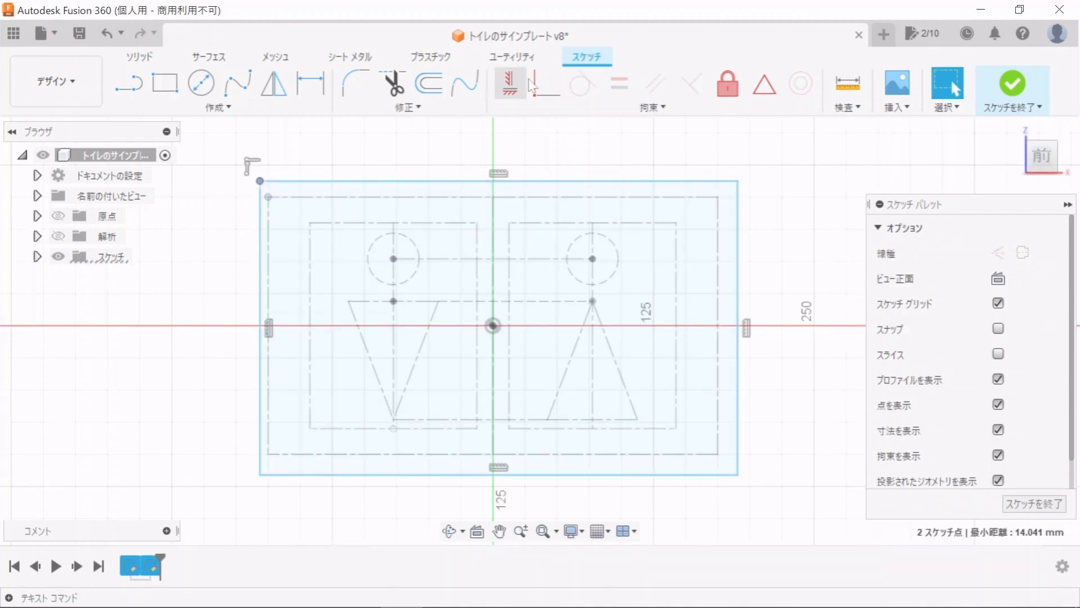
left_click(546, 85)
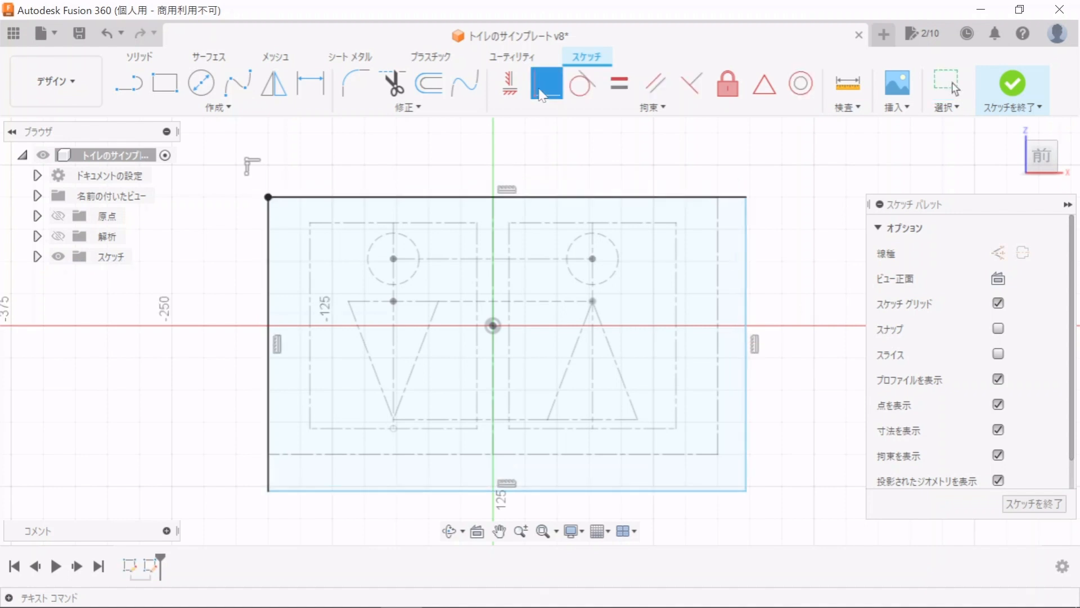
left_click(1025, 502)
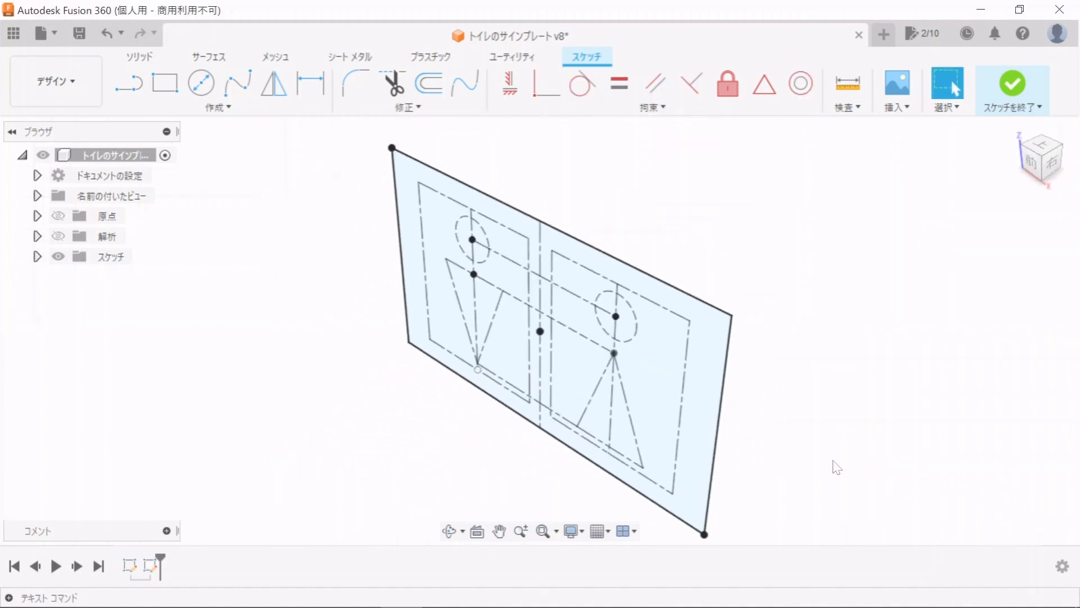
- Hide the layout sketch スケッチ7 and extrude the rectangle symmetrically to a whole thickness of 10 mm as a new body
left_click(37, 256)
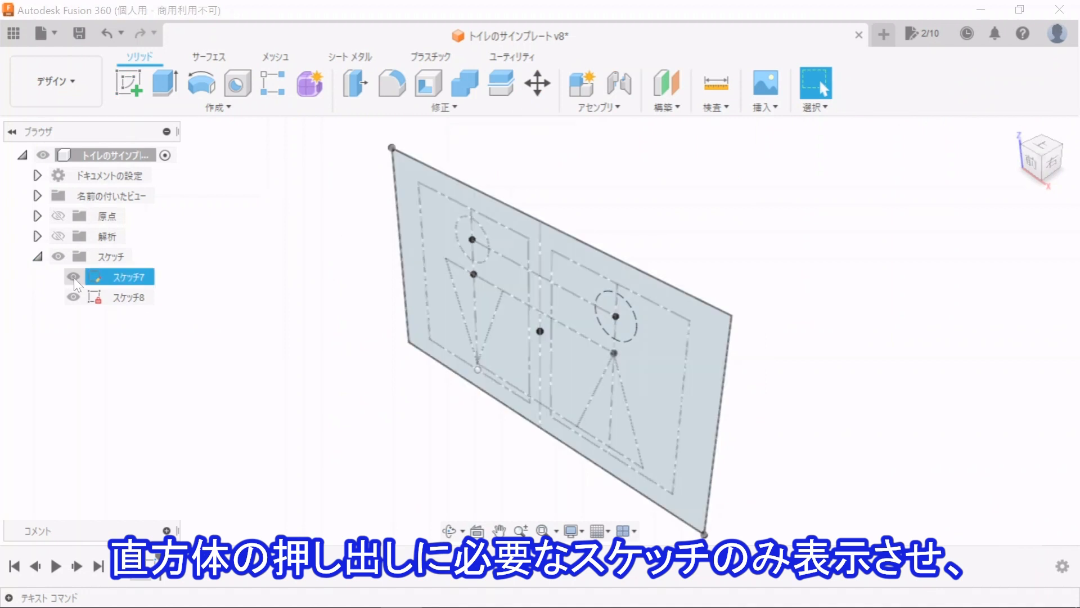
left_click(73, 278)
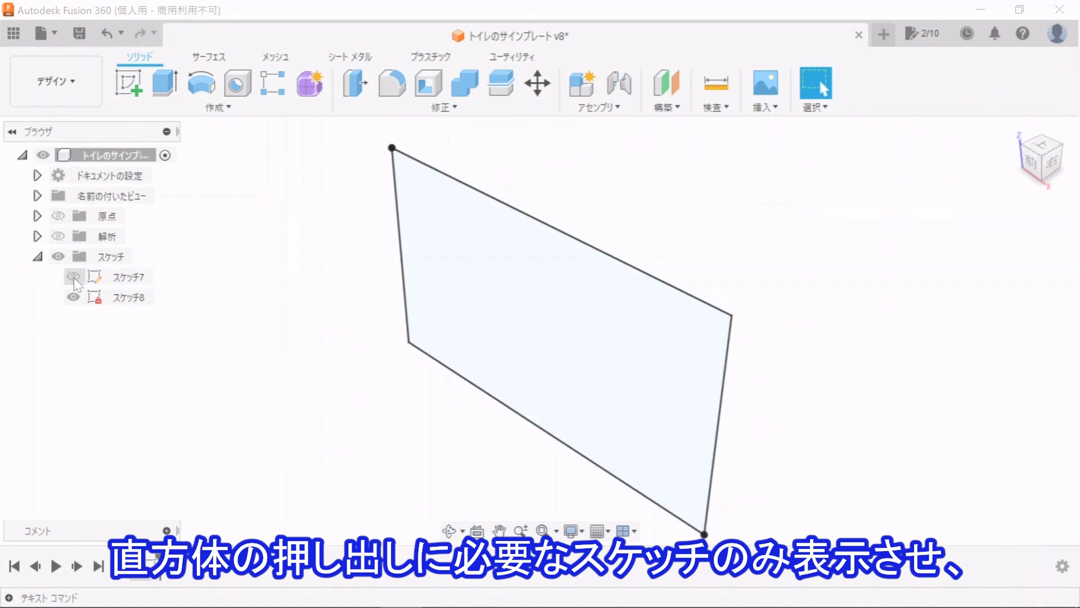
left_click(163, 92)
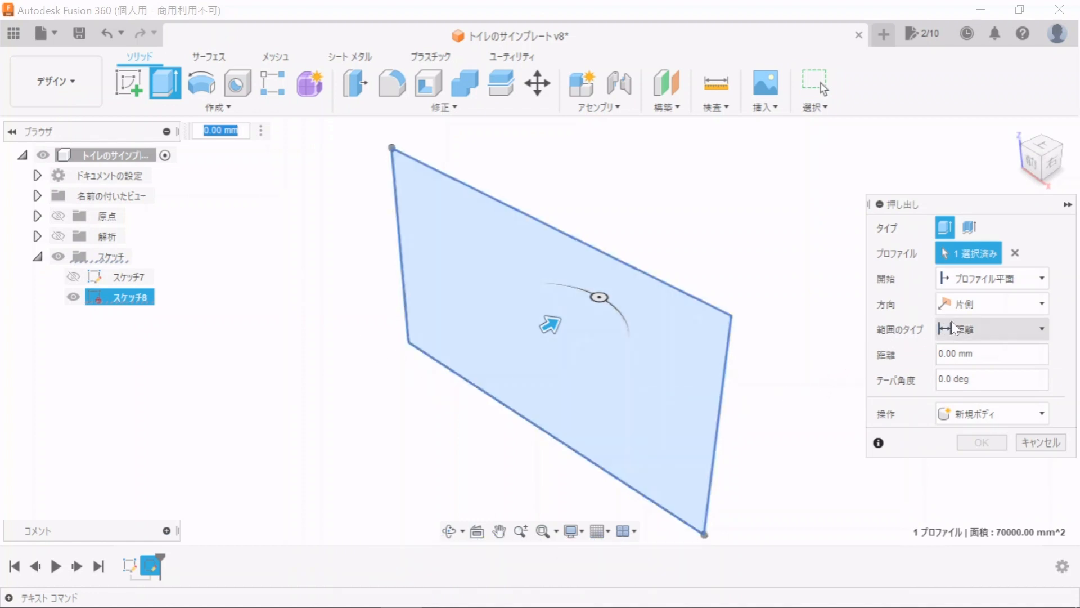
left_click(968, 307)
left_click(968, 358)
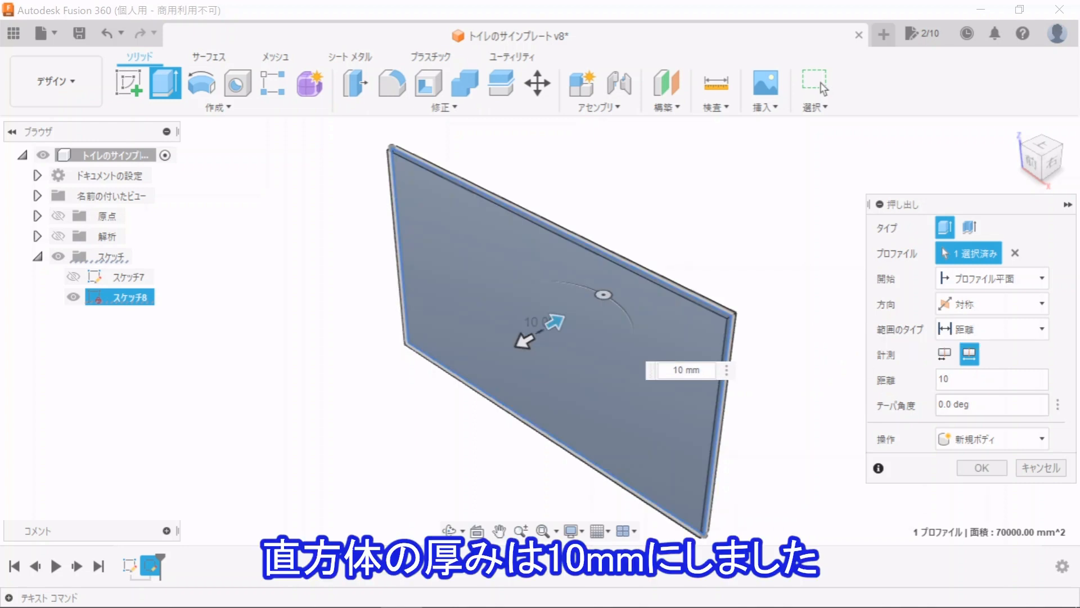
left_click(995, 472)
- Show the layout sketch スケッチ7 again and start a new sketch on the XZ plane
scroll(454, 327, "down", 3)
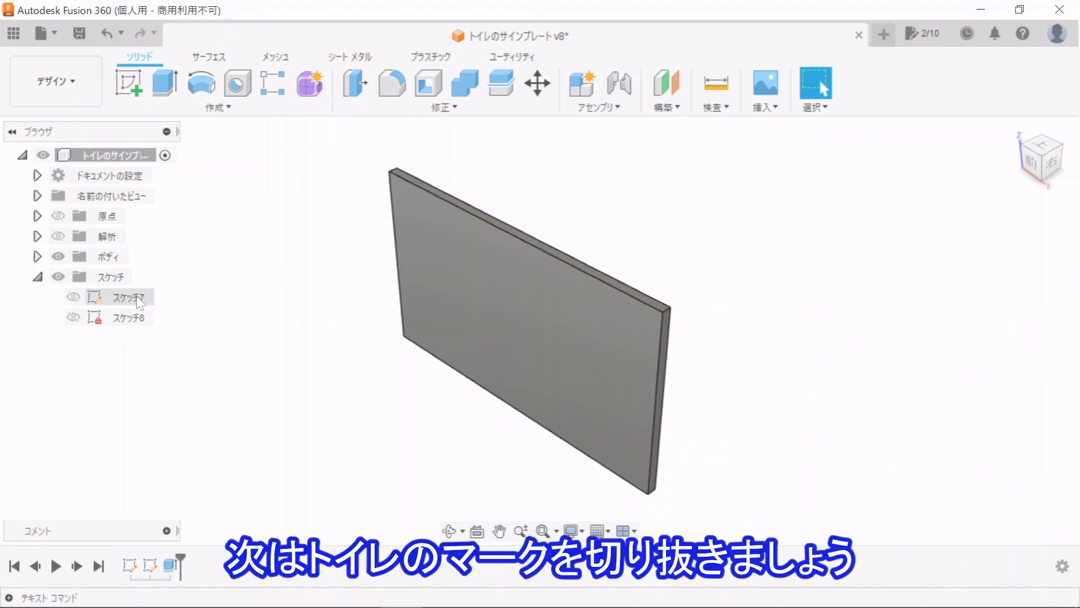
left_click(75, 297)
left_click(68, 298)
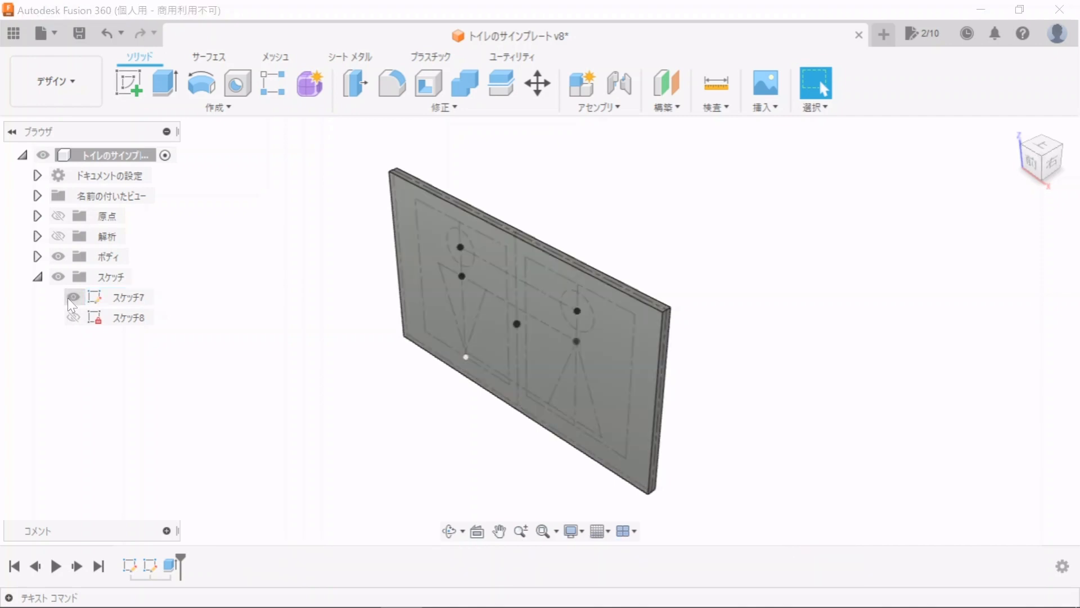
left_click(38, 216)
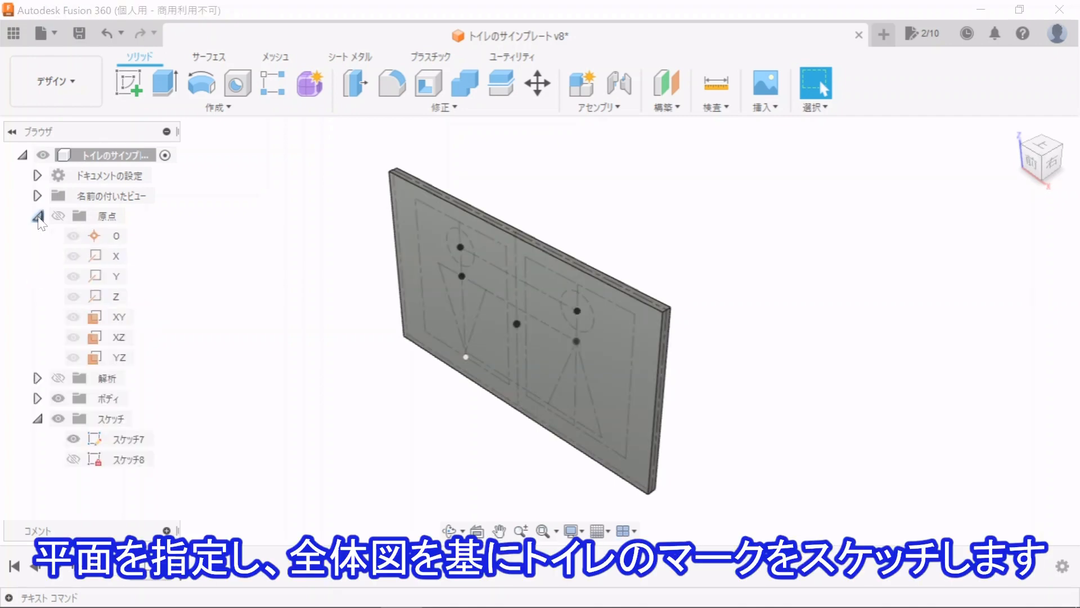
left_click(123, 335)
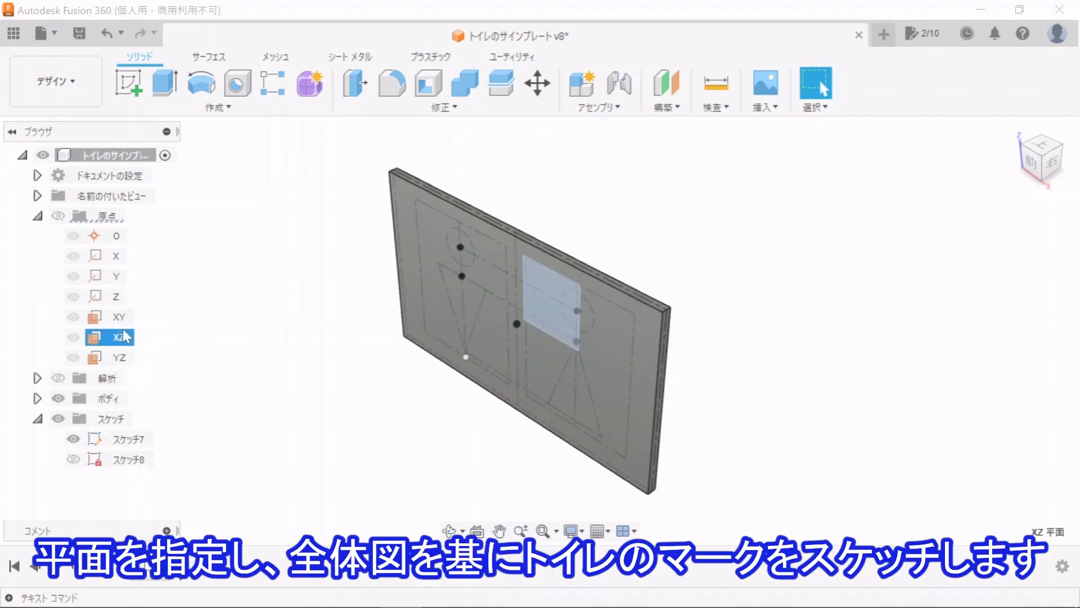
left_click(127, 87)
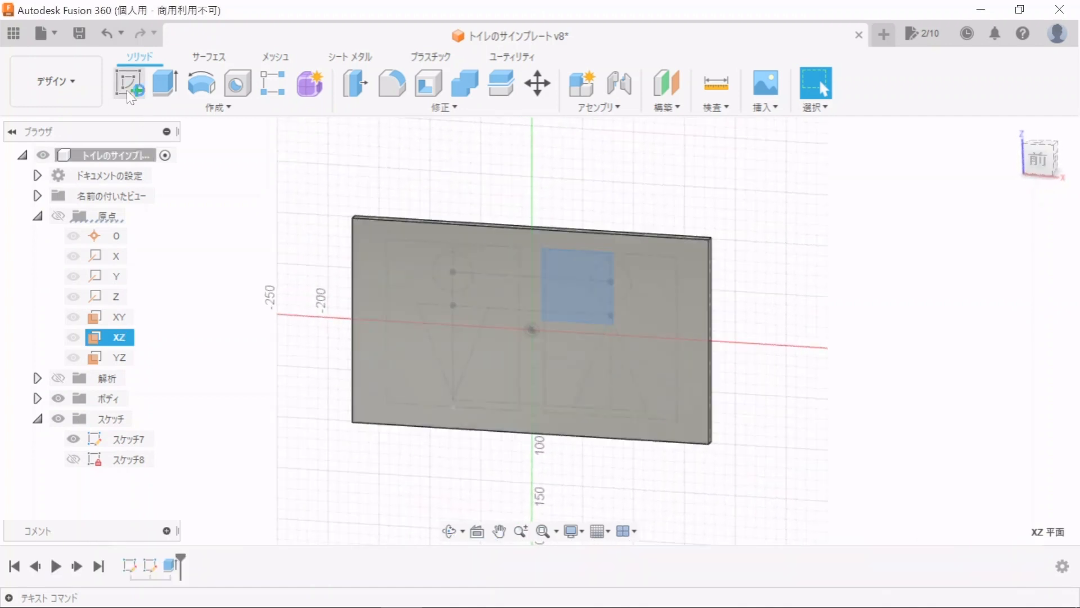
- Sketch two circles roughly over the left and right head guides, each slightly larger than its guide circle
scroll(313, 287, "down", 1)
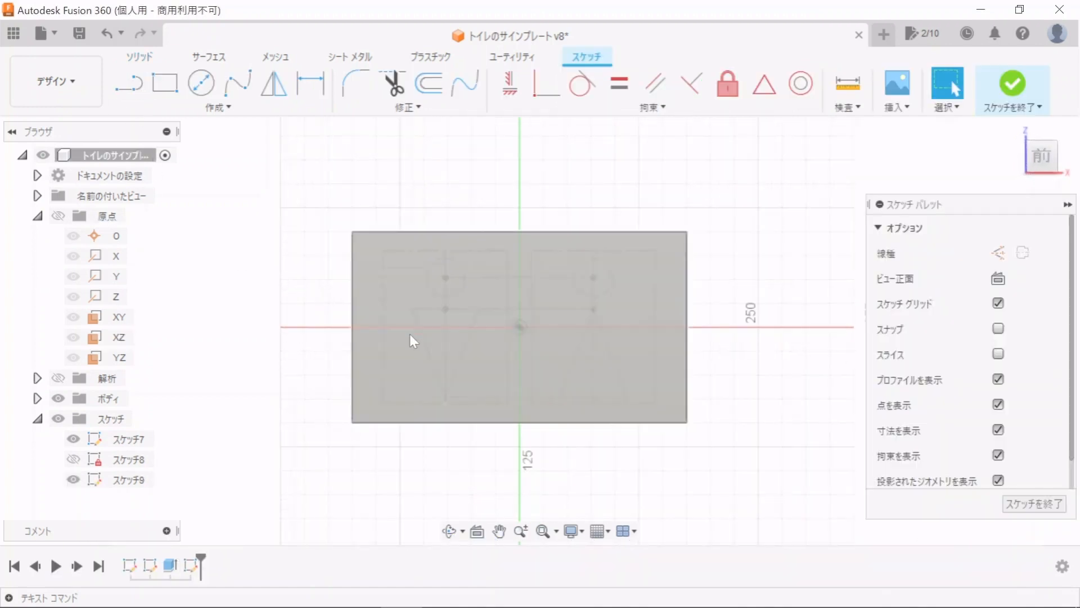
scroll(406, 374, "up", 3)
left_click(199, 84)
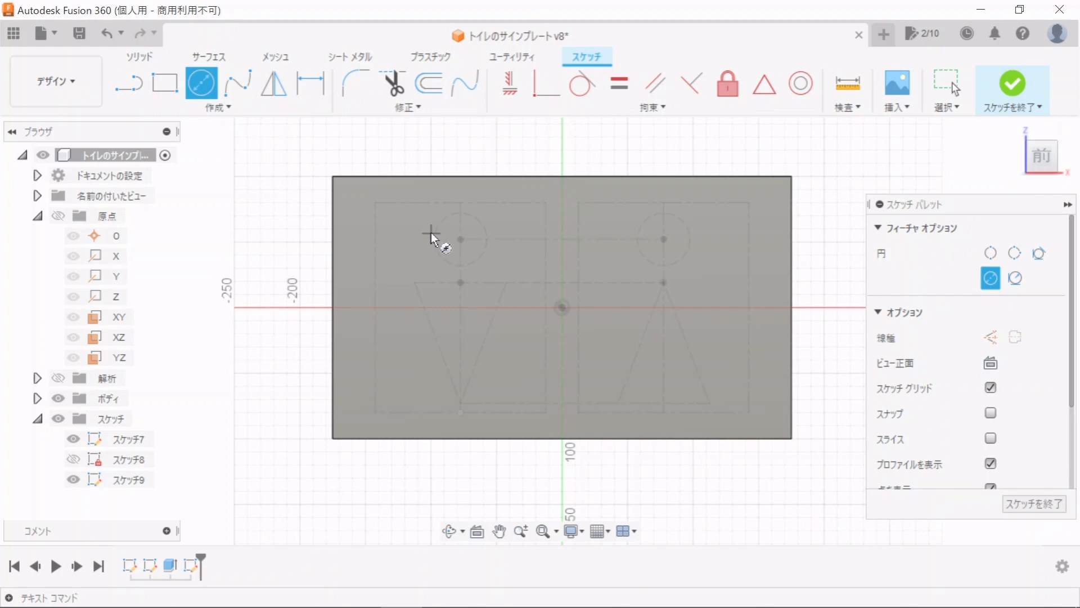
left_click(472, 230)
left_click(497, 259)
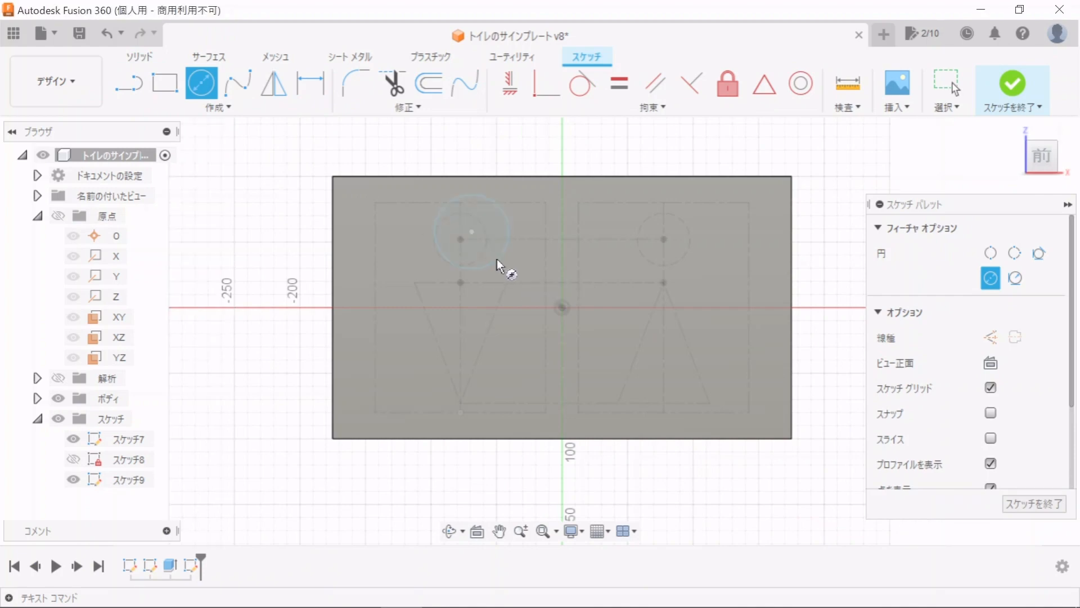
left_click(670, 231)
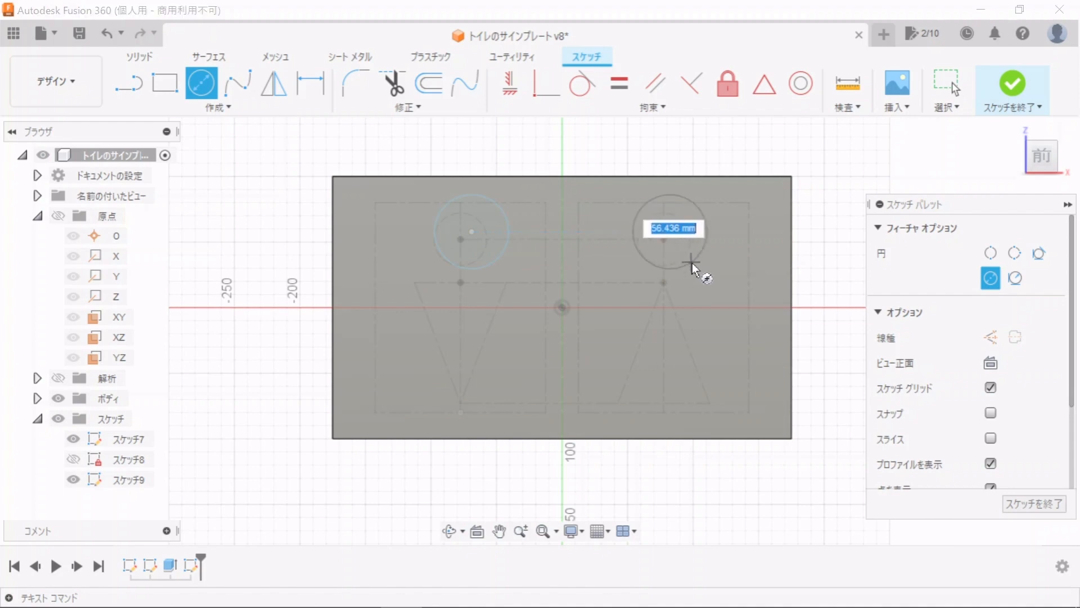
left_click(692, 265)
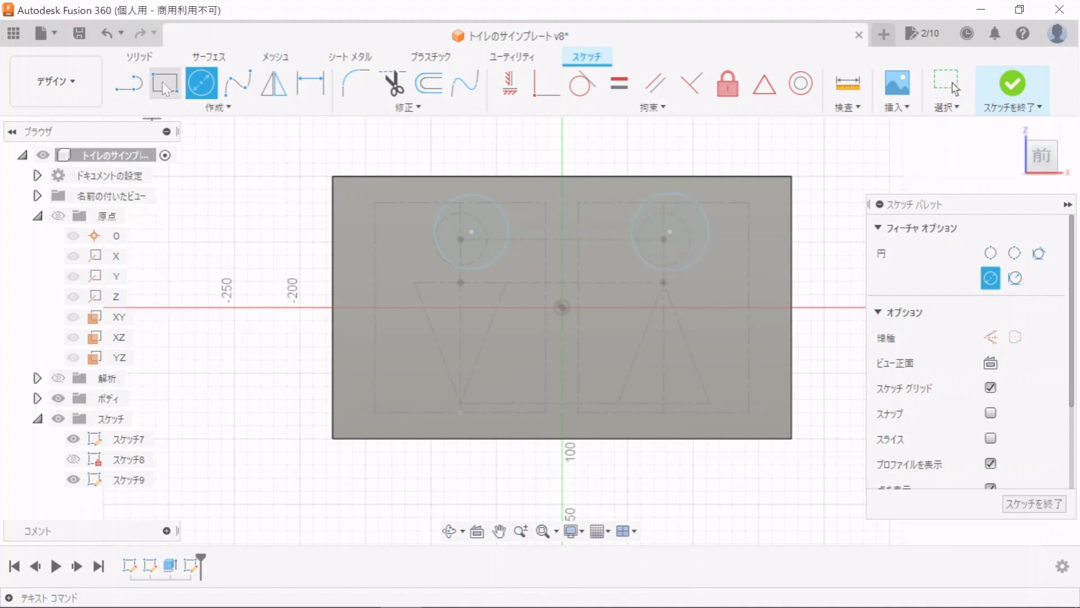
- Sketch a closed inverted triangle with a horizontal upper edge roughly over the left body guide
left_click(134, 83)
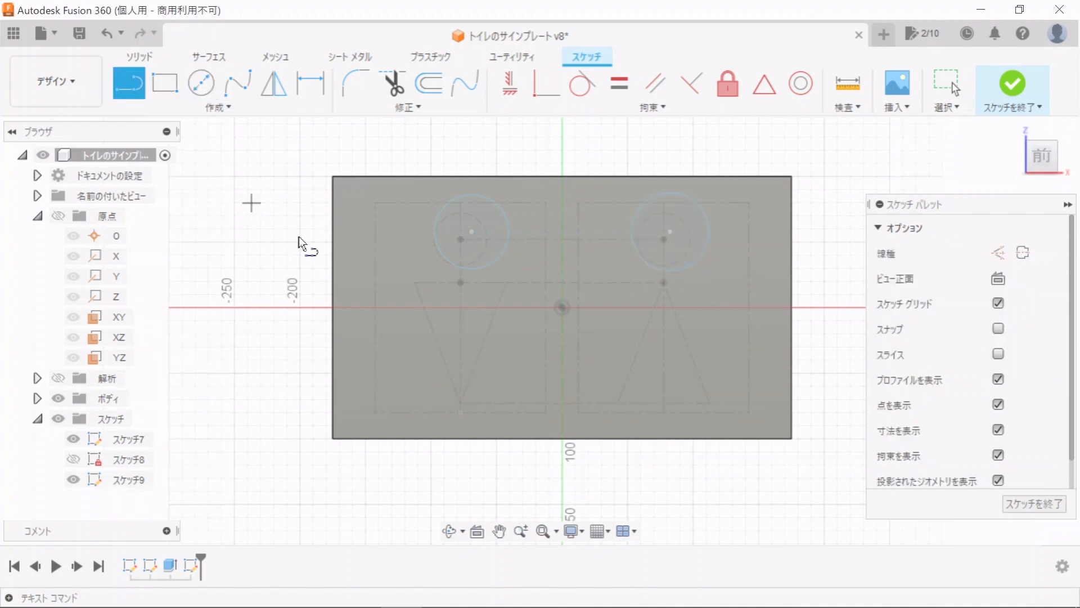
left_click(412, 308)
left_click(512, 309)
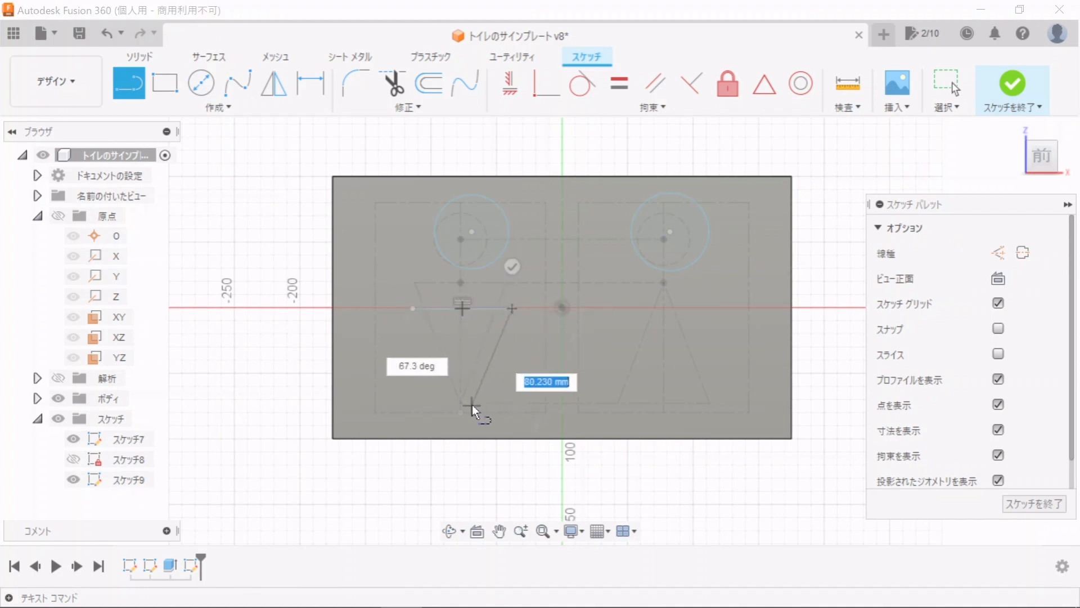
left_click(484, 394)
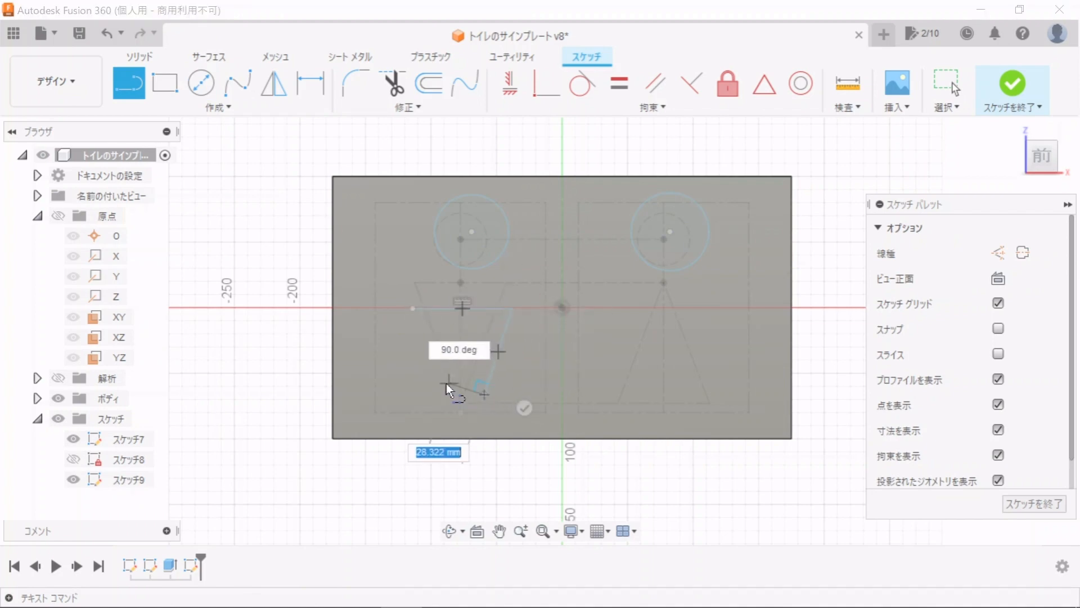
left_click(412, 309)
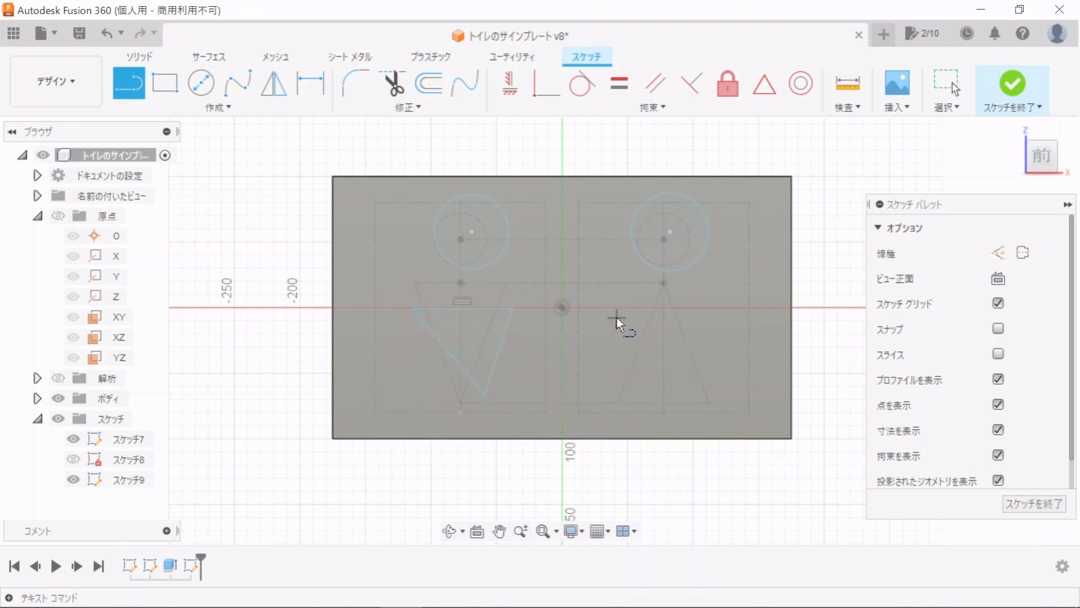
- Sketch a closed upright triangle with a horizontal base roughly over the right body guide
left_click(643, 297)
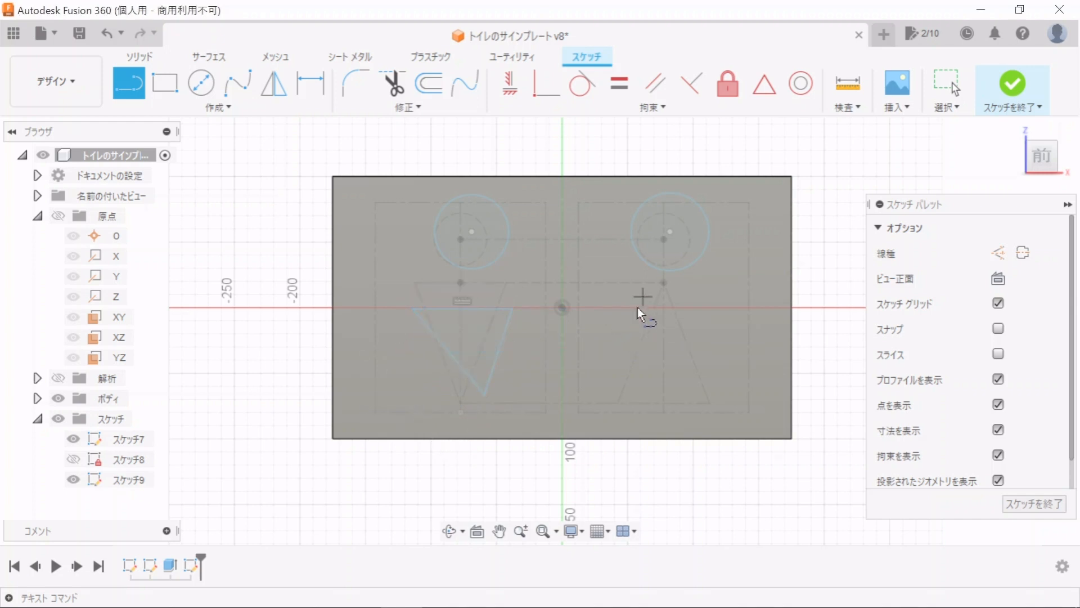
left_click(606, 376)
left_click(721, 375)
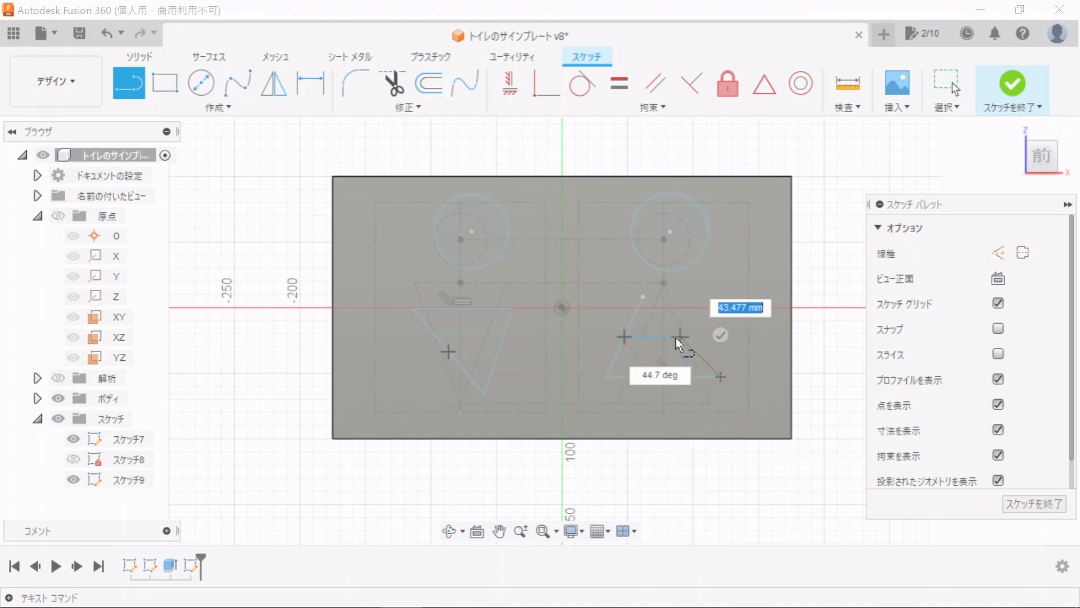
left_click(643, 298)
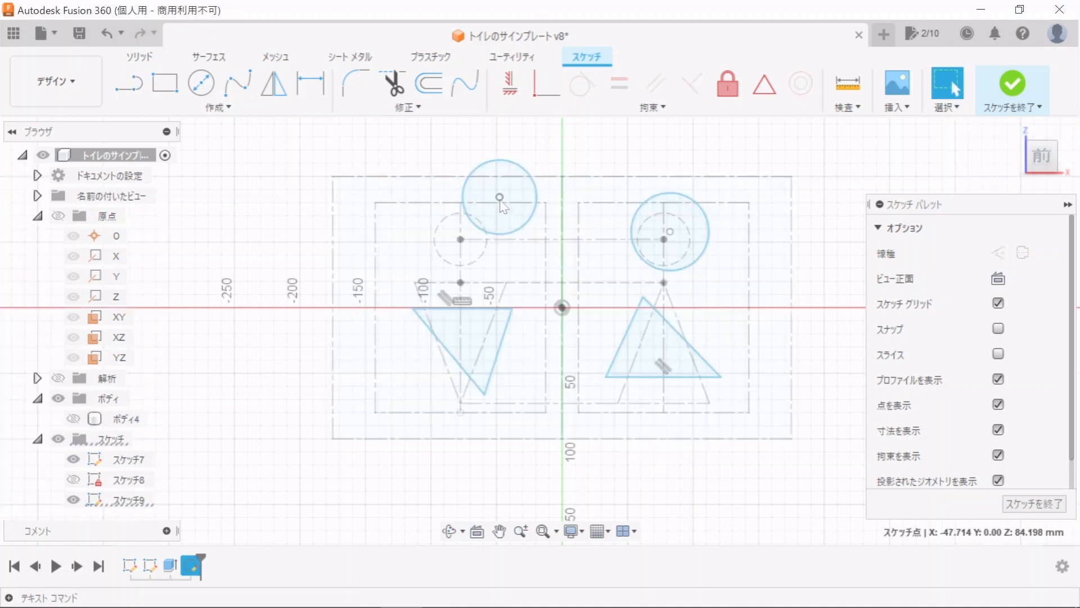
- Make the left and right circles' centres coincident with the centre points of their head guides
left_click(461, 249, "ctrl")
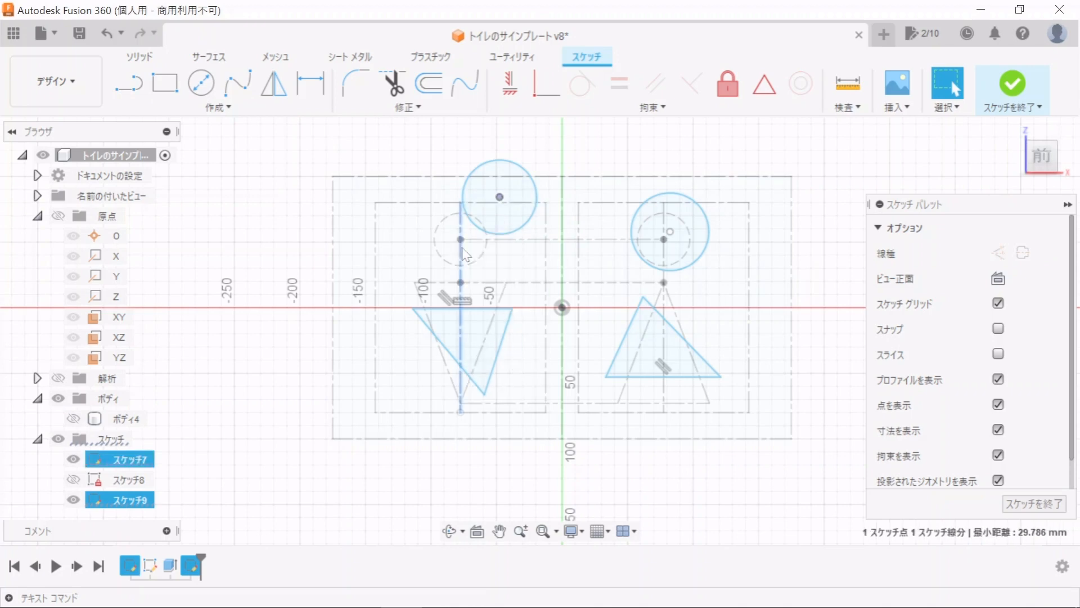
left_click(461, 240)
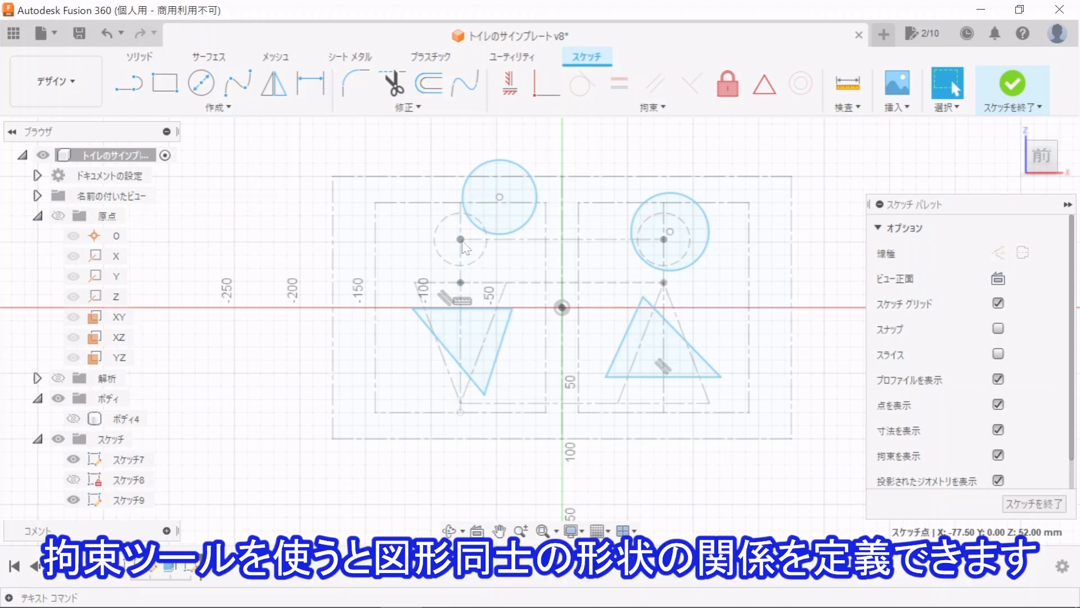
left_click(501, 198, "ctrl")
left_click(546, 83)
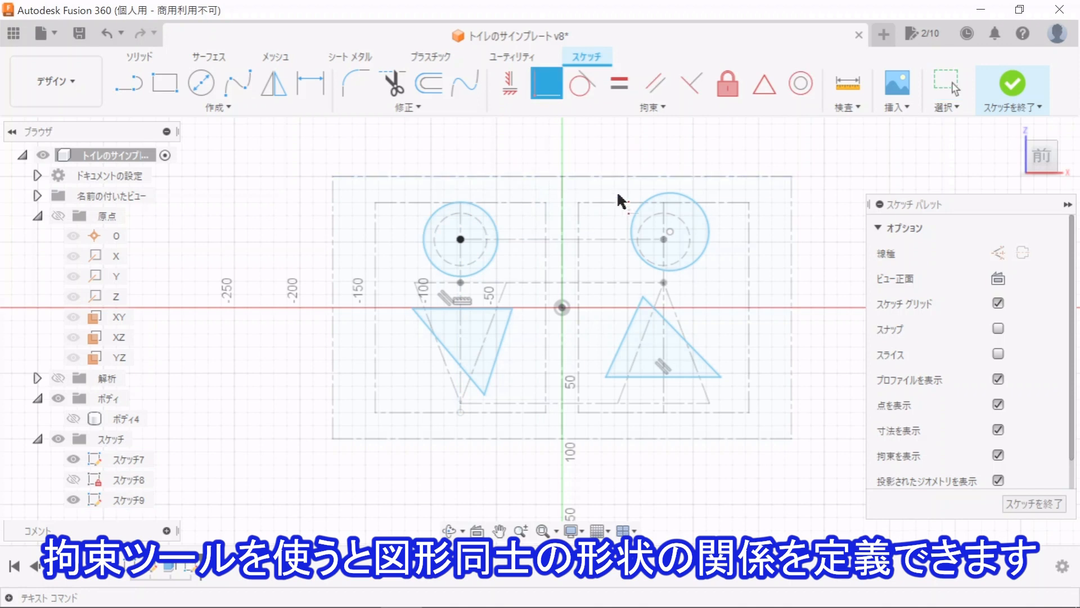
left_click(669, 236)
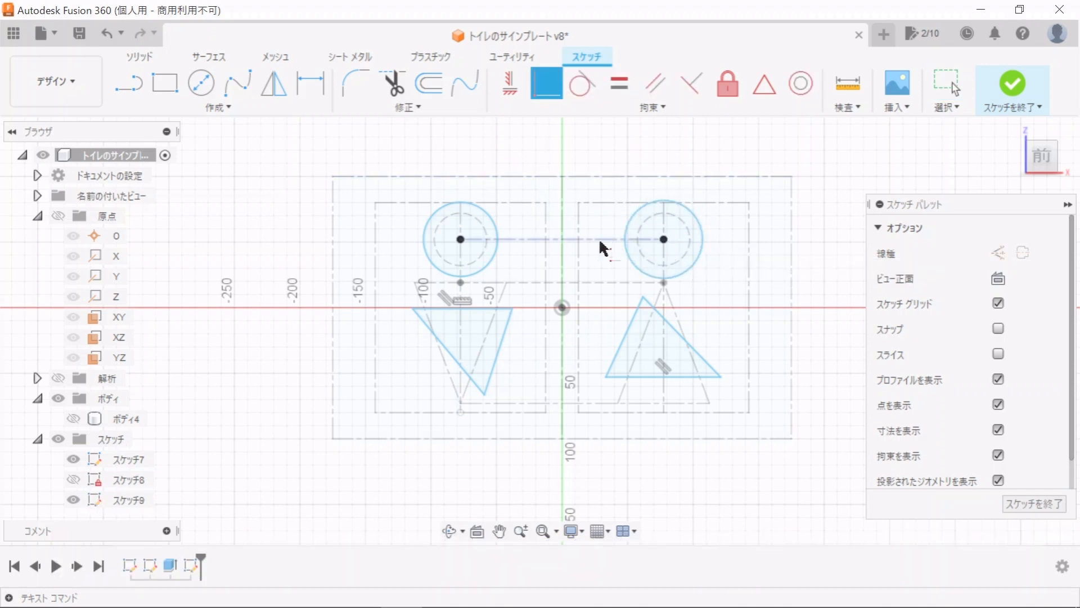
key("Escape")
- Apply Equal constraints so both head circles match the size of their guide circles
left_click(495, 228)
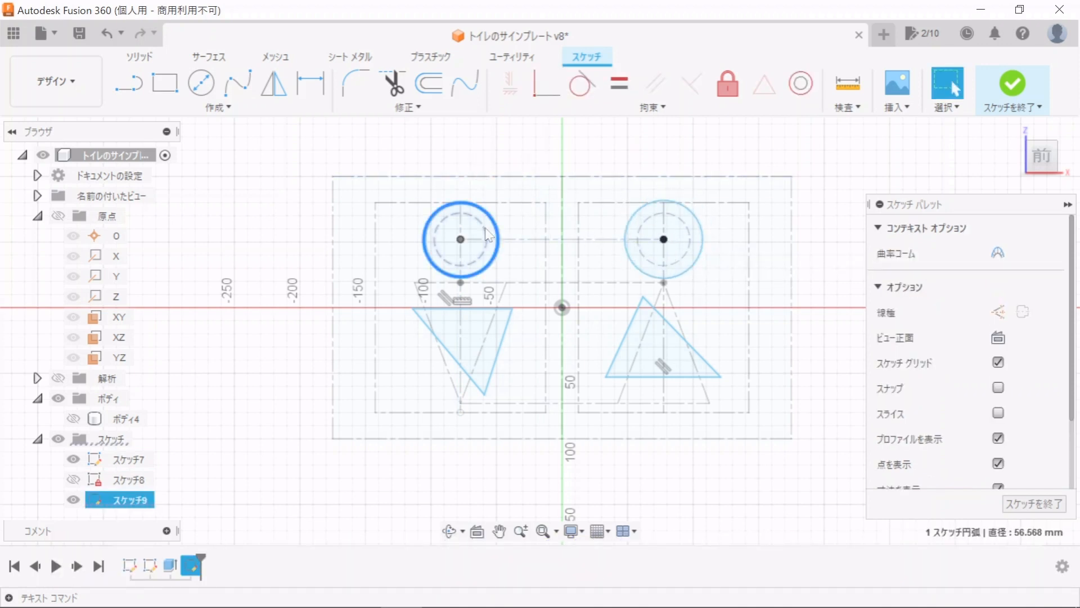
left_click(616, 85)
left_click(685, 225)
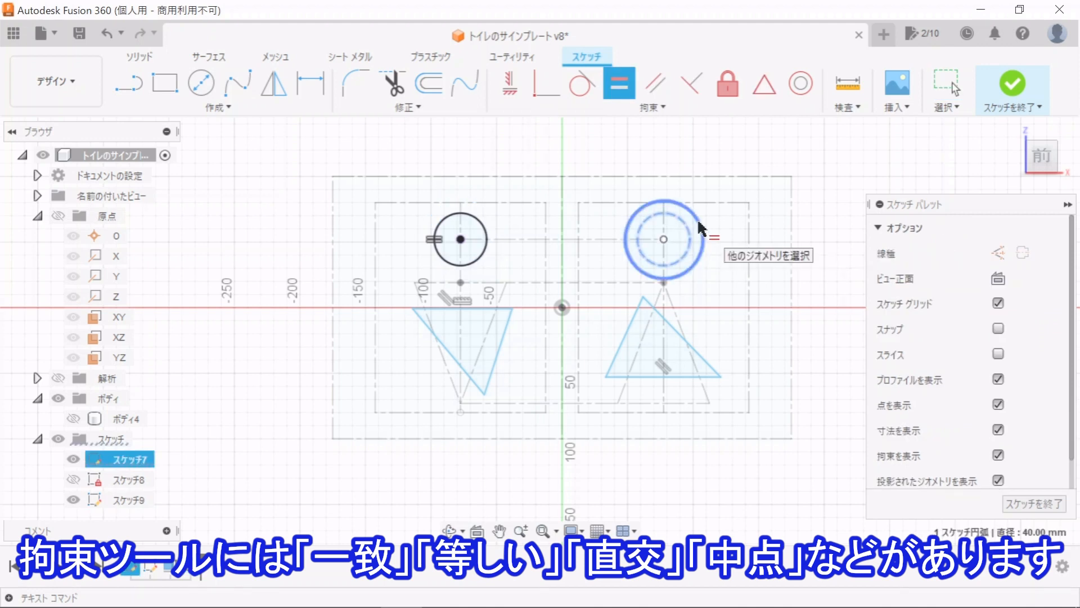
left_click(700, 225)
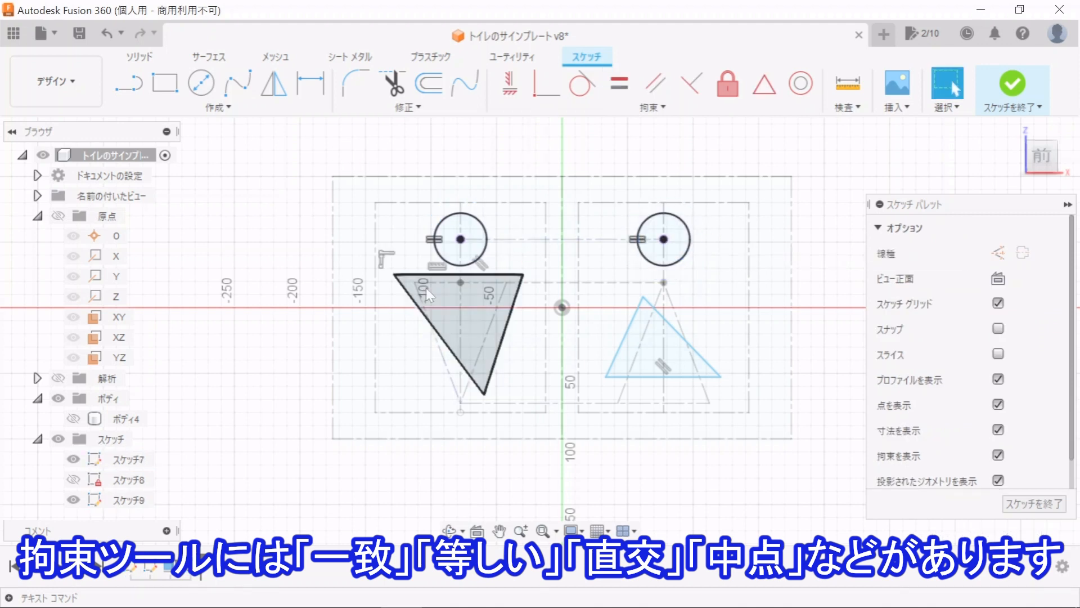
- Make the inverted triangle's three corners coincident with the corresponding corners of the left body guide
left_click(393, 274)
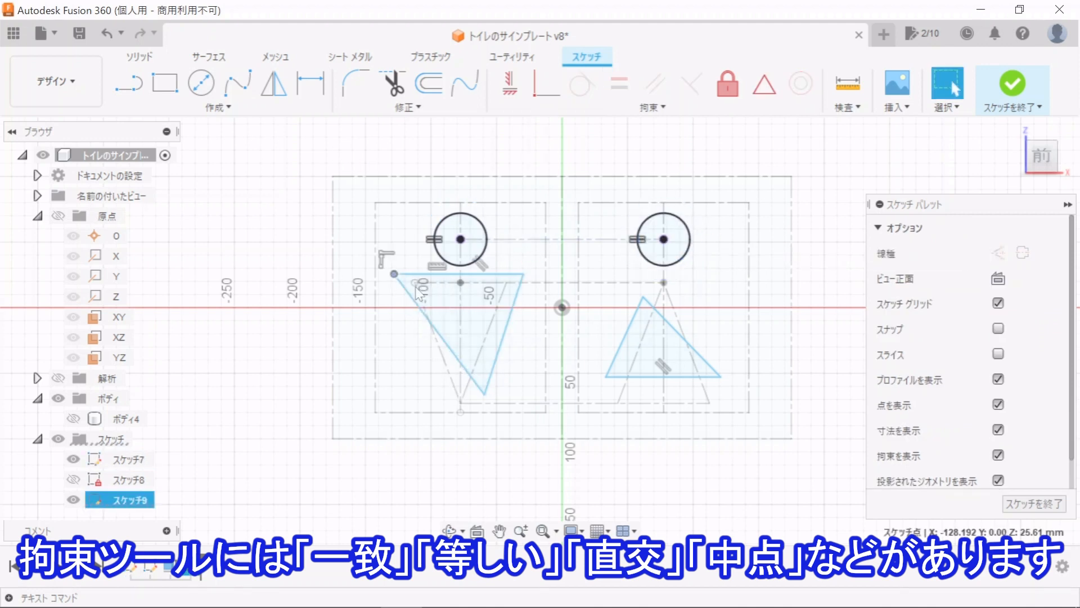
left_click(414, 282, "ctrl")
left_click(546, 92)
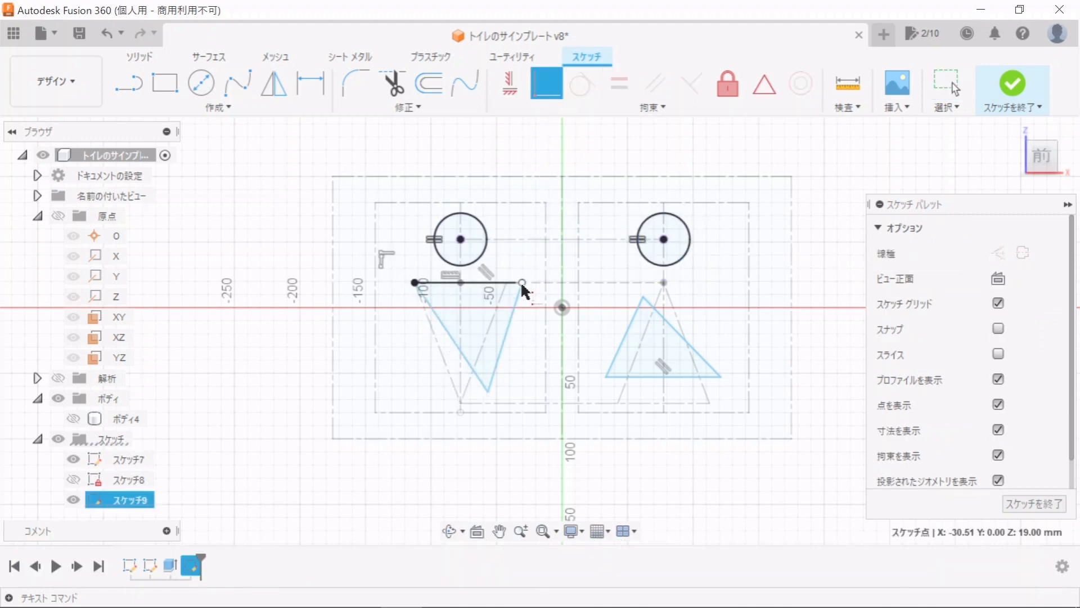
left_click(506, 282)
left_click(488, 392)
left_click(461, 403)
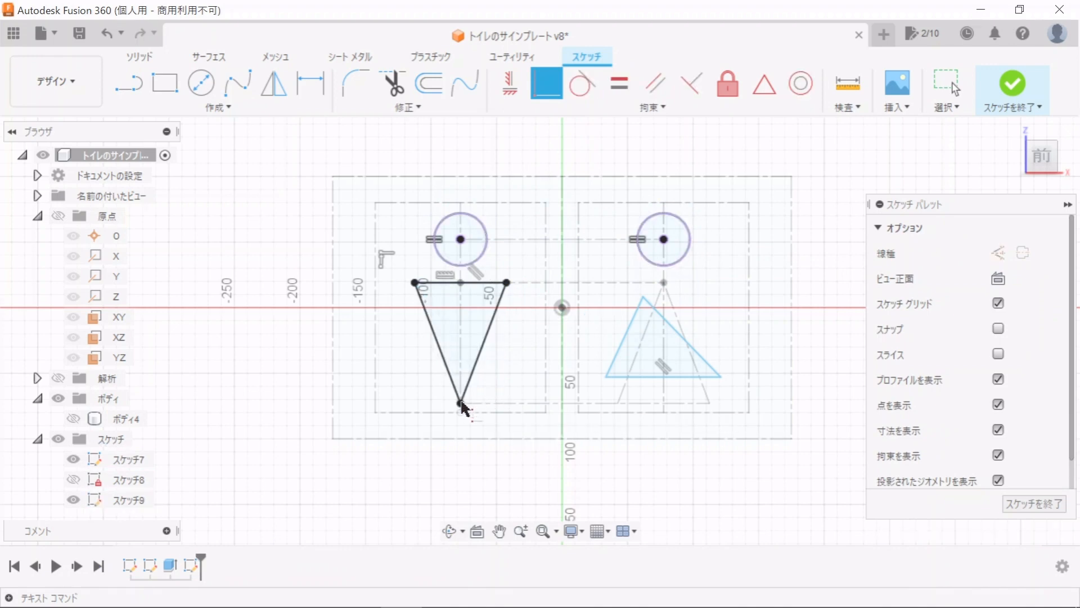
- Make the upright triangle's three corners coincident with the right body guide's corners and finish the sketch
left_click(643, 309)
left_click(664, 282)
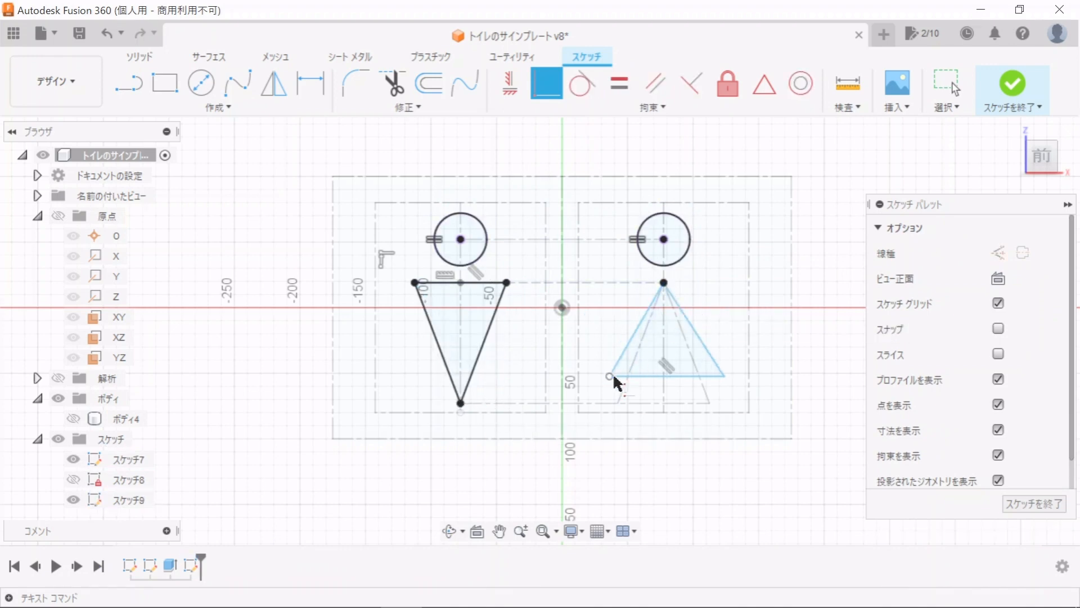
left_click(609, 376)
left_click(617, 402)
left_click(726, 403)
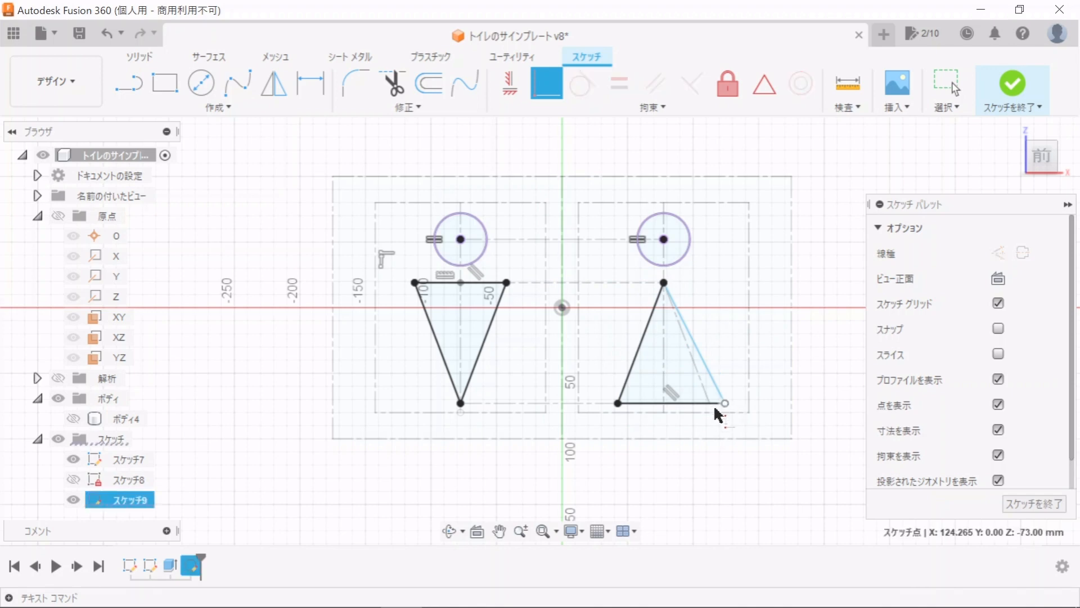
left_click(710, 403)
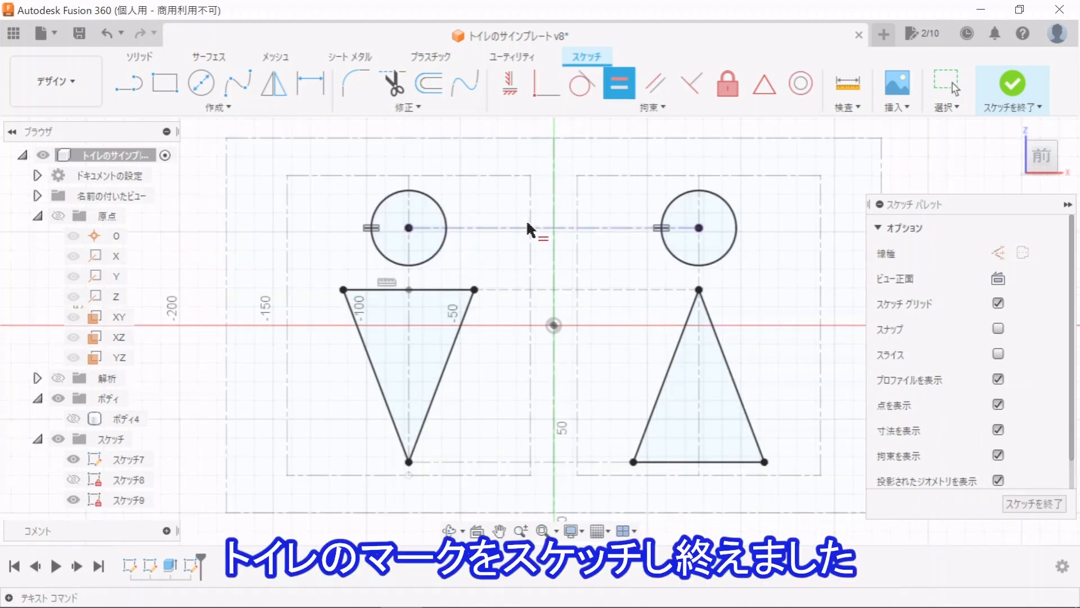
key("Escape")
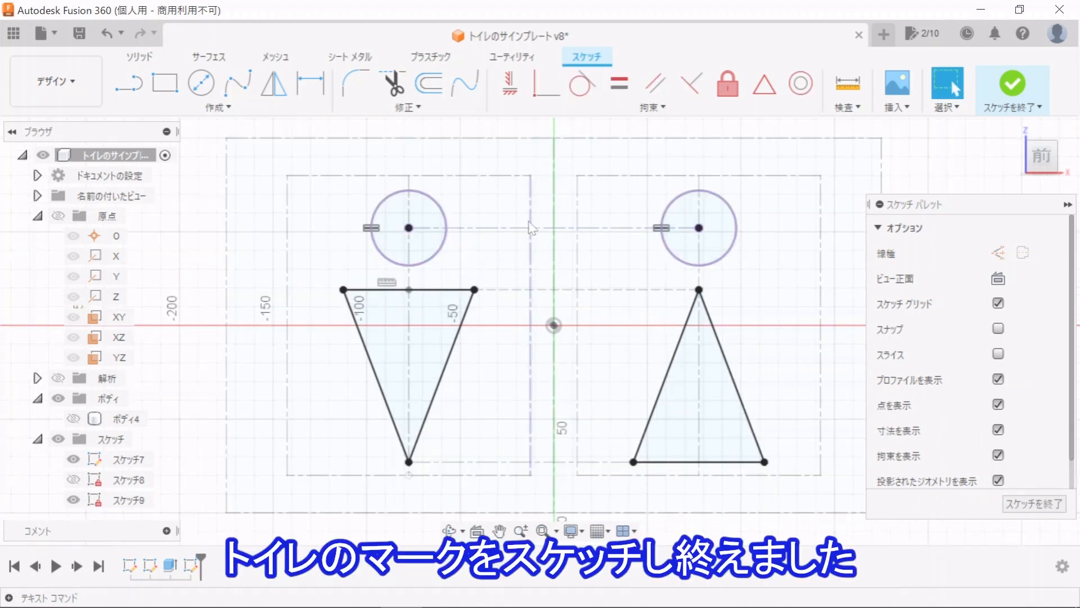
left_click(1026, 502)
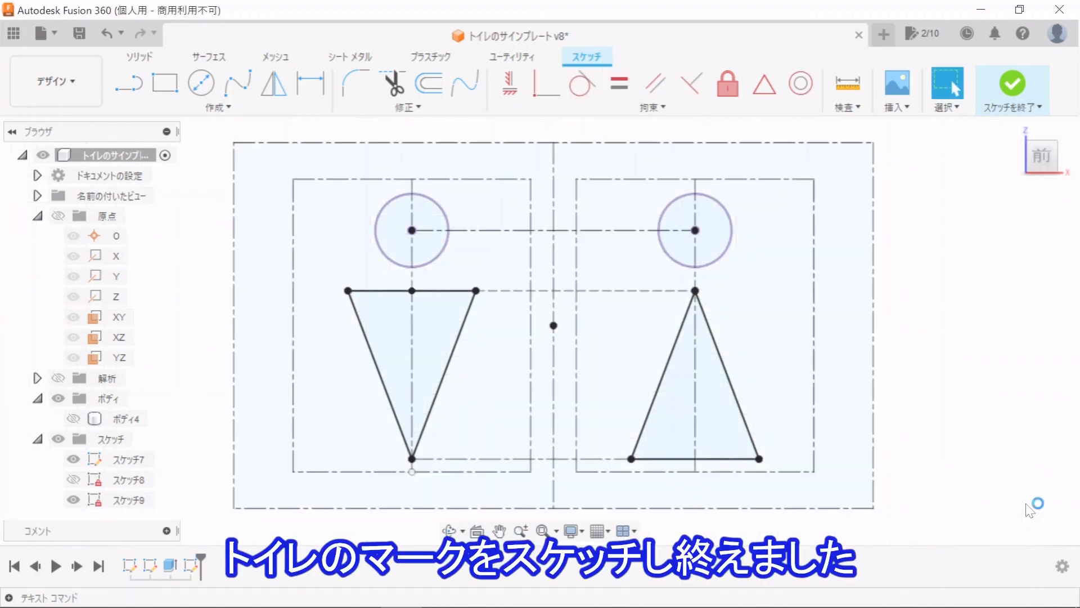
- Hide スケッチ7 and extrude both circle and triangle profiles as a two-sided cut through the plate, with each side's extent set to All
left_click(73, 418)
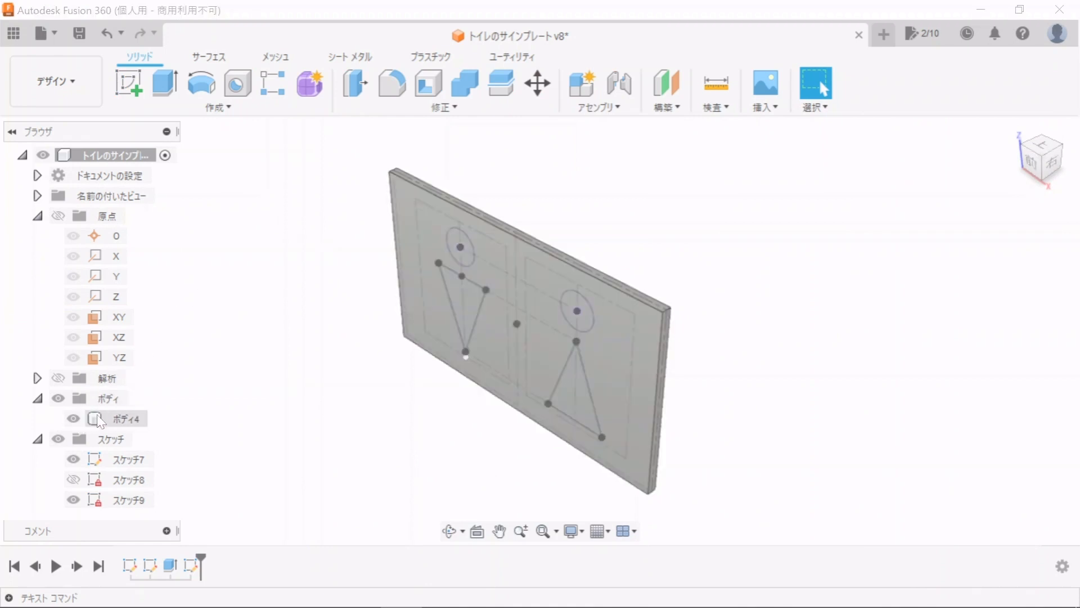
left_click(166, 87)
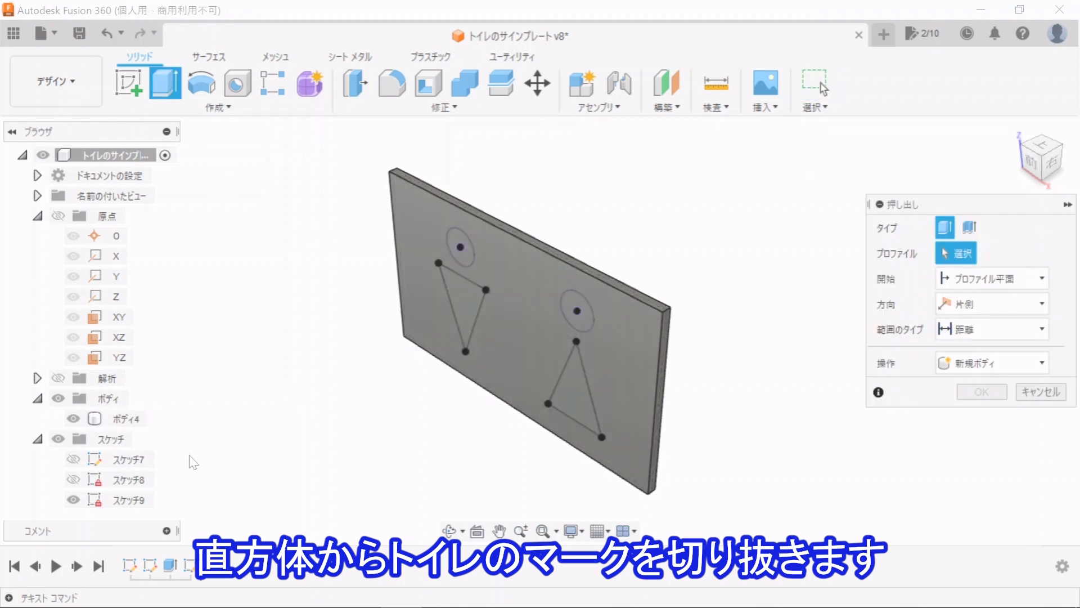
left_click(73, 459)
left_click(58, 398)
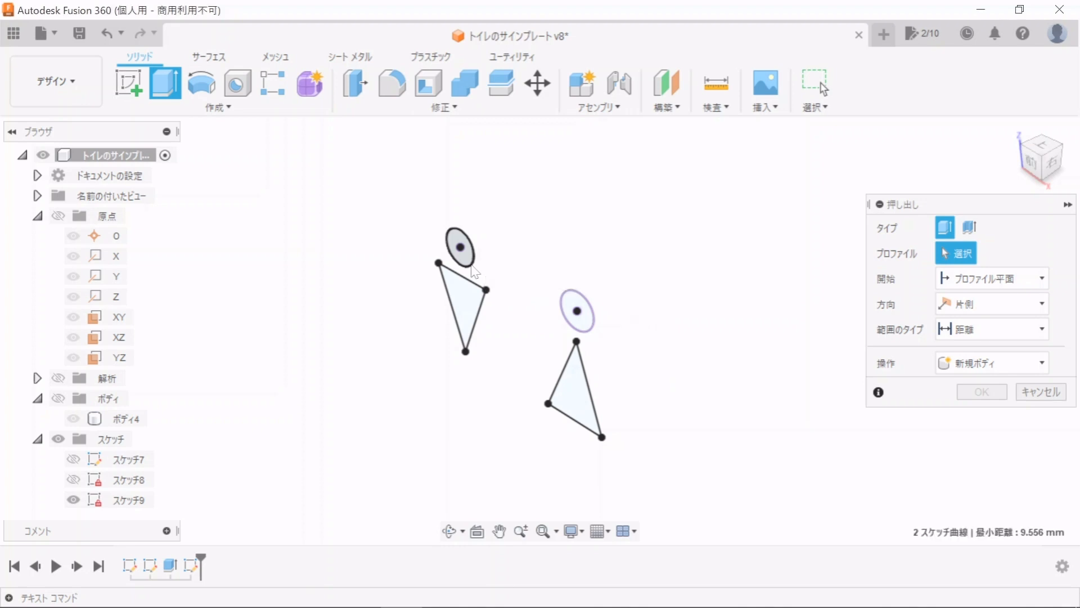
left_click(471, 266)
left_click(460, 303)
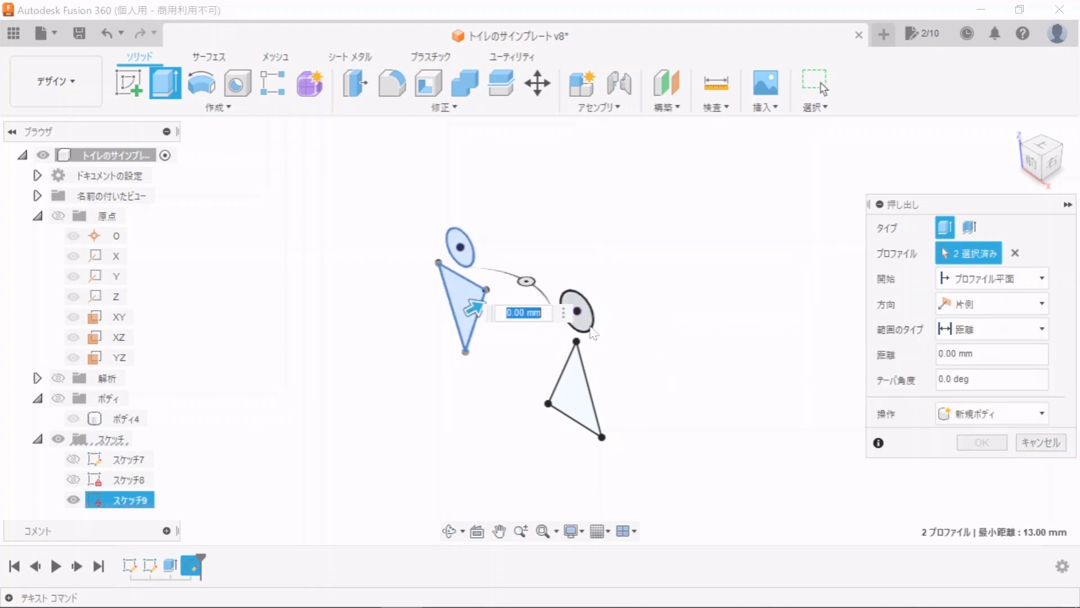
left_click(589, 330)
left_click(585, 394)
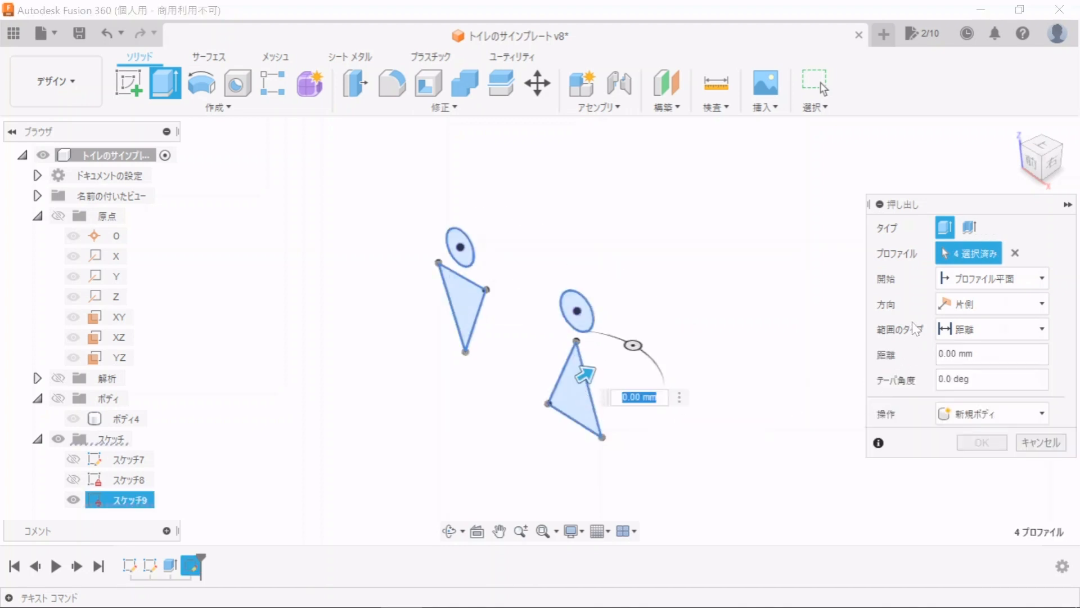
left_click(971, 412)
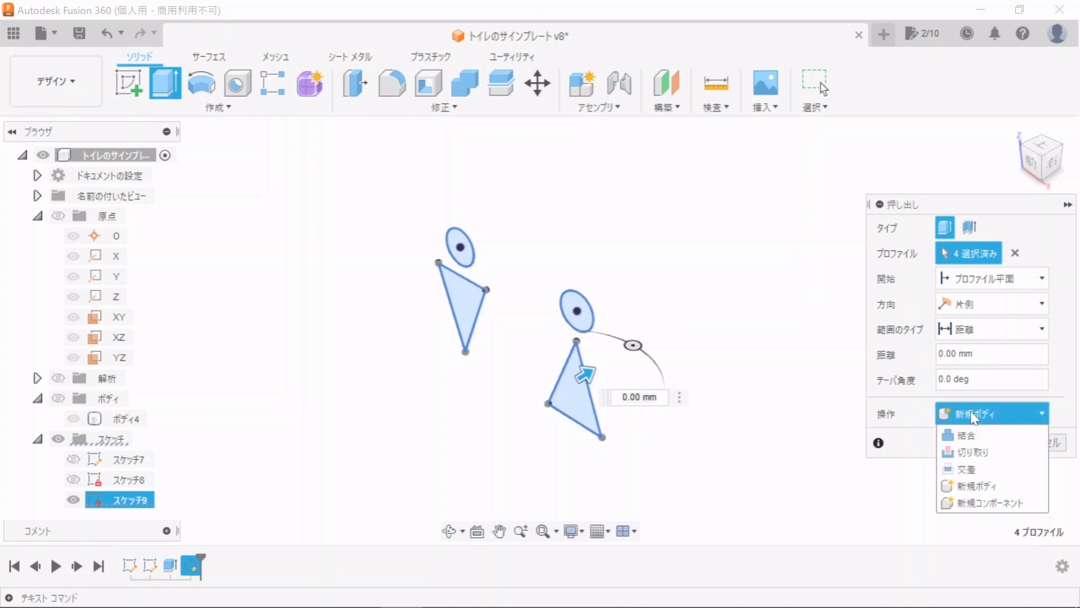
left_click(972, 450)
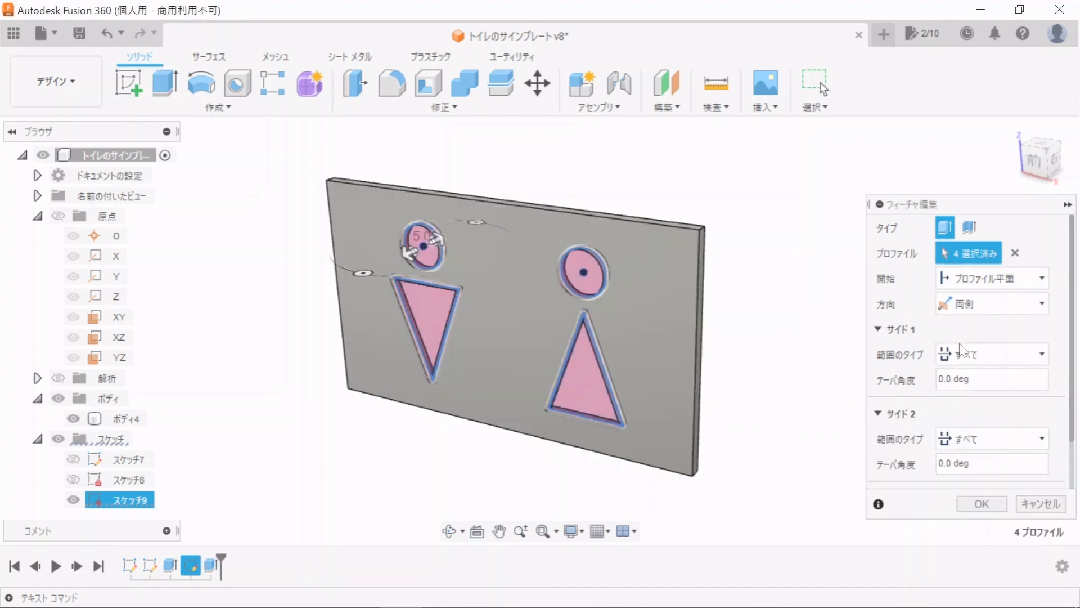
scroll(961, 348, "down", 2)
left_click(976, 501)
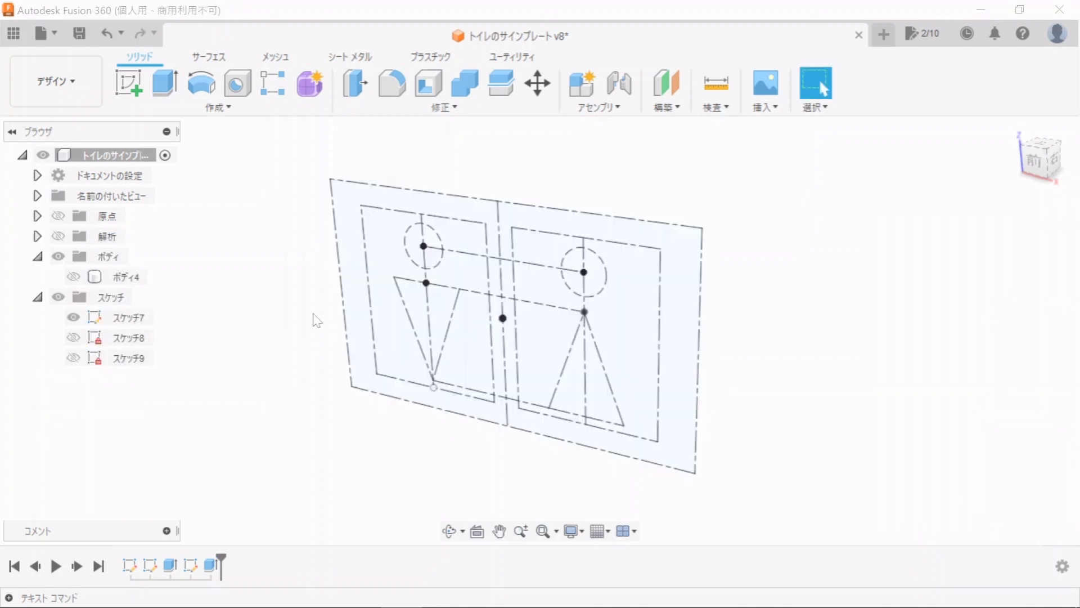
- In a new sketch on the XZ plane, draw two rectangles coincident with the left and right inner panel guides, and finish the sketch
left_click(38, 218)
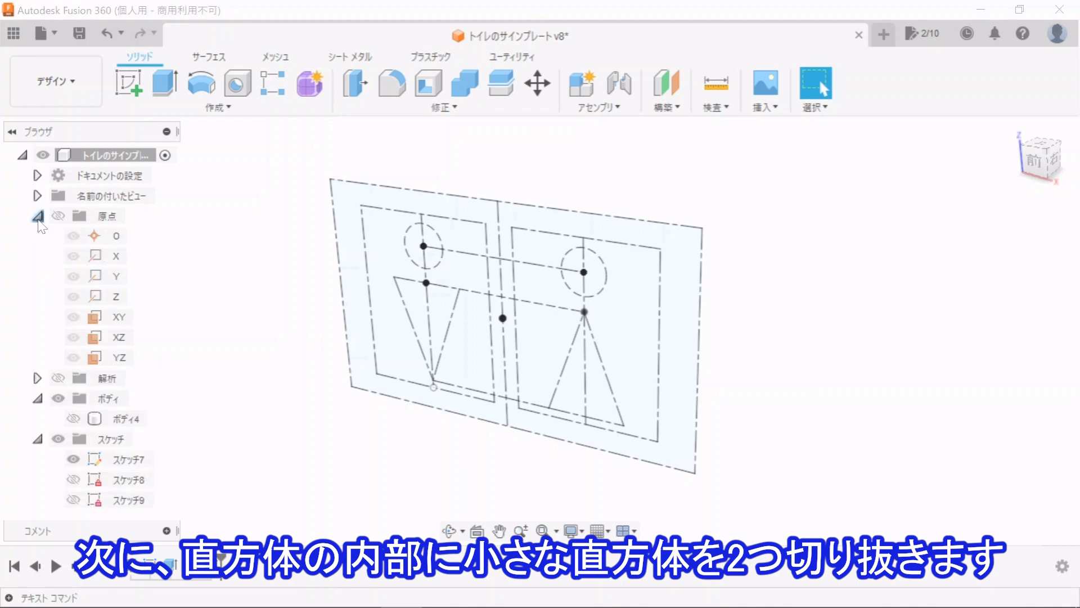
left_click(106, 331)
left_click(138, 92)
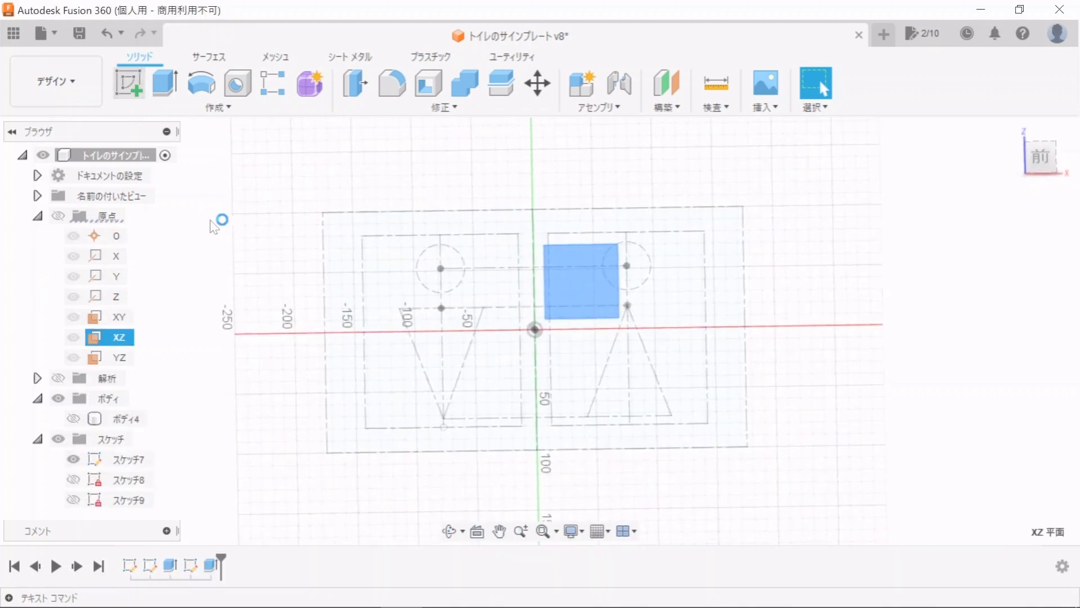
left_click(165, 83)
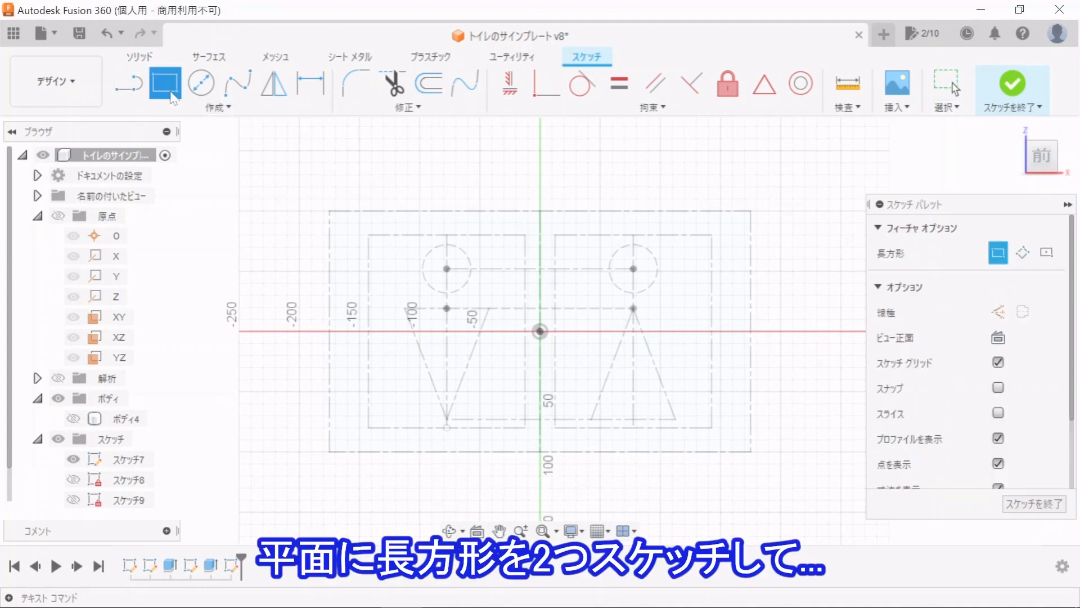
left_click(363, 229)
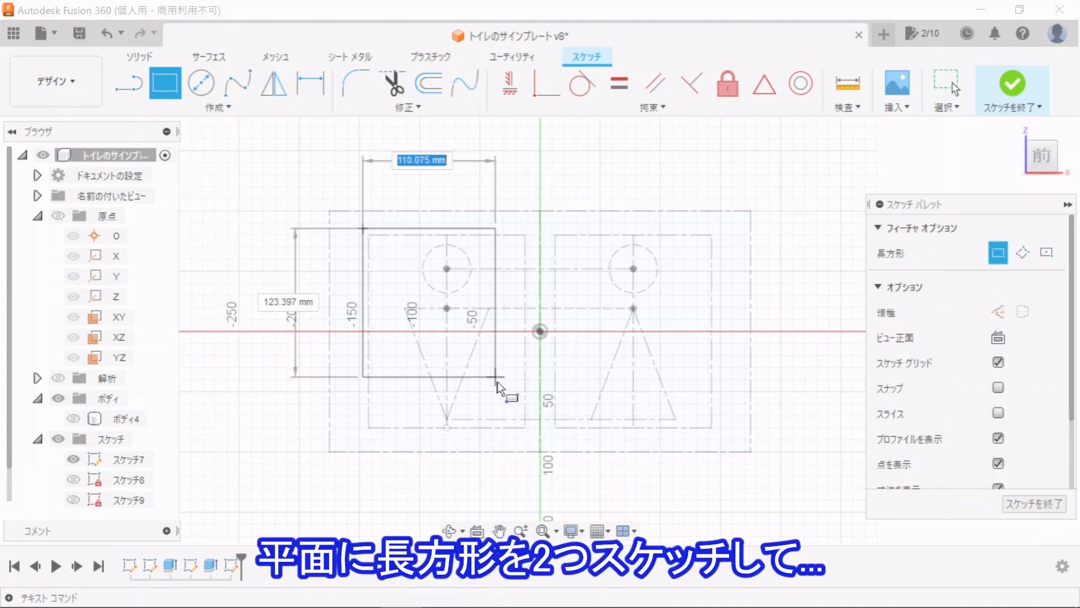
left_click(499, 386)
left_click(576, 217)
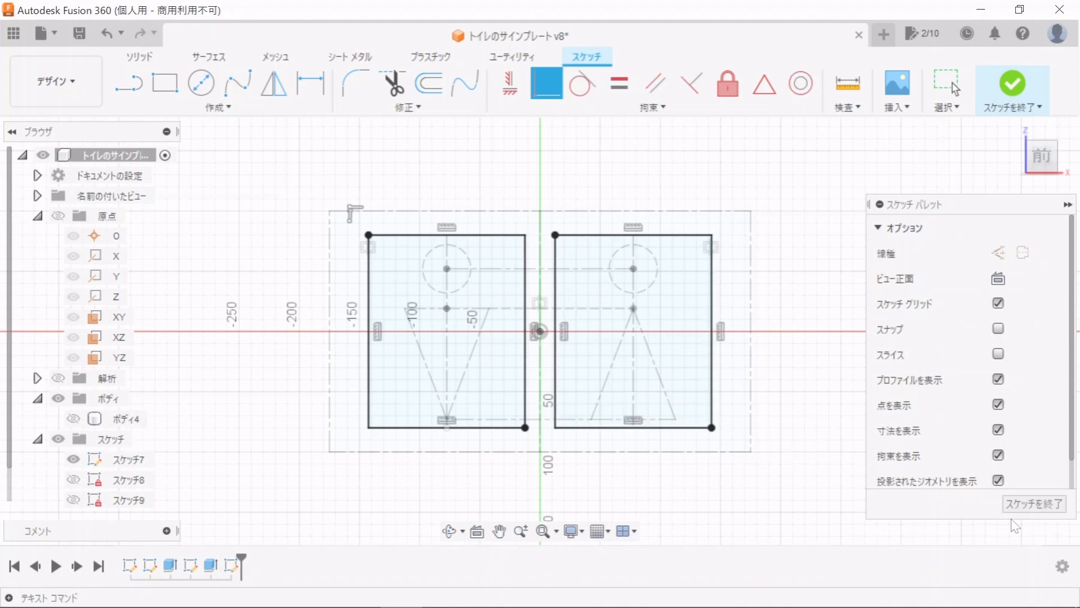
left_click(1007, 499)
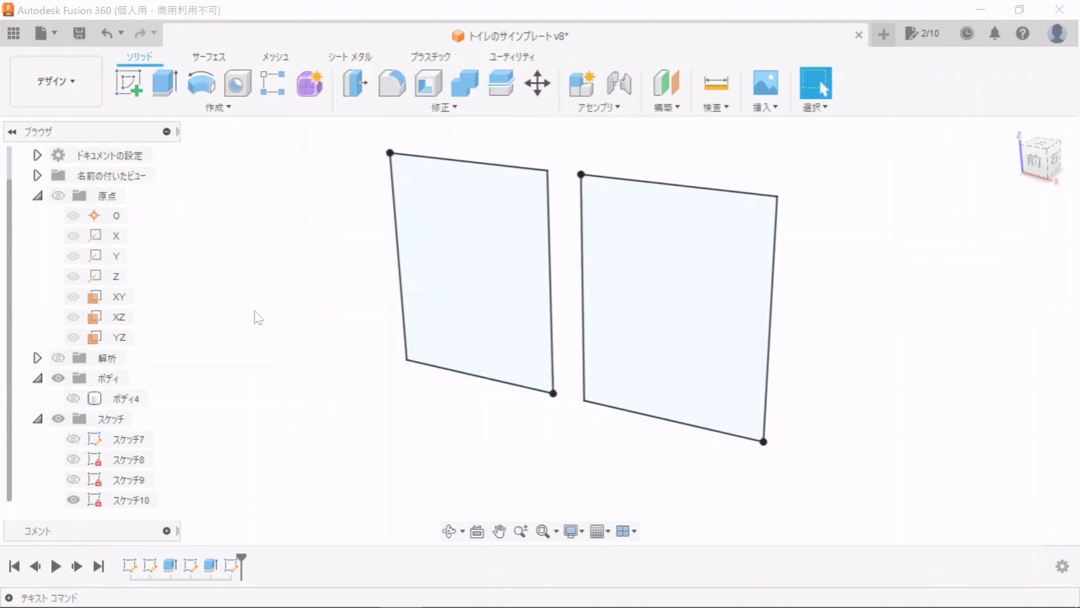
- Extrude both rectangles as a symmetric cut with a whole length of 7 mm inside the plate
left_click(165, 82)
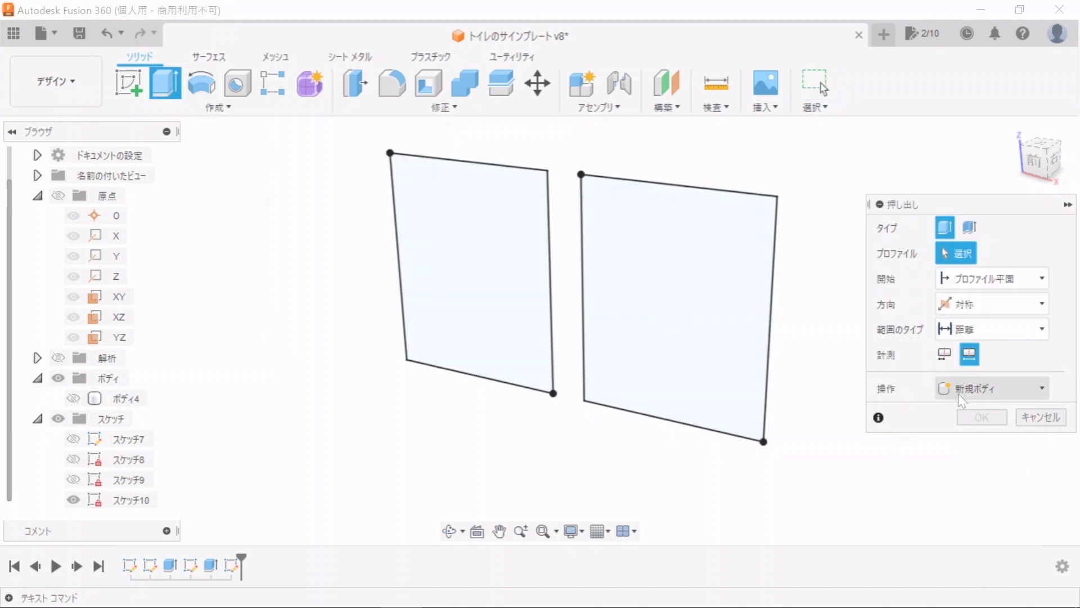
left_click(958, 394)
left_click(967, 425)
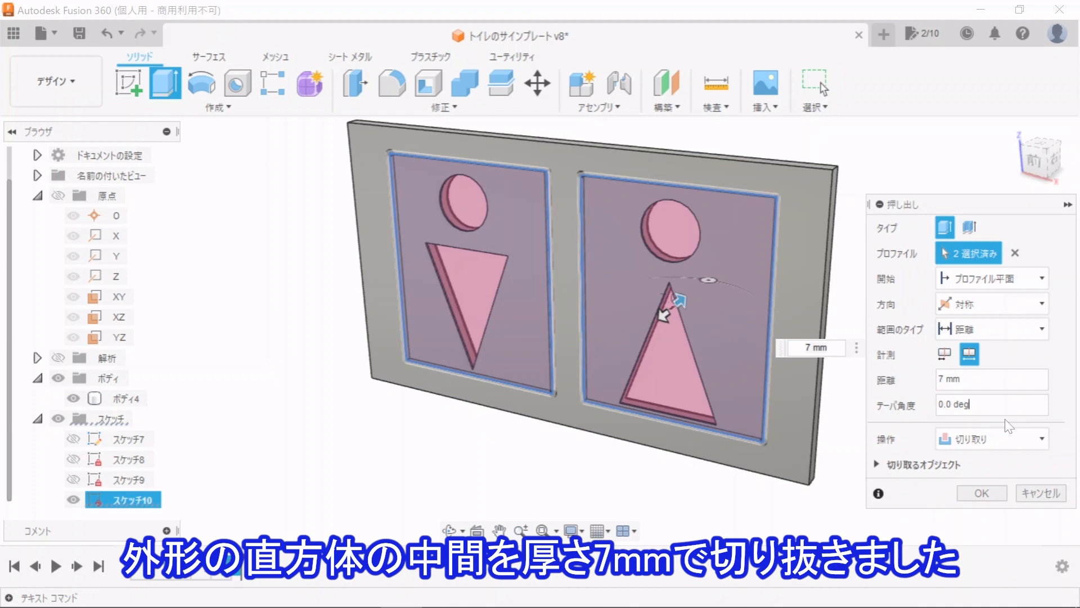
left_click(978, 493)
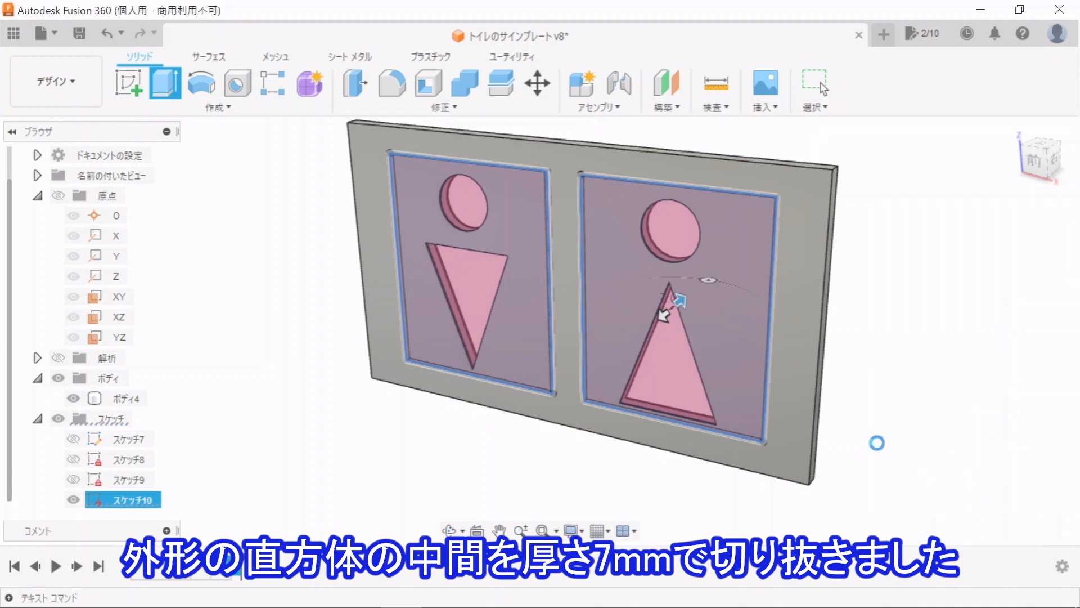
- Show the two-rectangle sketch スケッチ10 again on the cut plate
scroll(508, 328, "up", 4)
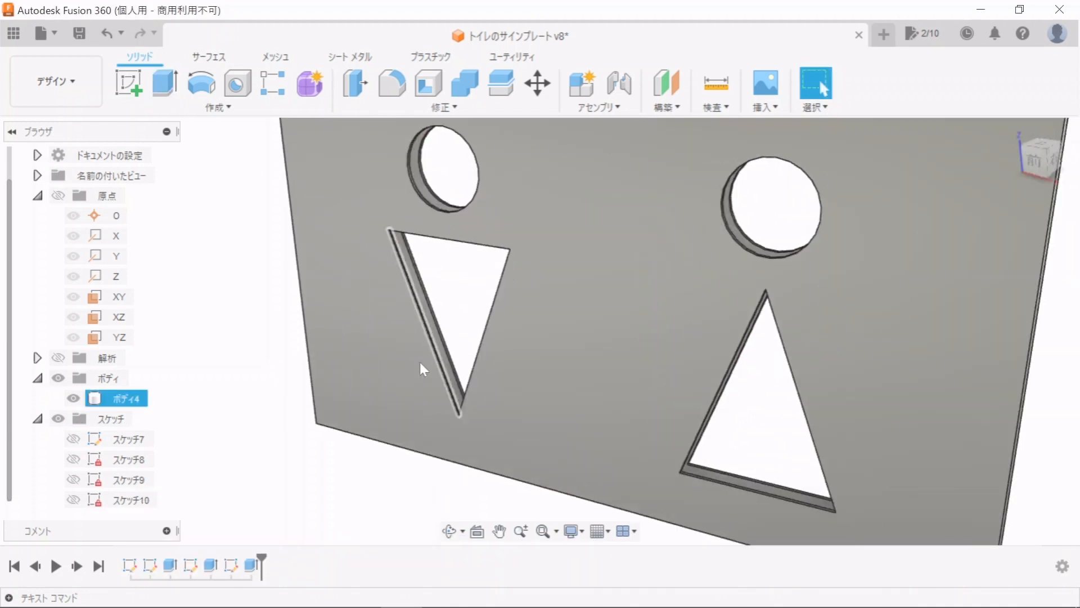
scroll(419, 363, "up", 2)
scroll(517, 369, "up", 5)
scroll(520, 371, "down", 8)
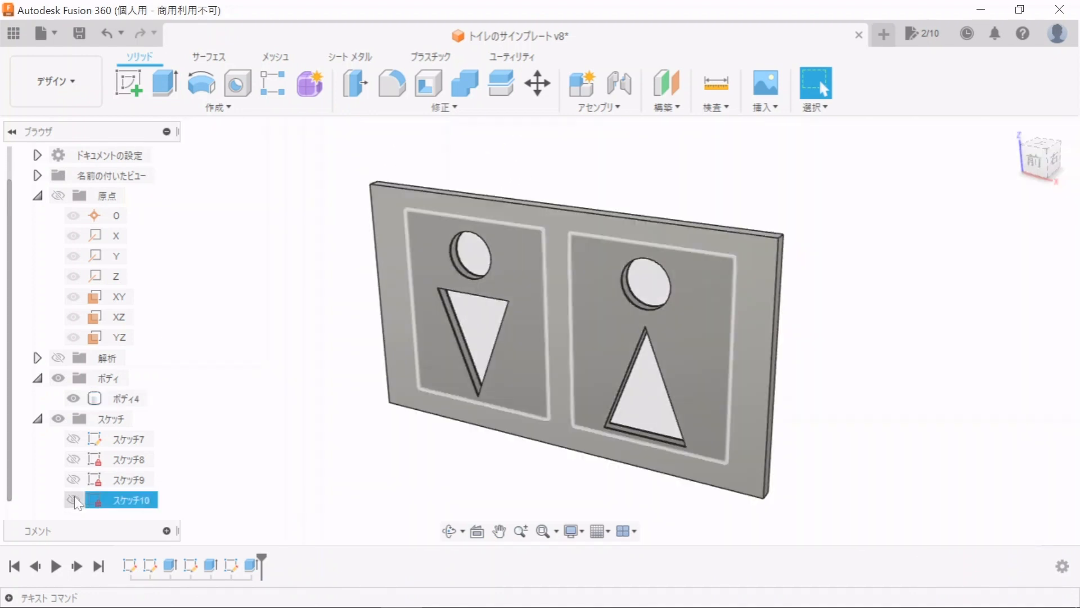
left_click(73, 498)
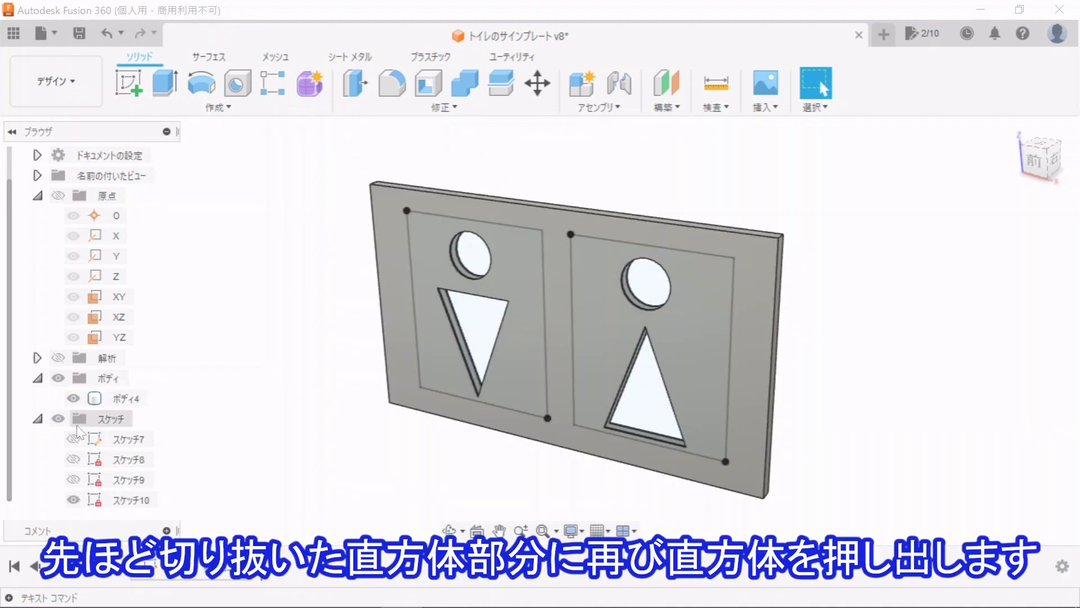
- Hide the plate body and extrude both pocket rectangles symmetrically as new bodies with a whole length of 7 mm
left_click(71, 399)
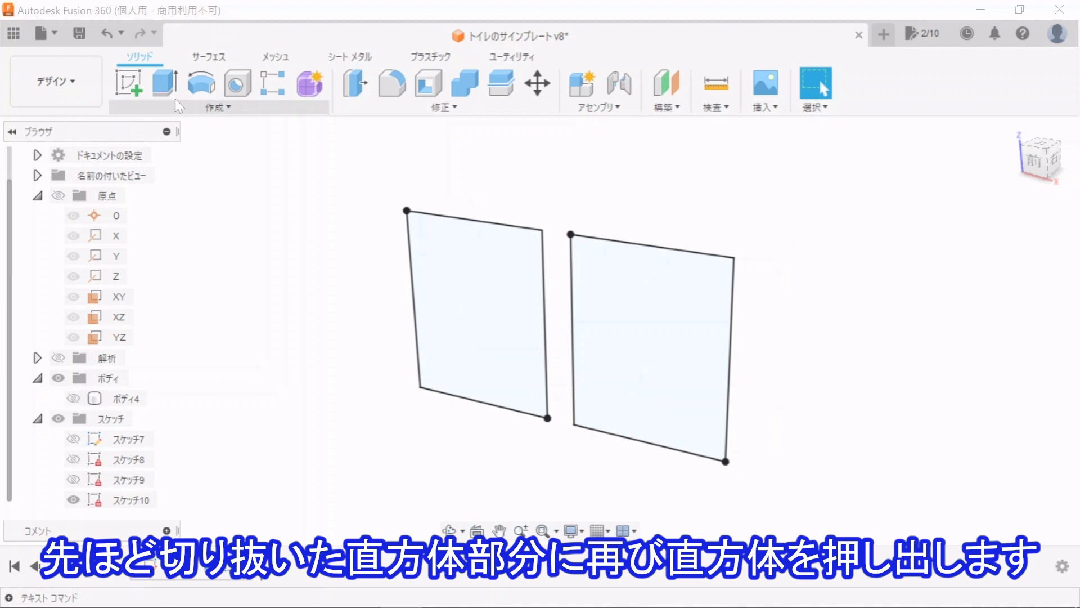
left_click(165, 84)
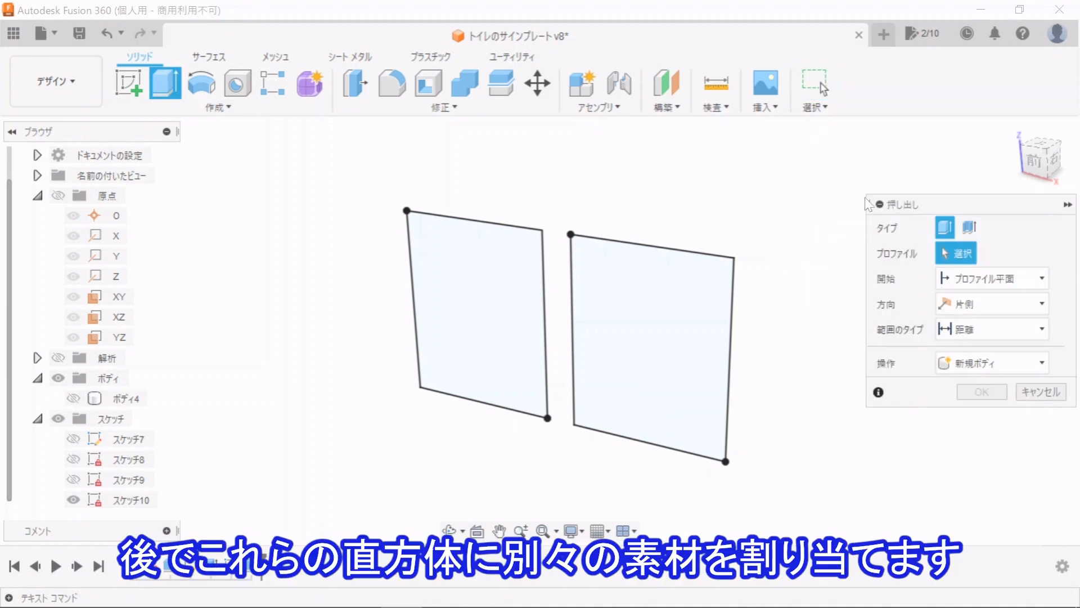
left_click(590, 308)
left_click(505, 314)
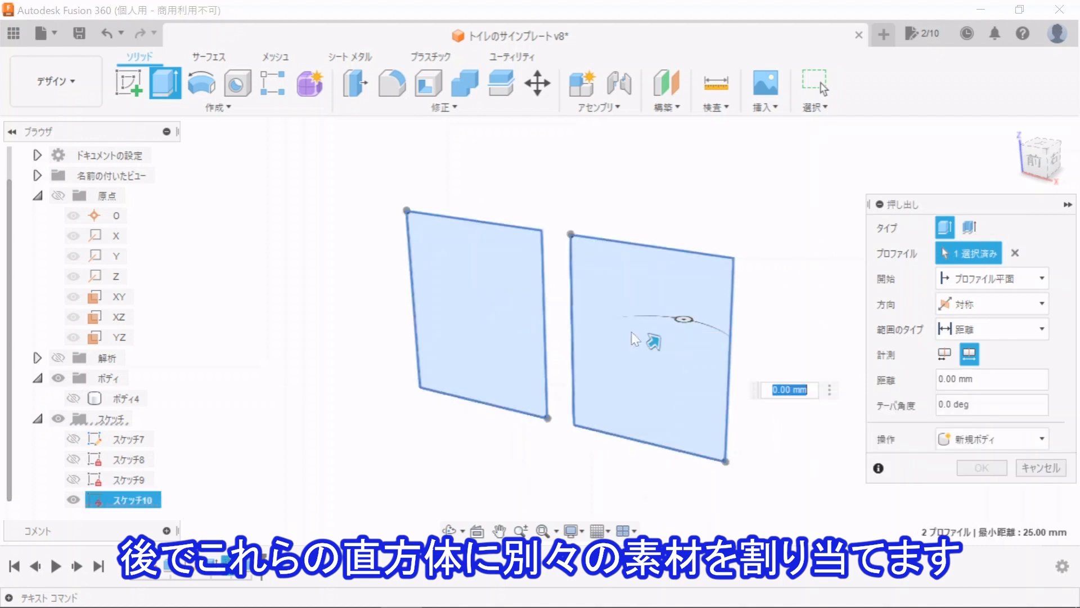
type("7")
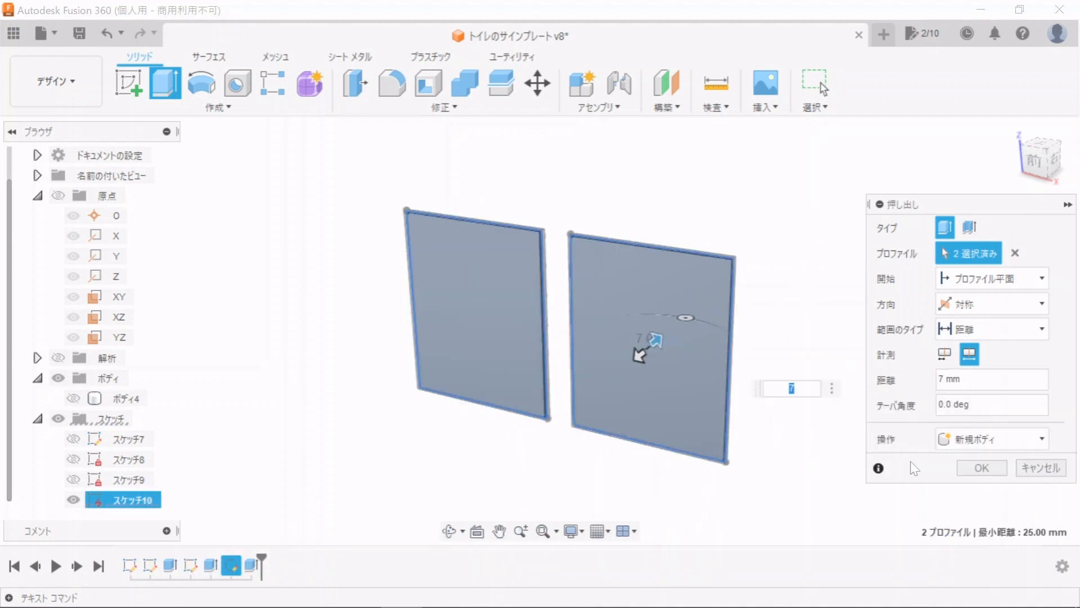
left_click(982, 467)
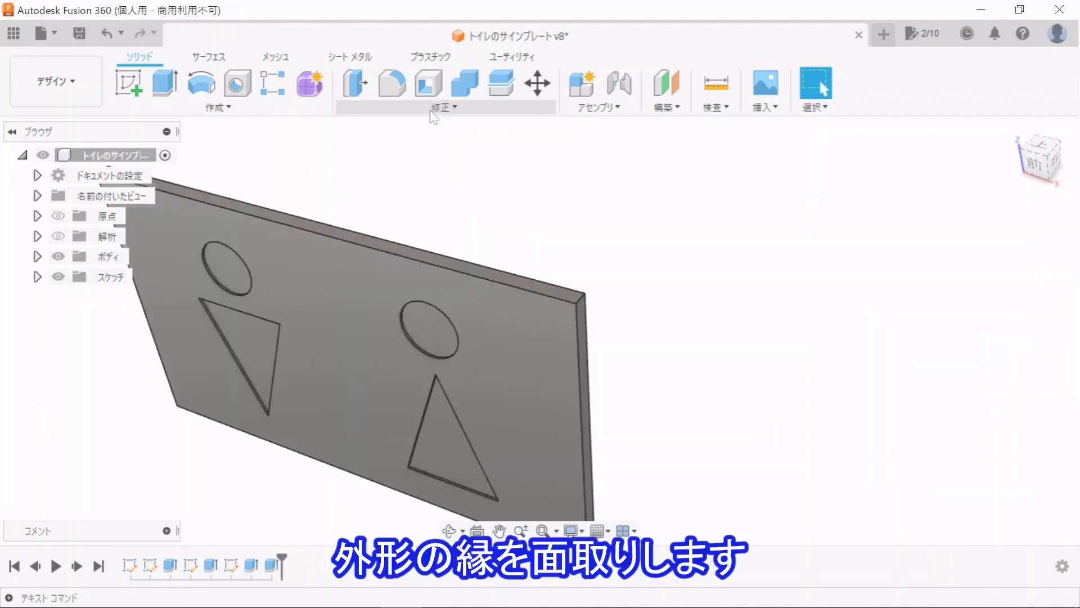
- Chamfer the plate's outer edges by selecting its four side faces with an equal distance of 2 mm
left_click(433, 112)
left_click(388, 142)
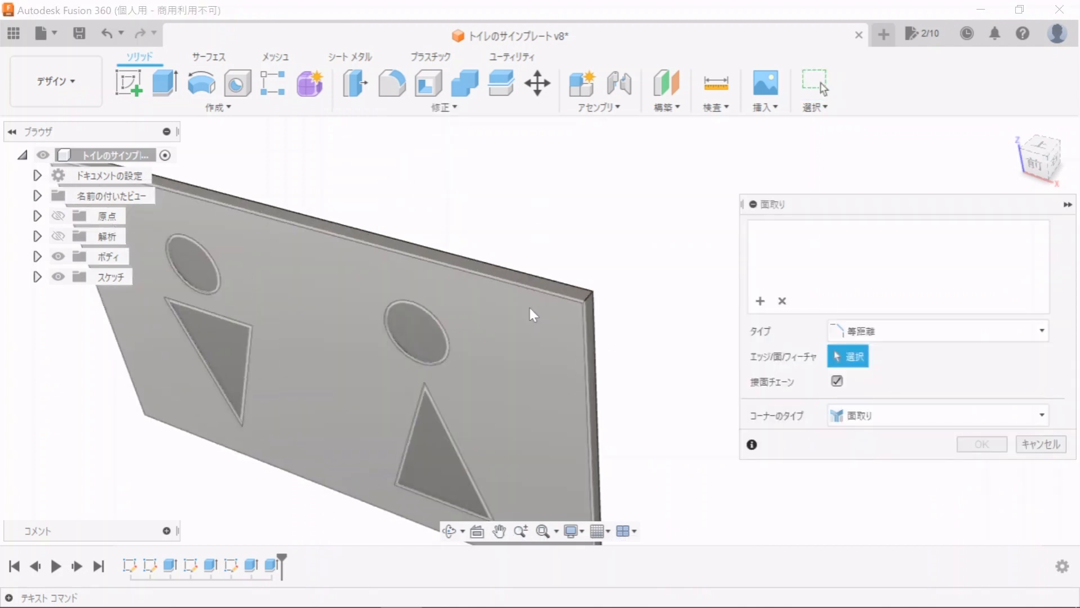
scroll(529, 308, "up", 4)
left_click(547, 267)
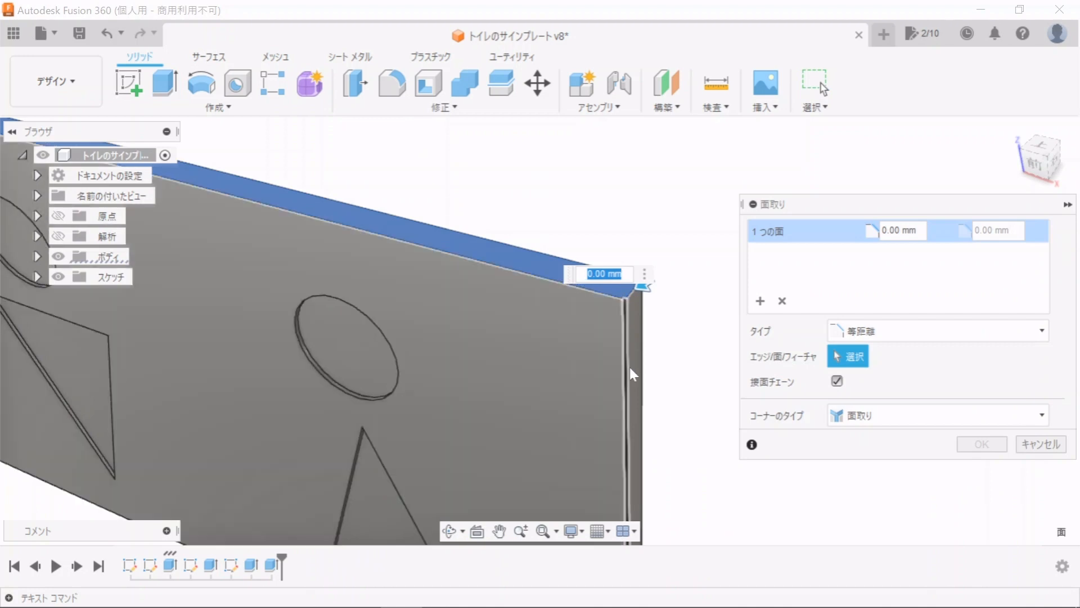
middle_click_drag(629, 376, 373, 441, "shift")
left_click(388, 434)
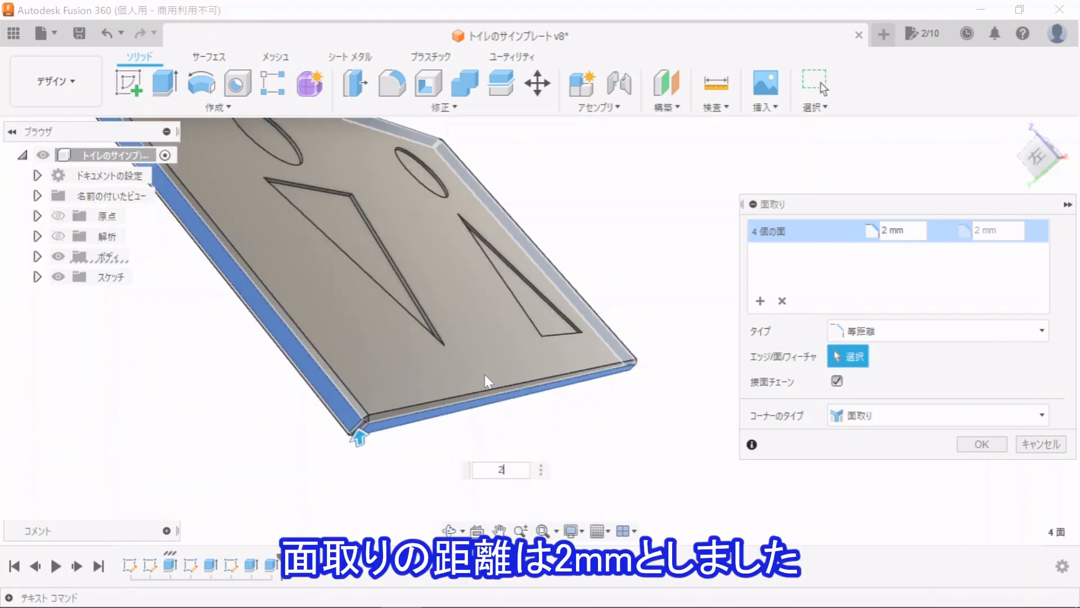
mouse_move(551, 278)
middle_mouse_down("shift")
mouse_move(484, 281)
mouse_move(531, 286)
middle_mouse_up("shift")
scroll(534, 248, "up", 7)
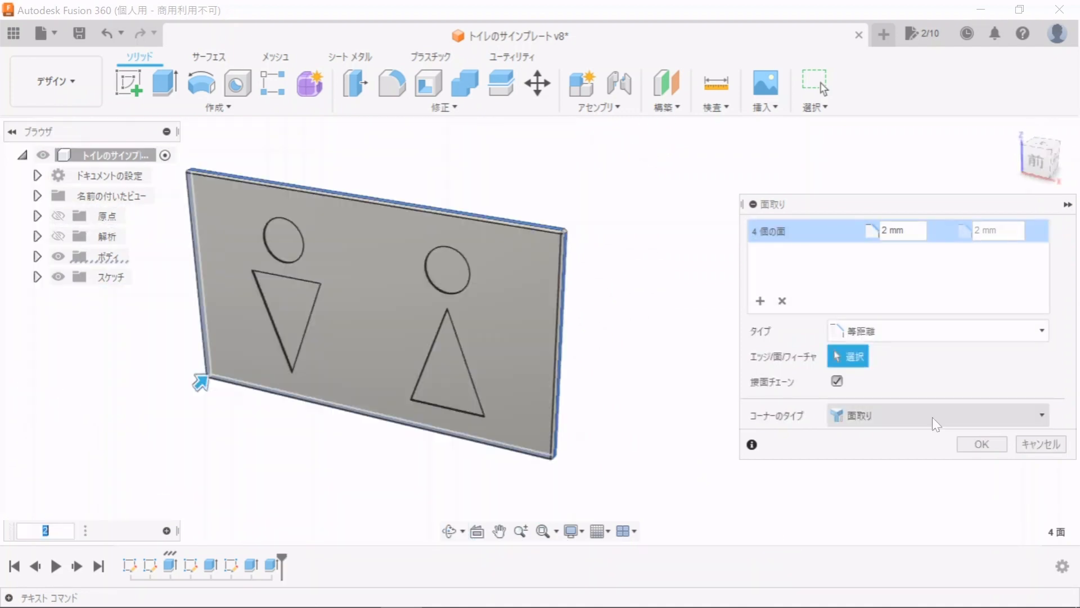
left_click(976, 444)
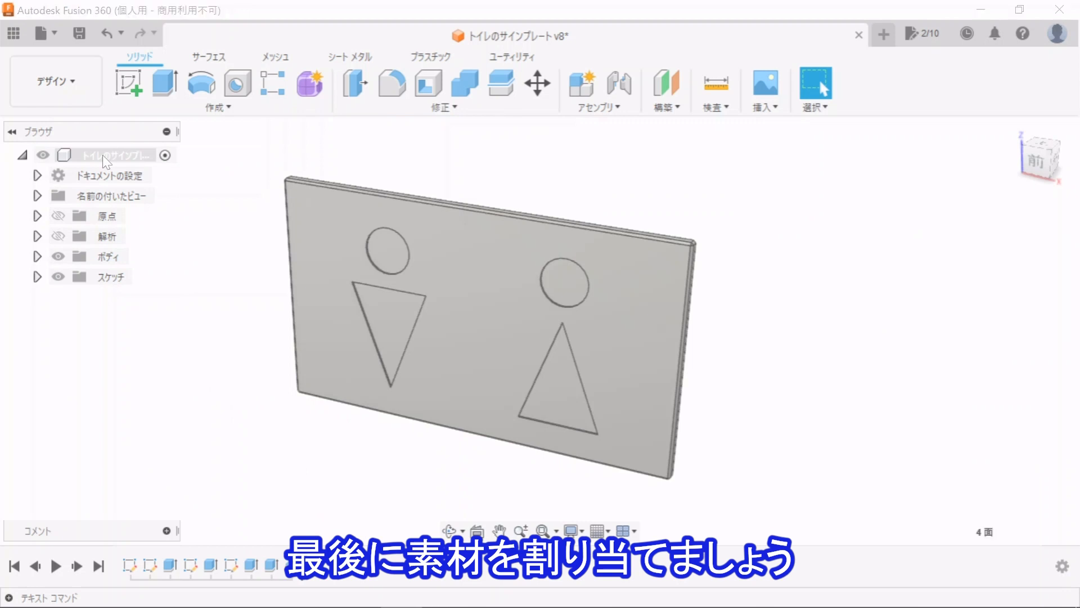
- Hide the two inner panel bodies and apply the ステンレス鋼 - サテン appearance to the plate body
right_click(102, 154)
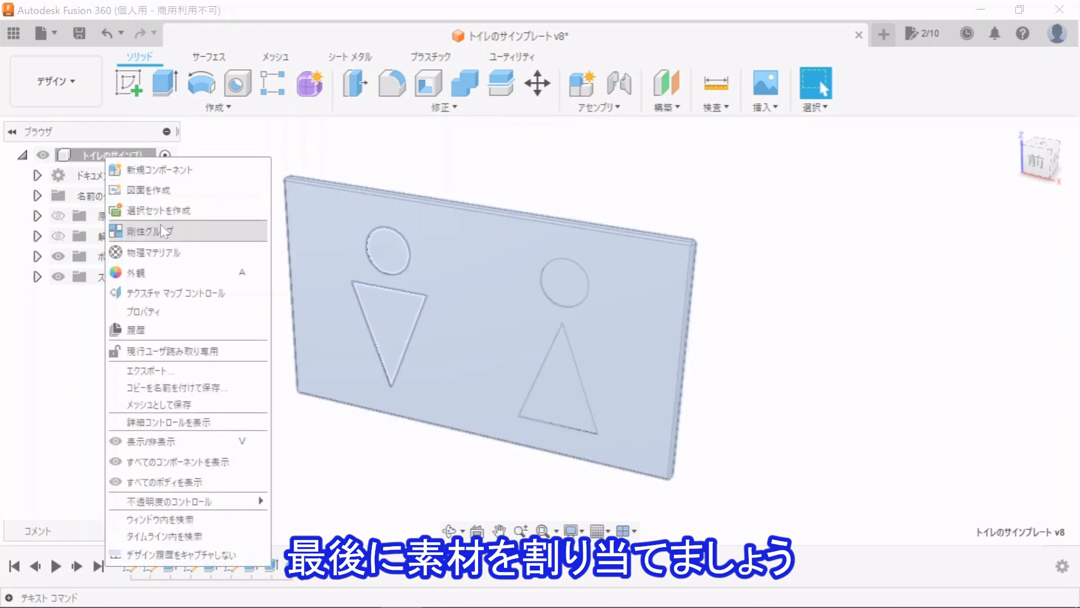
left_click(171, 275)
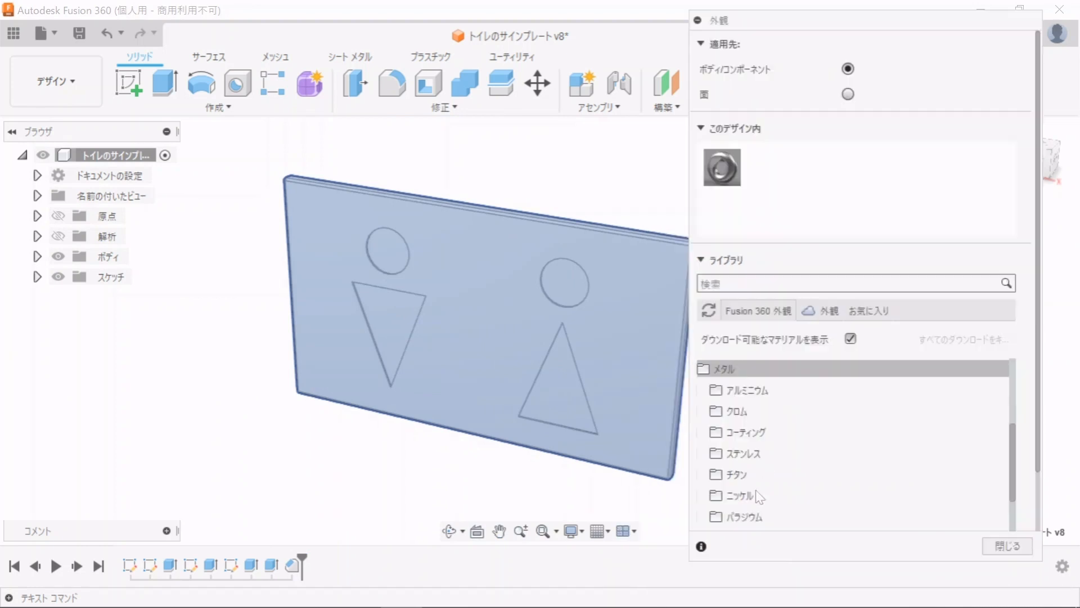
left_click(764, 459)
scroll(760, 453, "down", 3)
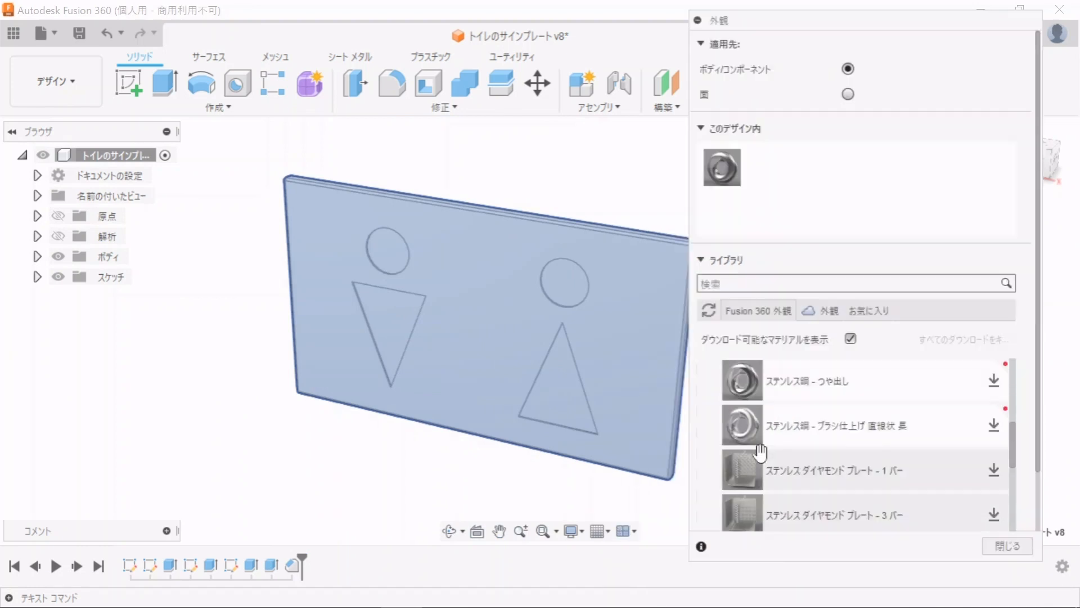
scroll(761, 451, "up", 2)
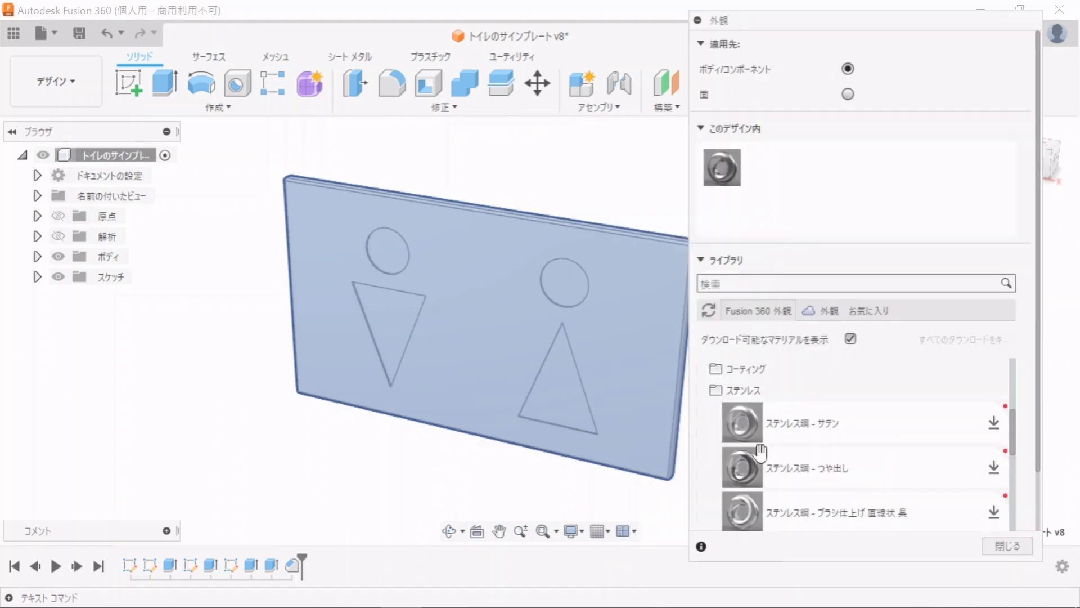
left_click(37, 257)
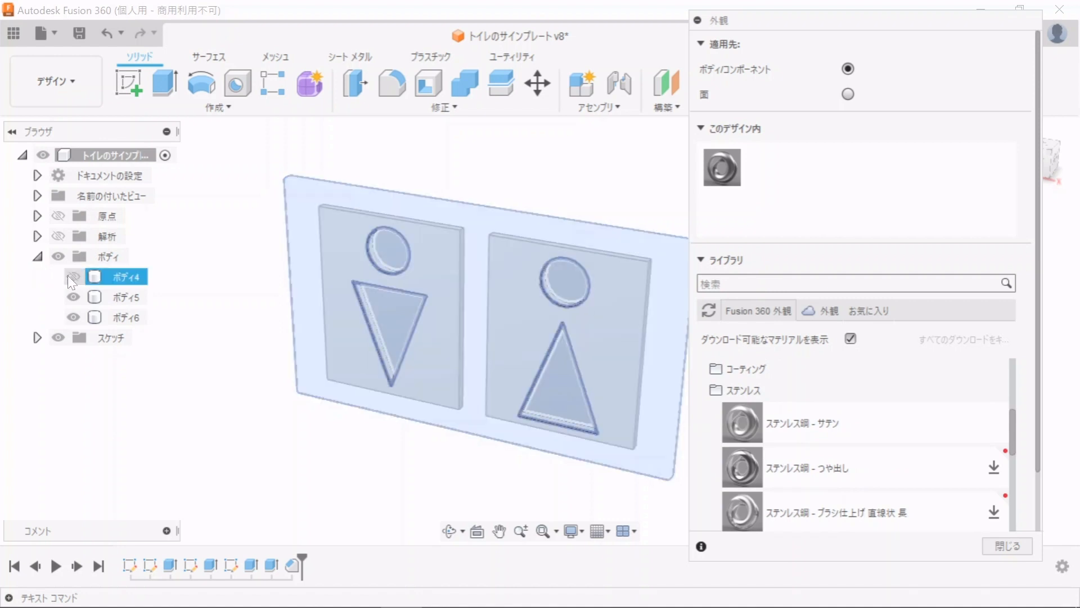
left_click(69, 275)
left_click(73, 317)
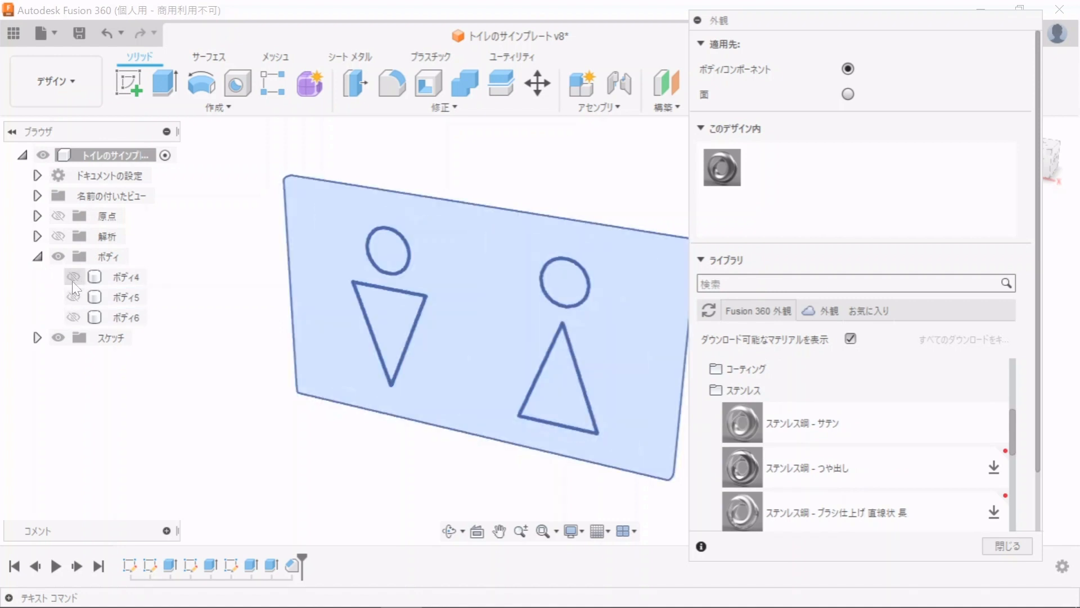
left_click(72, 275)
left_click(453, 442)
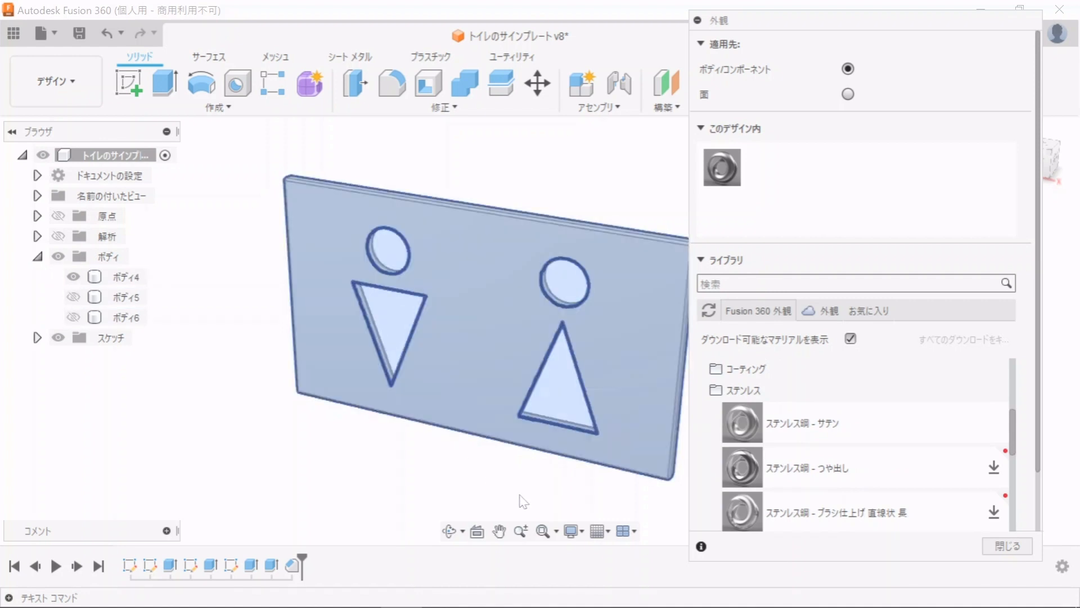
left_click_drag(783, 423, 610, 357)
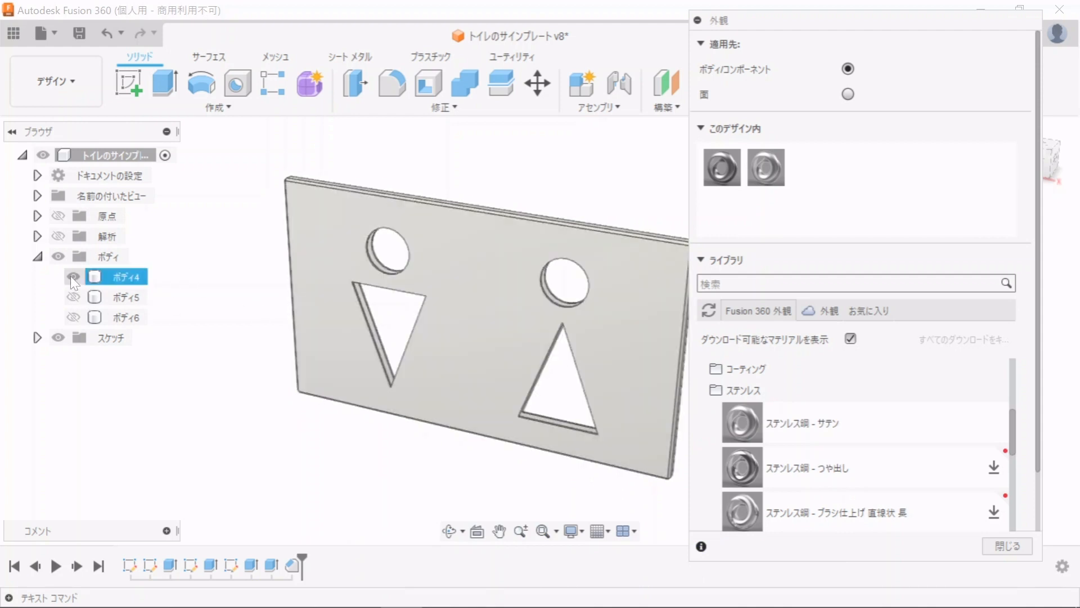
- With the plate hidden and both inner panels shown, apply アクリル(赤) to the female-side panel and アクリル(クリア) to the male-side panel
left_click(71, 276)
left_click(74, 297)
left_click(72, 317)
scroll(732, 460, "down", 5)
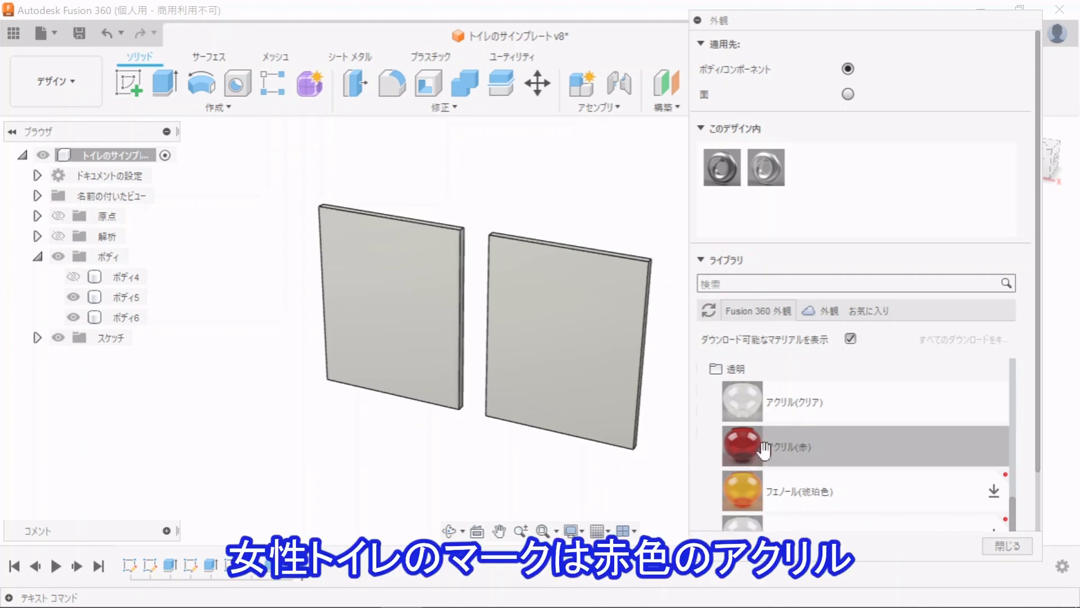
left_click_drag(764, 449, 557, 369)
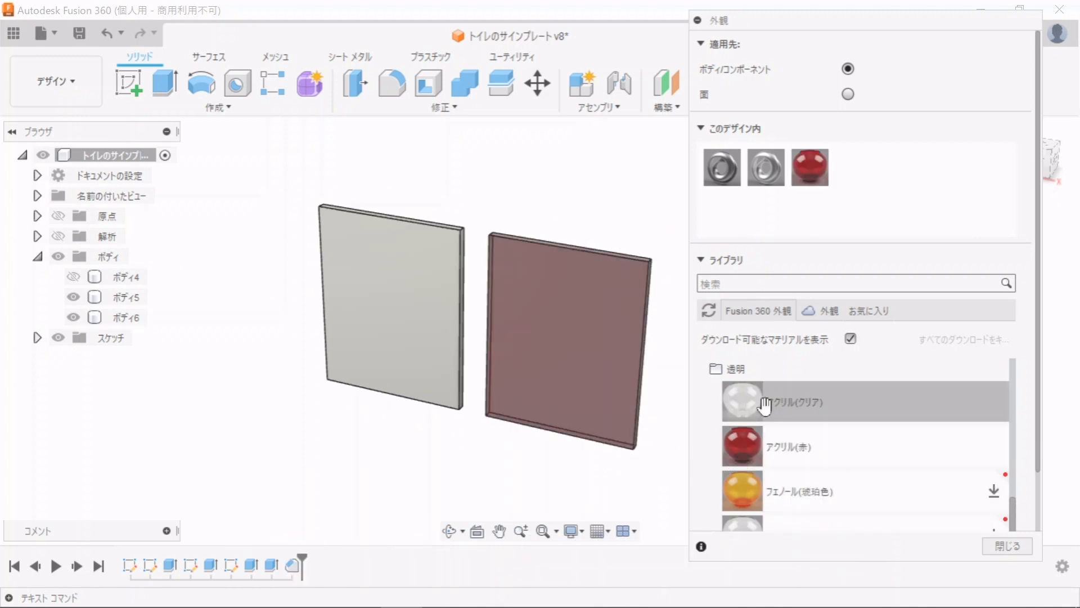
left_click_drag(765, 404, 398, 319)
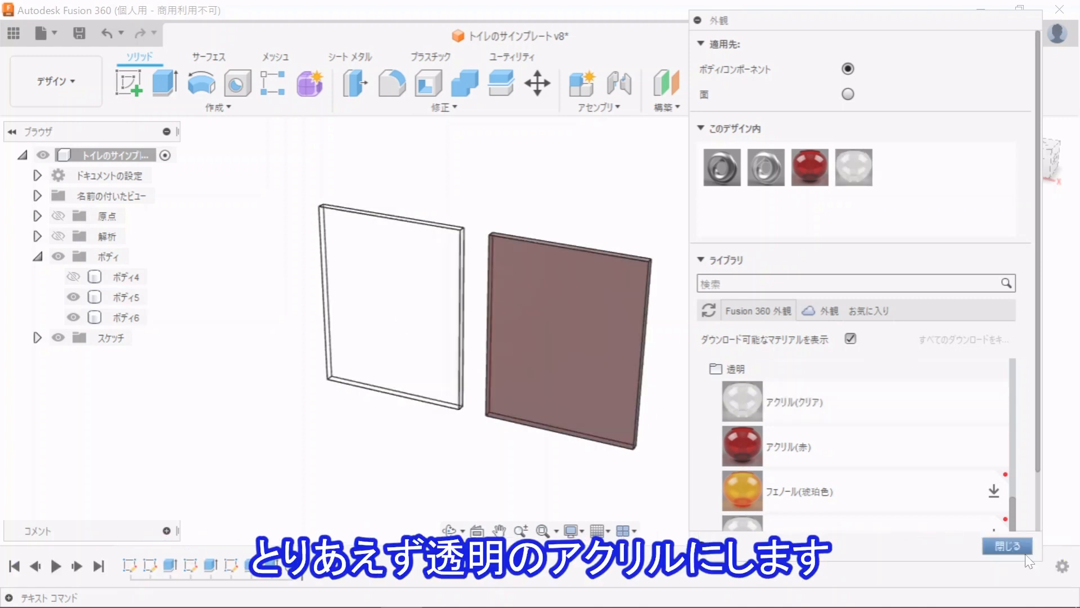
left_click(1013, 548)
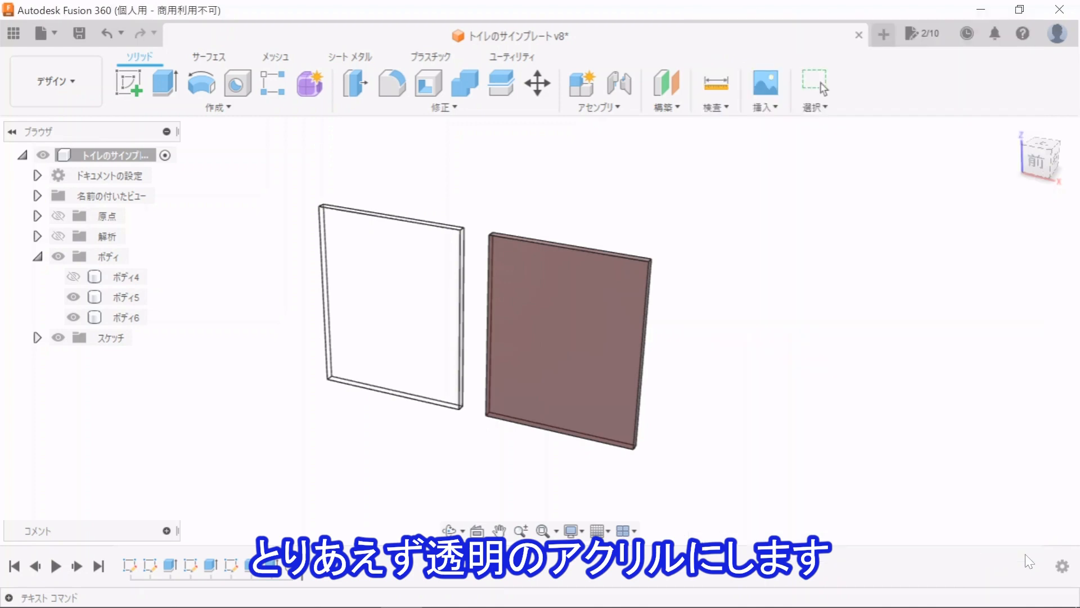
- Edit the アクリル(クリア) appearance on the male-side panel to recolor it a saturated blue
right_click(400, 301)
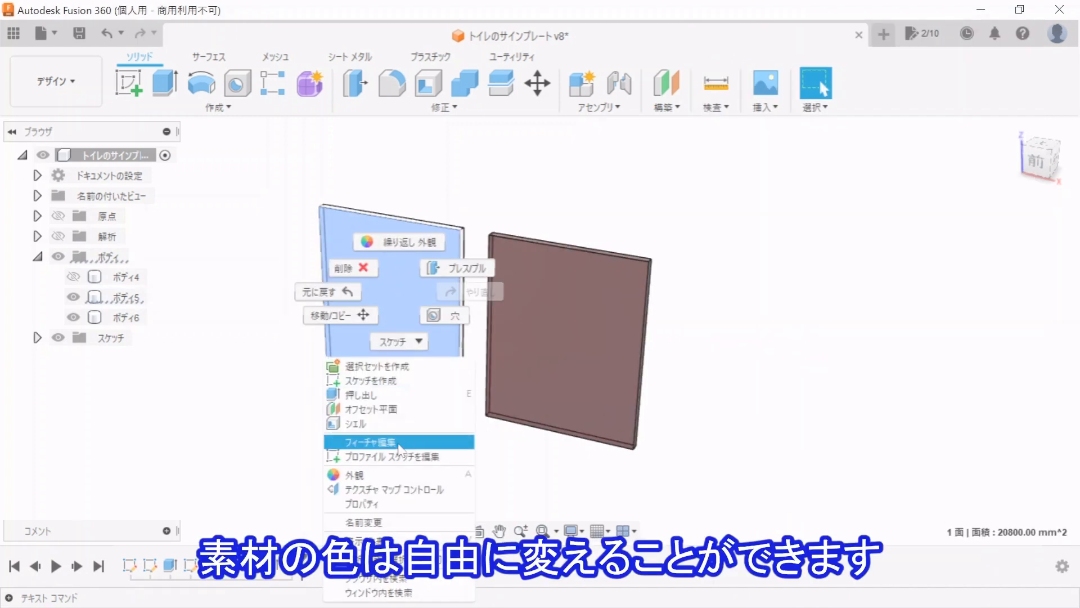
left_click(399, 476)
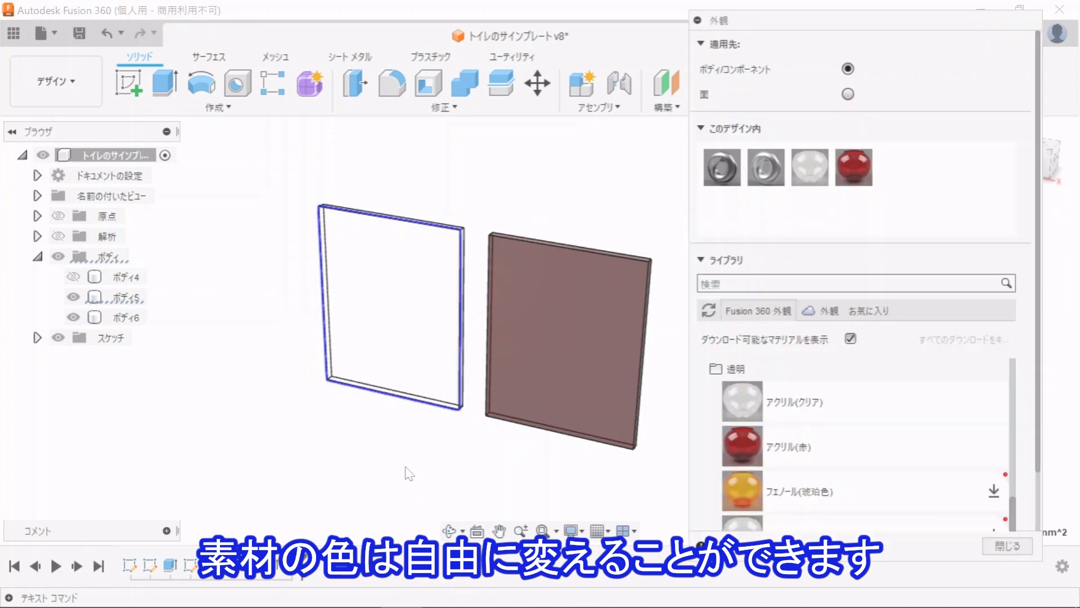
right_click(803, 167)
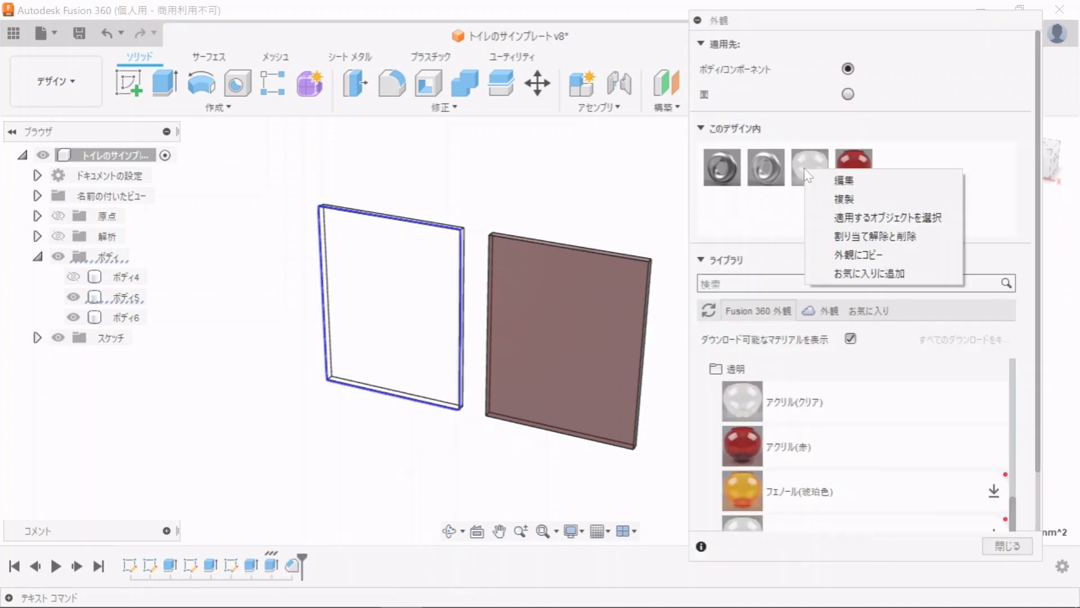
left_click(848, 178)
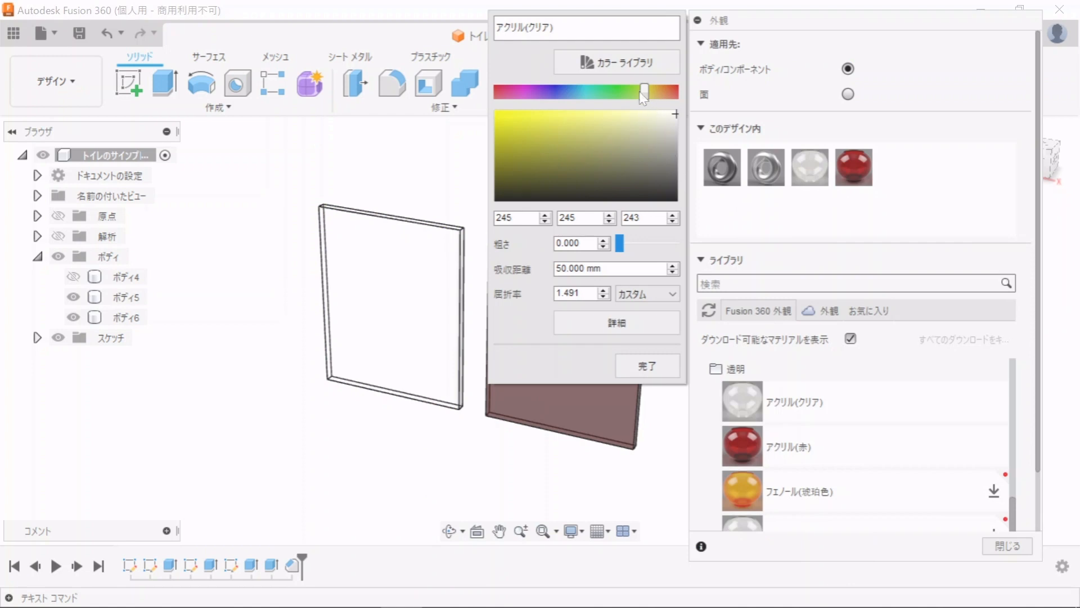
left_click_drag(647, 94, 572, 93)
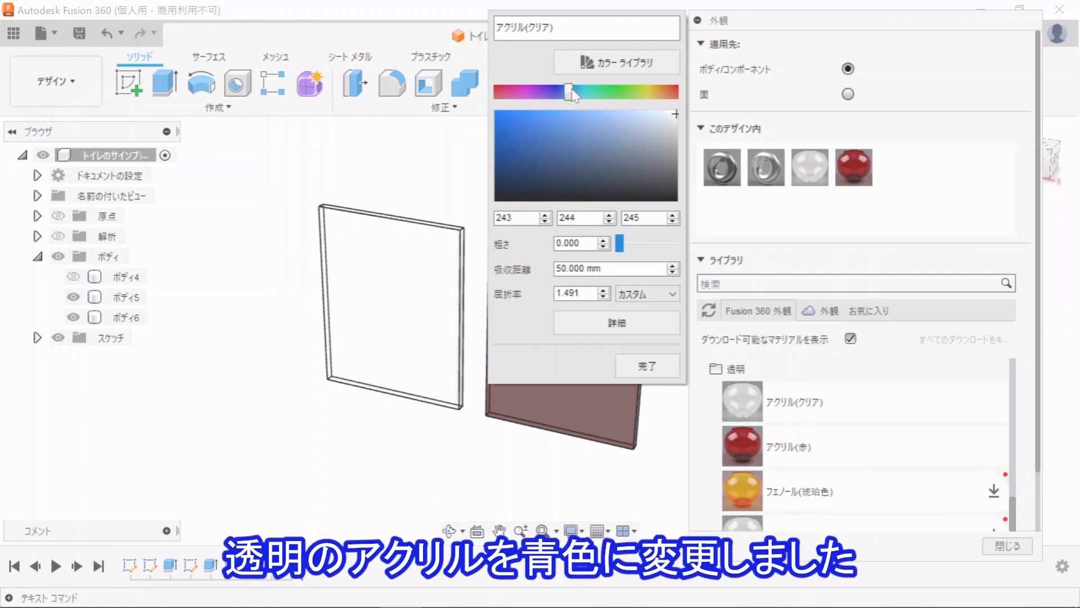
left_click(540, 132)
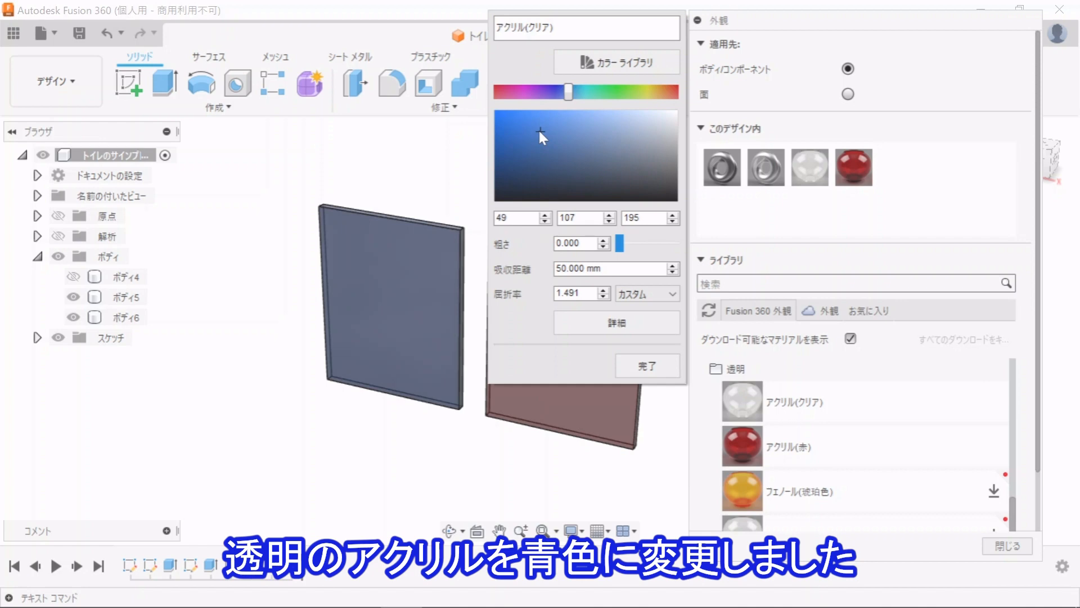
left_click_drag(539, 131, 520, 118)
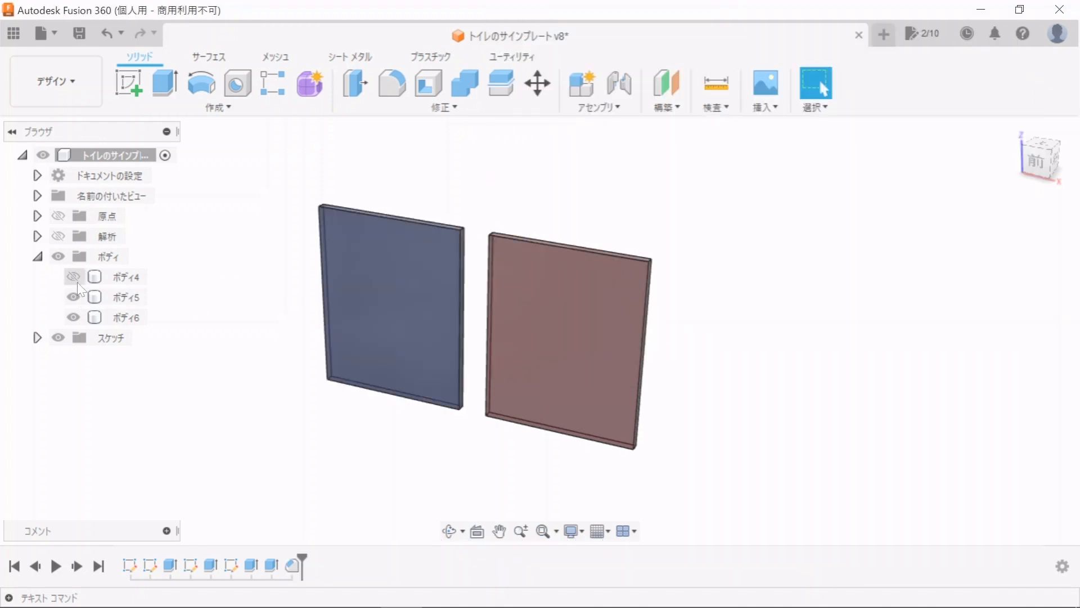
- Show the plate body ボディ4 and hide the blue and red inner panels, ボディ5 and ボディ6
left_click(74, 277)
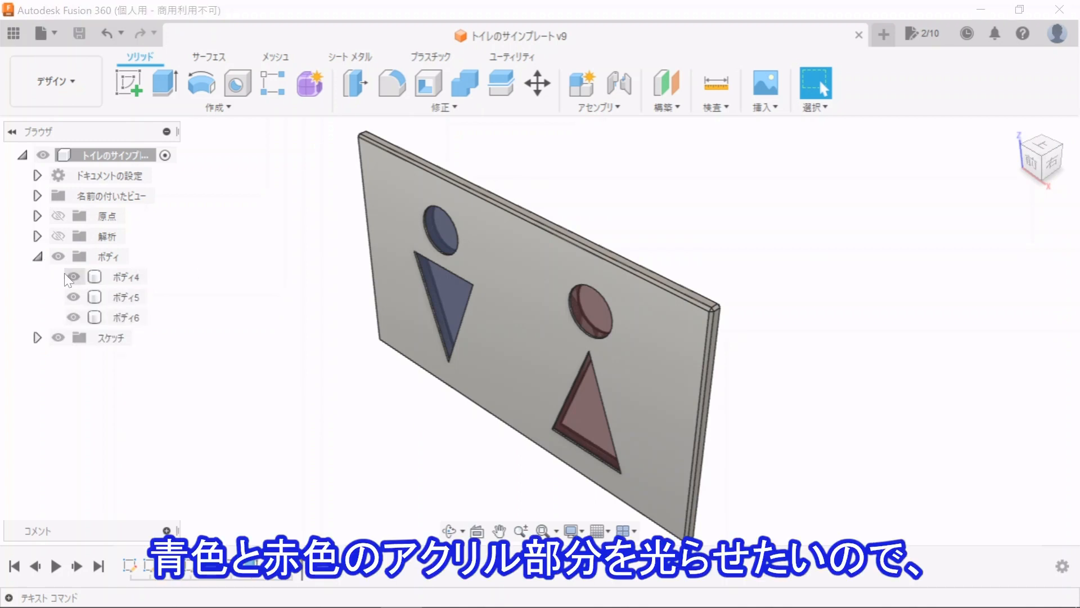
left_click(72, 293)
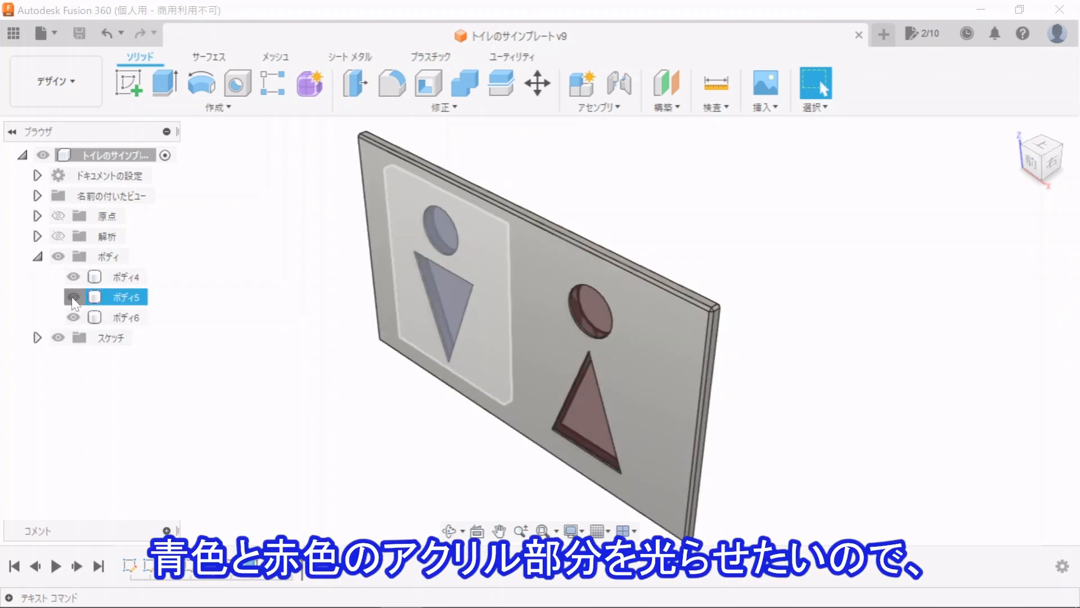
left_click(73, 297)
left_click(74, 316)
- Create a section analysis on the YZ plane, offset about -89.10 mm to cut through the male pictogram and expose the pocket
left_click(715, 106)
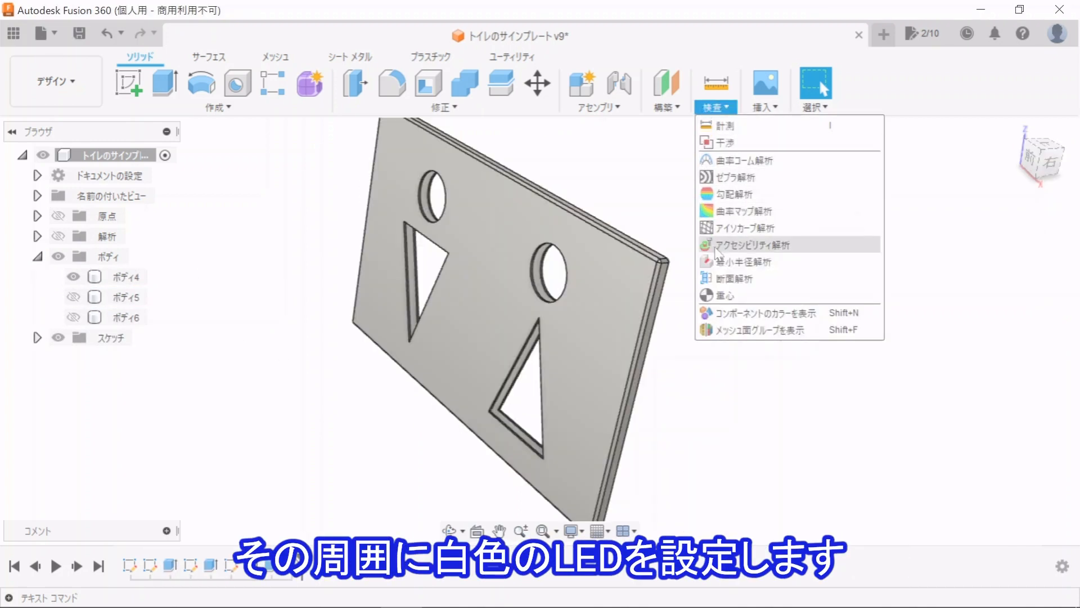
left_click(734, 281)
left_click(542, 248)
left_click_drag(515, 336, 428, 311)
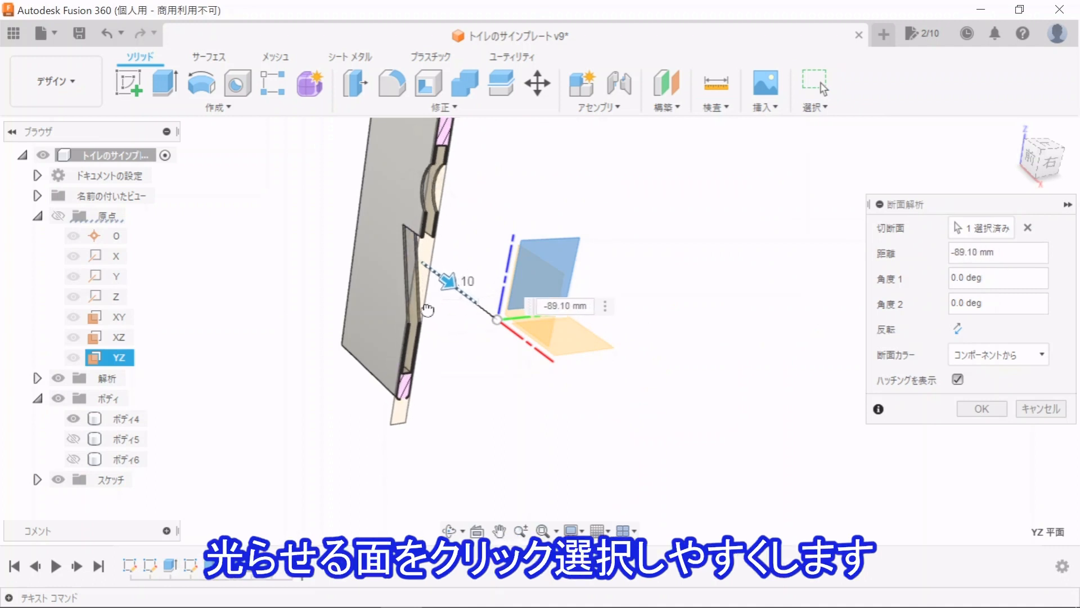
left_click(981, 408)
- Apply the LED - SMD 5630 - 50lm (白) appearance to the bottom face and the long inner side wall of the sectioned pocket
right_click(102, 159)
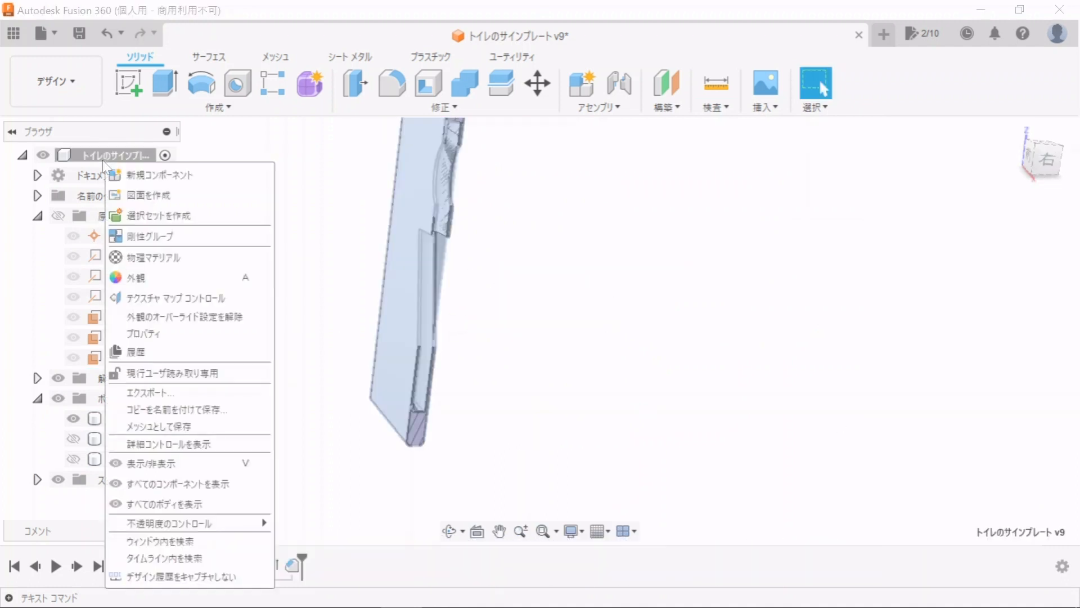
left_click(173, 277)
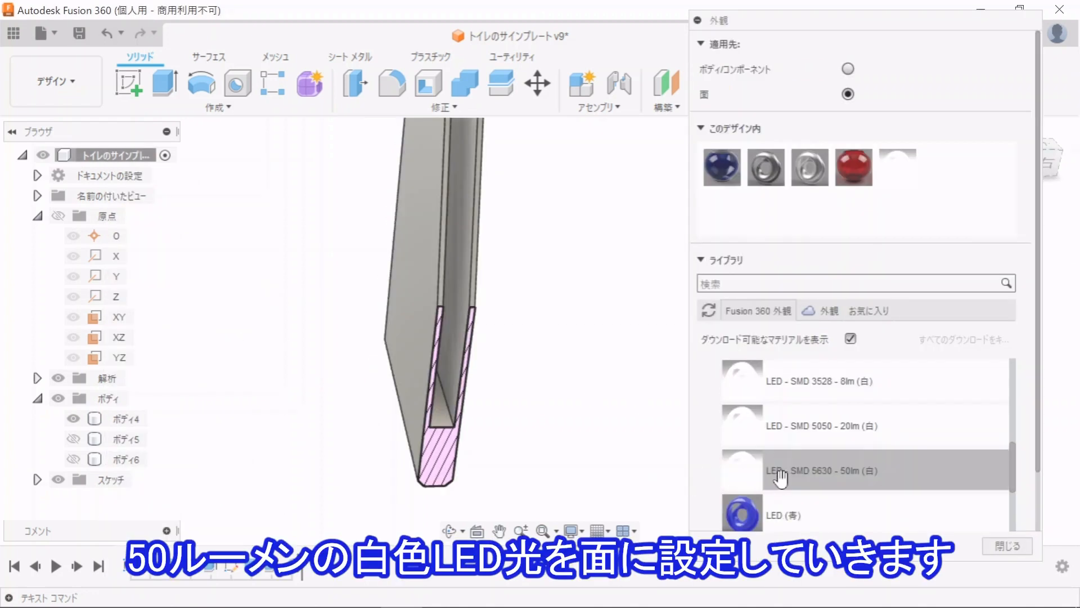
left_click_drag(771, 471, 441, 418)
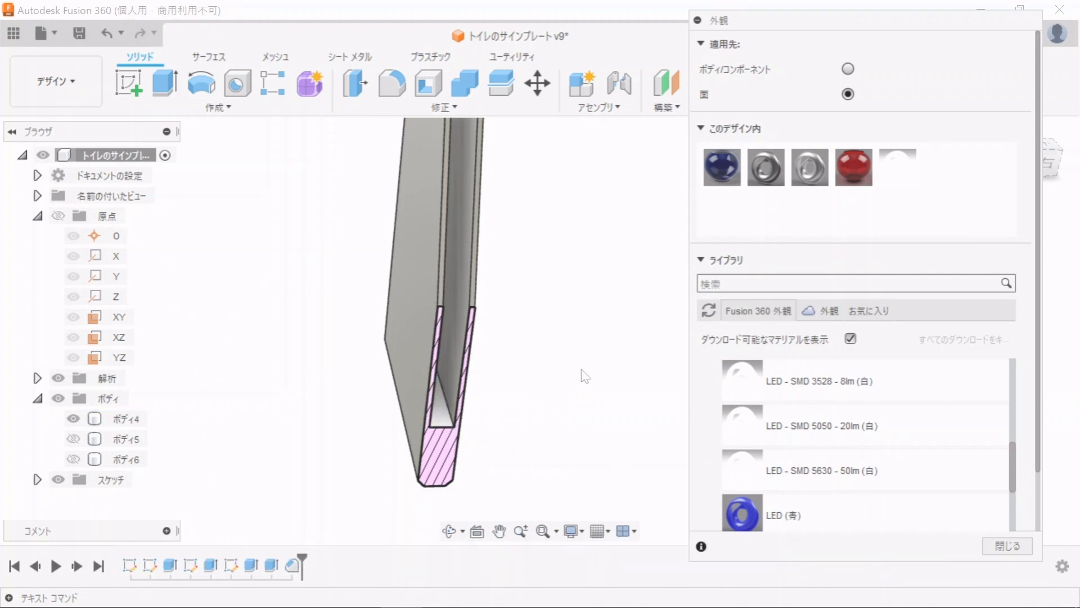
mouse_move(525, 302)
middle_mouse_down("shift")
mouse_move(509, 261)
mouse_move(523, 287)
middle_mouse_up("shift")
left_click_drag(750, 472, 482, 371)
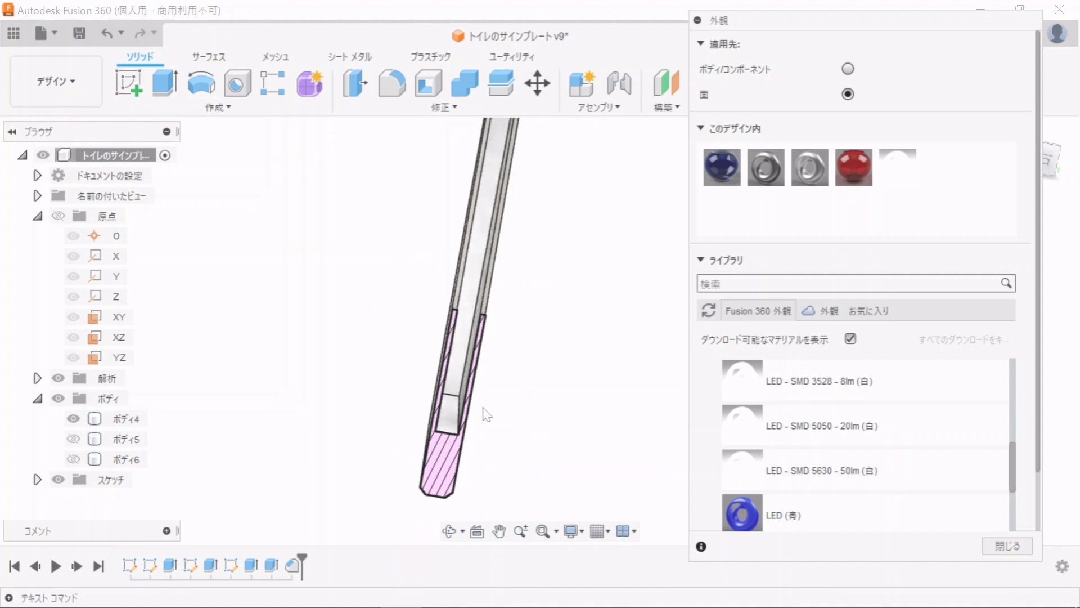
- Apply LED - SMD 5630 - 50lm (白) to the face at the upper end of the sectioned pocket and close the appearance settings
scroll(487, 414, "down", 5)
scroll(529, 186, "up", 5)
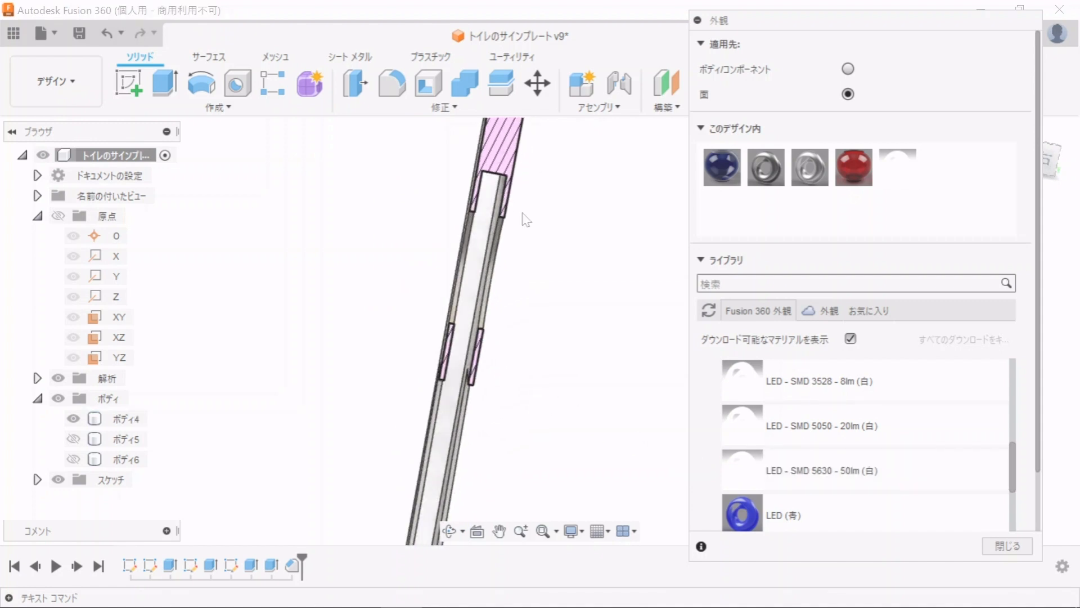
mouse_move(526, 219)
middle_mouse_down("shift")
mouse_move(531, 185)
mouse_move(540, 206)
middle_mouse_up("shift")
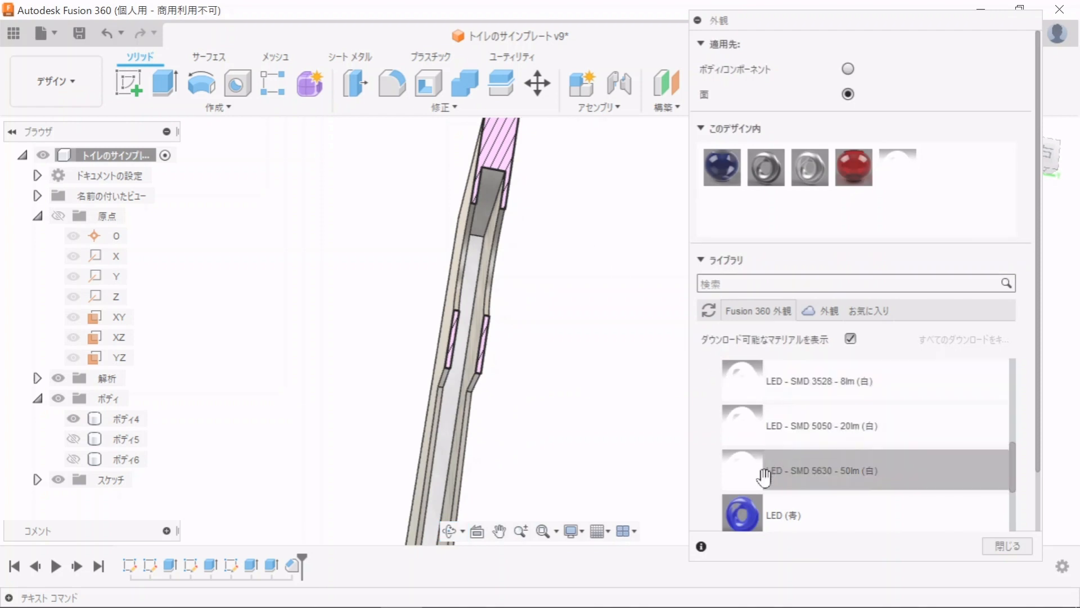
left_click_drag(764, 477, 489, 197)
scroll(501, 282, "down", 4)
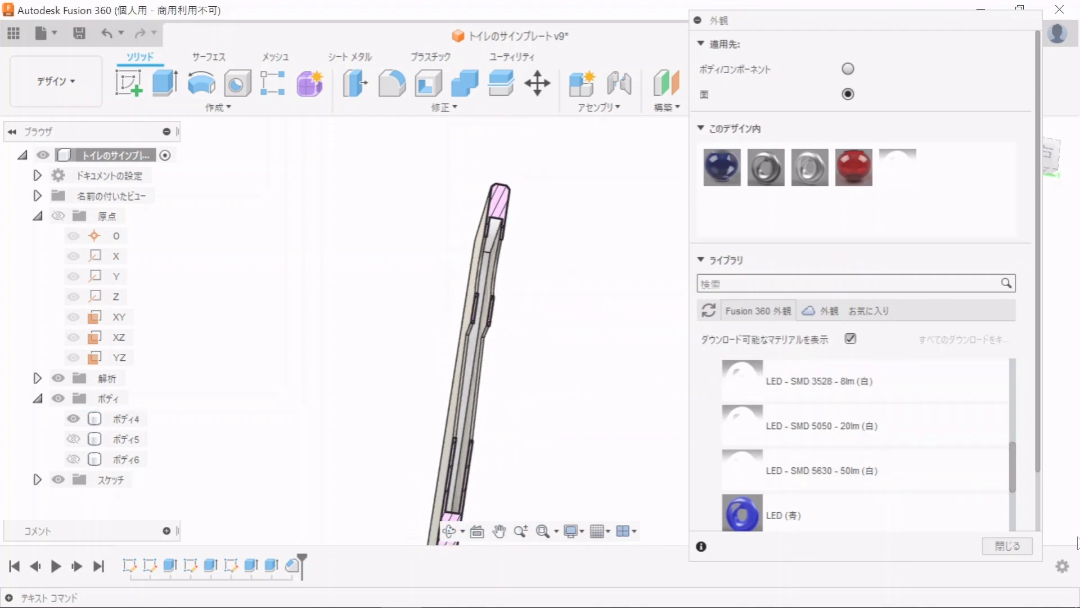
left_click(1007, 545)
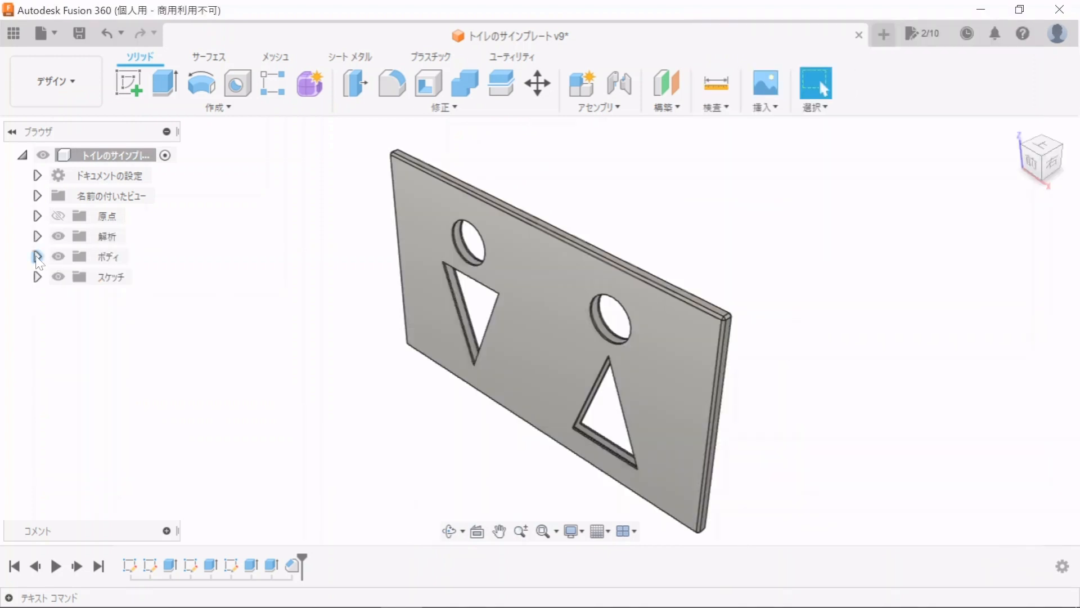
- Show the blue and red inner panels, ボディ5 and ボディ6, and switch the design to the レンダリング workspace
left_click(37, 256)
left_click(73, 296)
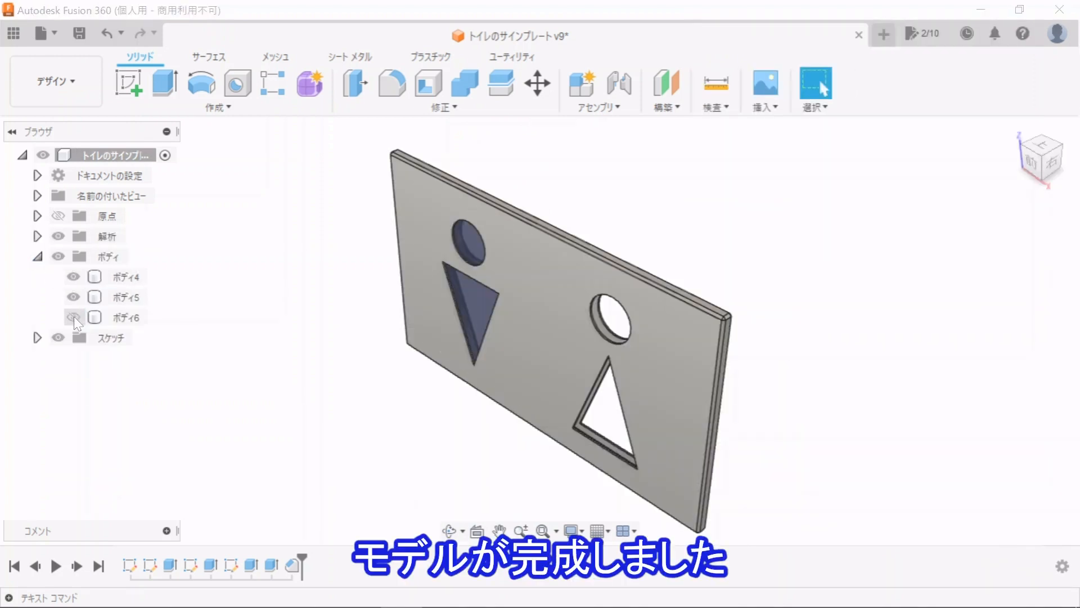
left_click(74, 317)
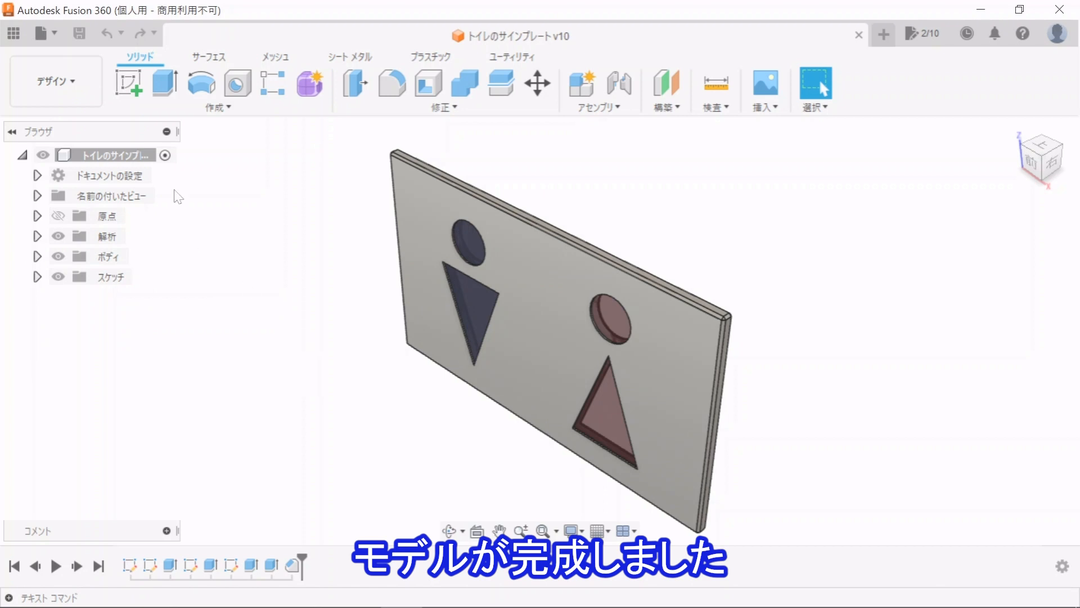
left_click(45, 79)
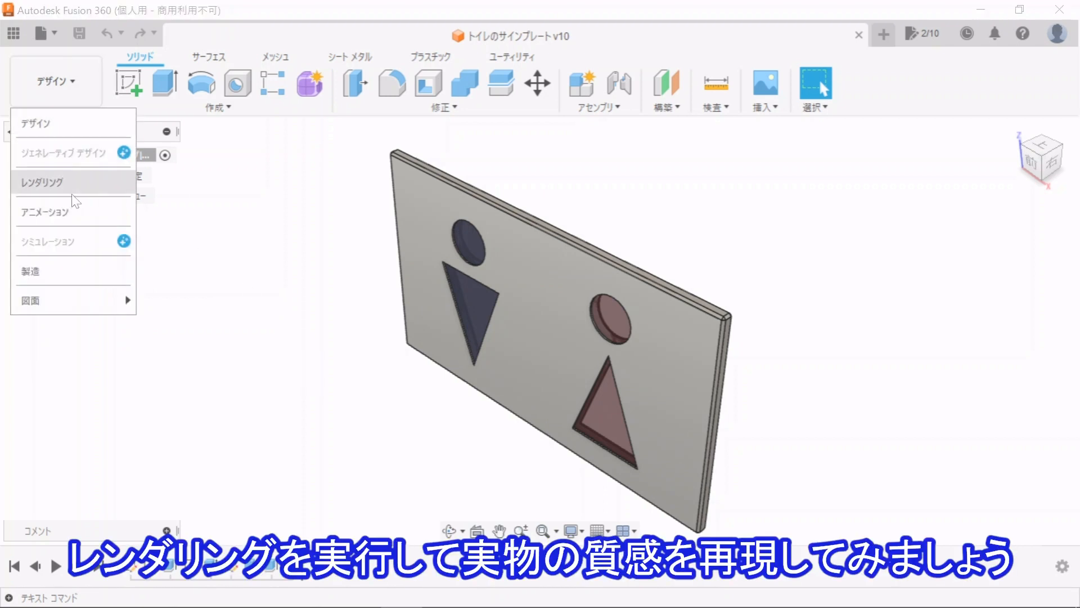
left_click(42, 181)
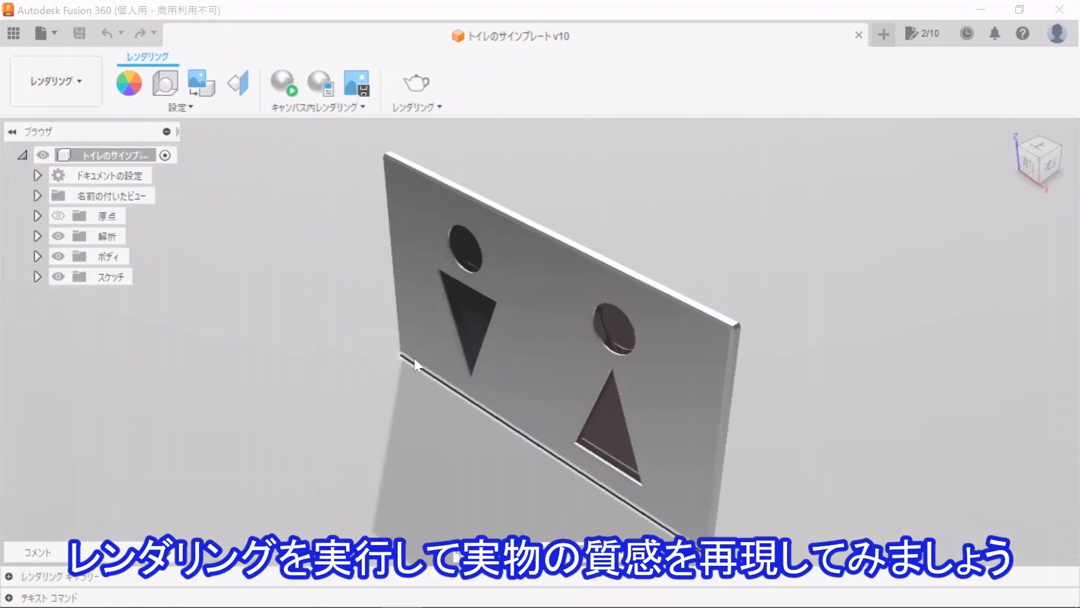